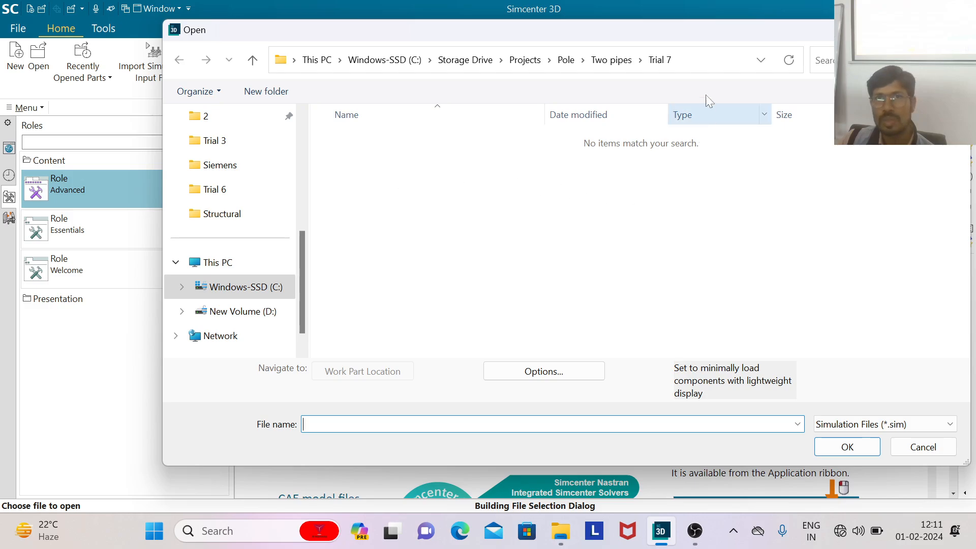
Step: Browse to the Disk folder under Storage Drive, Practice Simcenter 3D, PrePost
{"action": "left_click", "coordinate": [524, 62]}
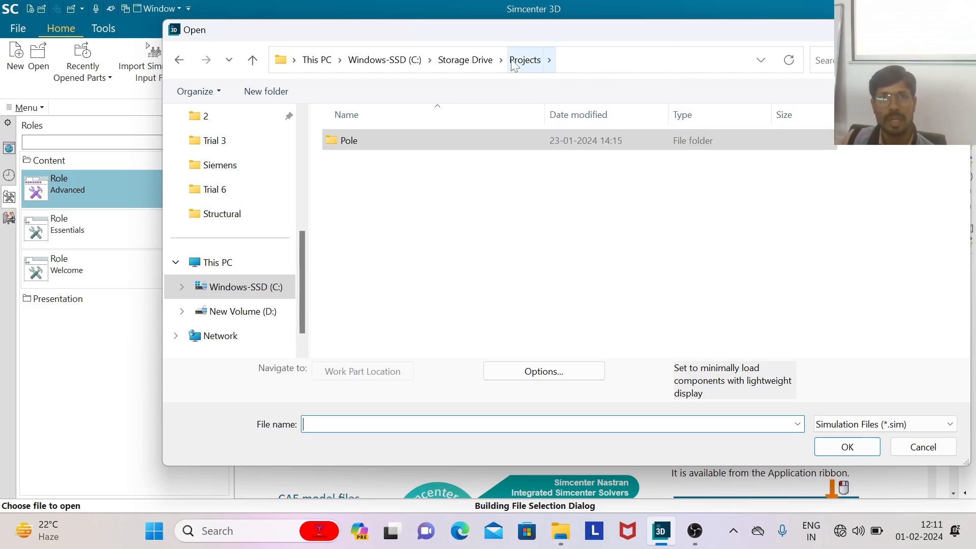
{"action": "left_click", "coordinate": [470, 65]}
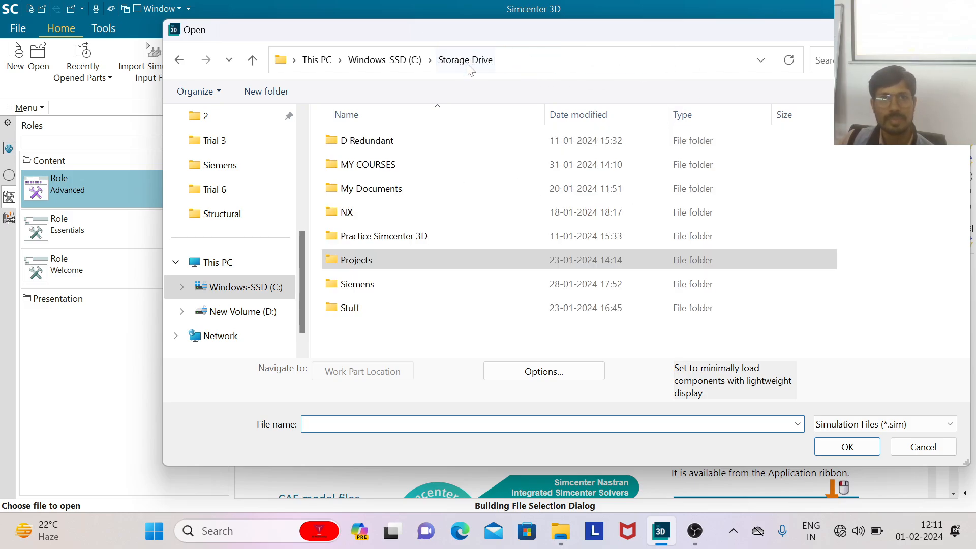
{"action": "double_click", "coordinate": [396, 236]}
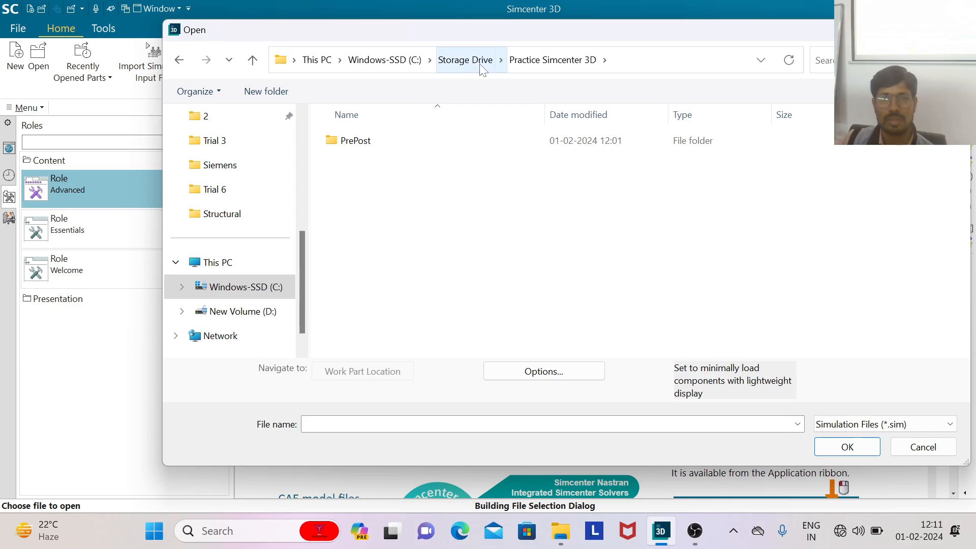
{"action": "left_click", "coordinate": [404, 143]}
{"action": "double_click", "coordinate": [405, 142]}
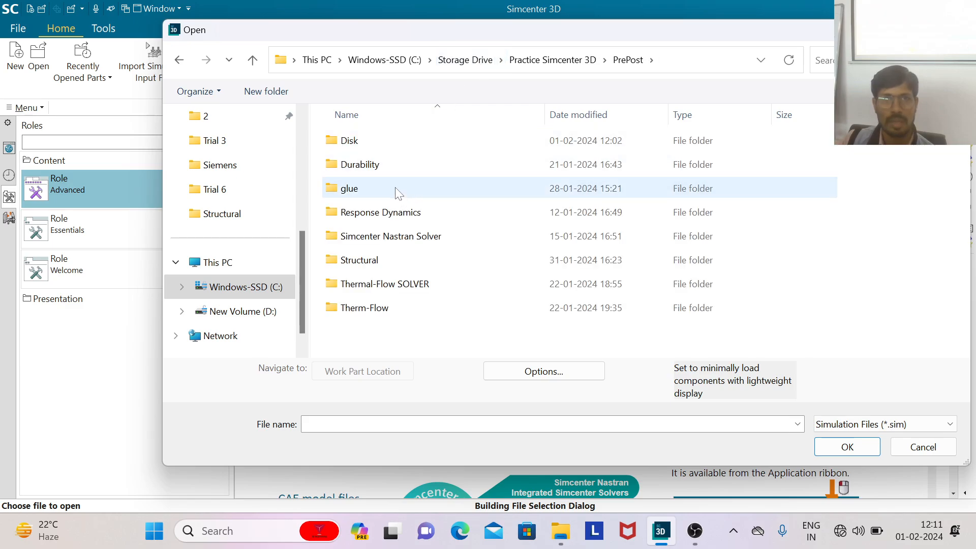
{"action": "double_click", "coordinate": [389, 145]}
Step: List all file types in the Disk folder and select the disk part file
{"action": "left_click", "coordinate": [845, 425]}
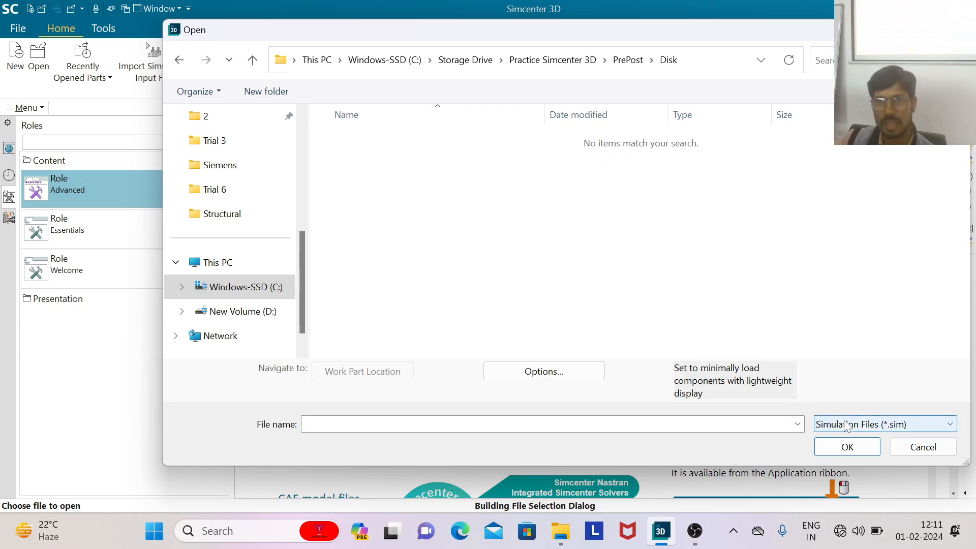
{"action": "left_click", "coordinate": [843, 408]}
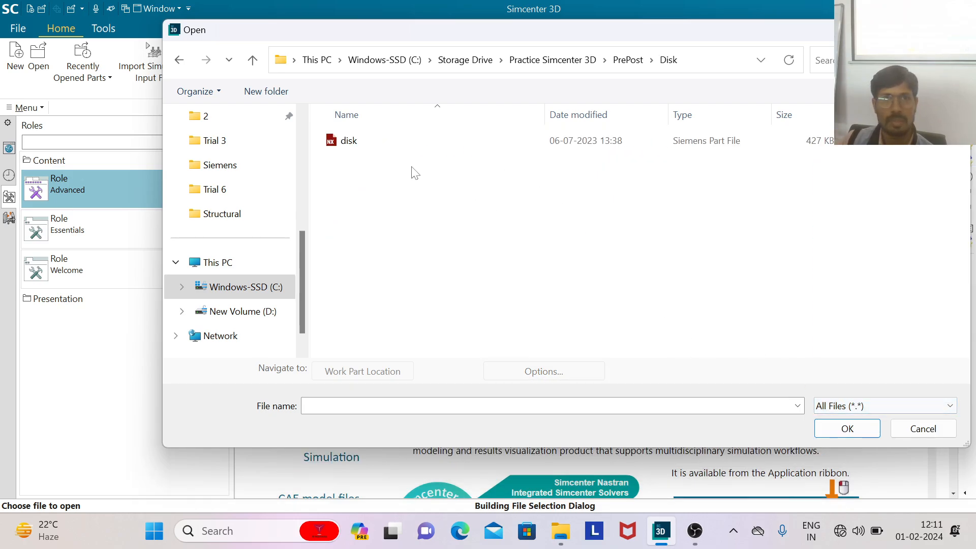
{"action": "left_click", "coordinate": [400, 142]}
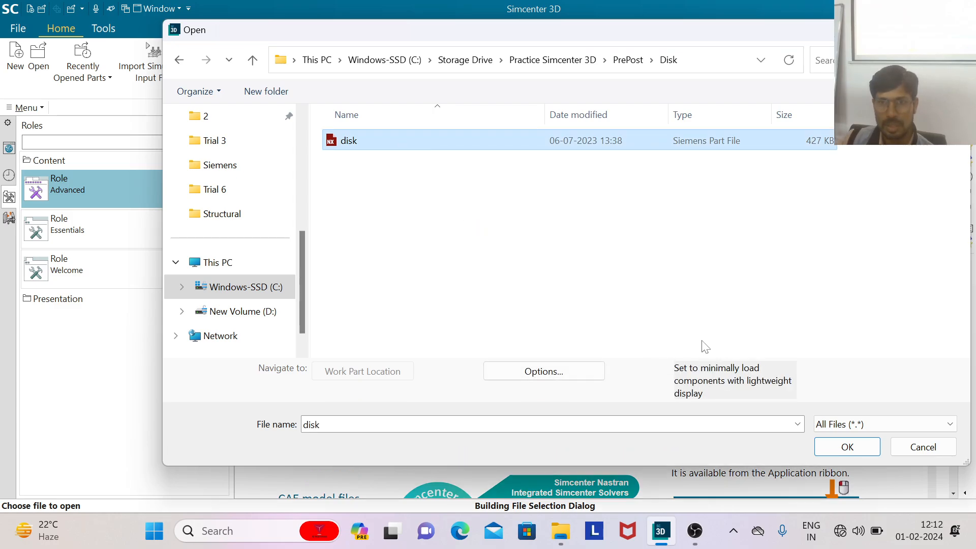
Step: Set the assembly load option to Fully Load and open the disk part
{"action": "left_click", "coordinate": [566, 385]}
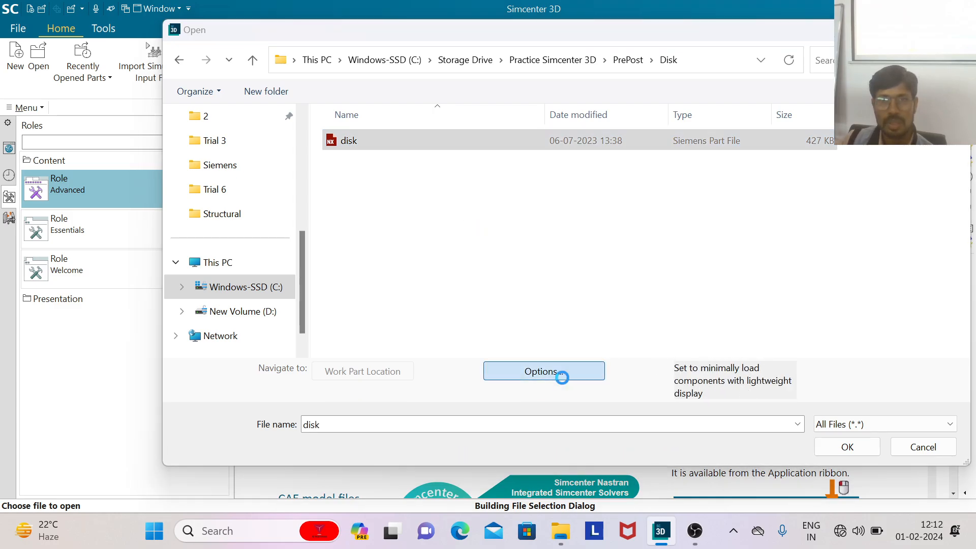
{"action": "left_click", "coordinate": [321, 127]}
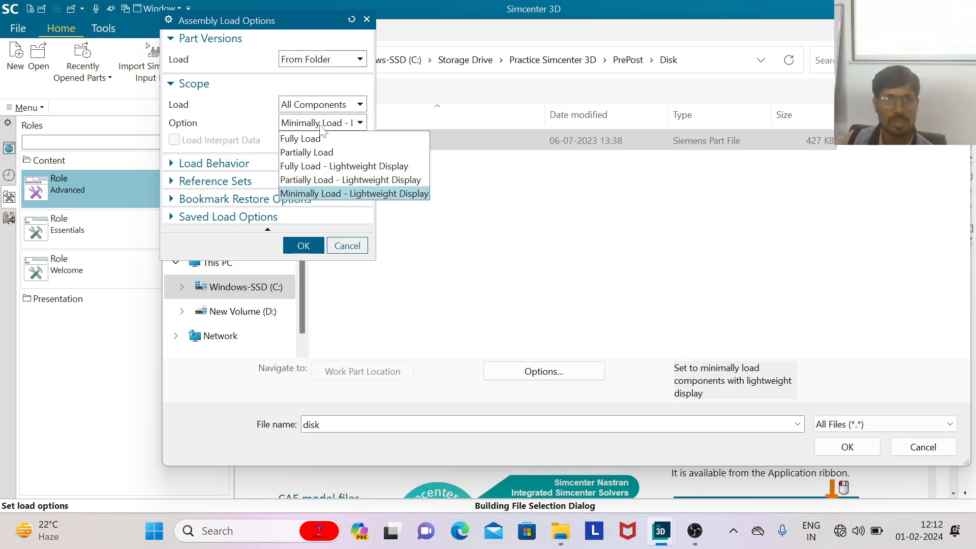
{"action": "left_click", "coordinate": [325, 137]}
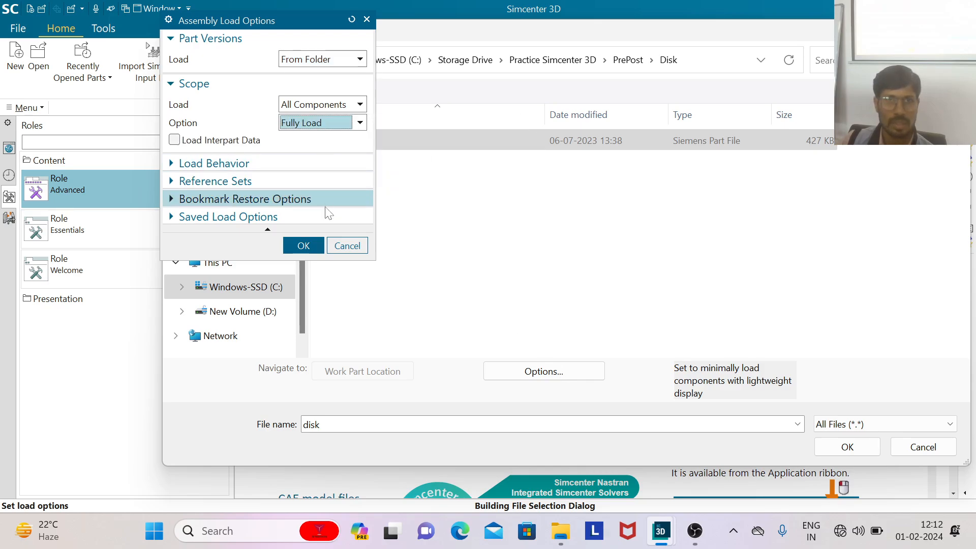
{"action": "left_click", "coordinate": [318, 246]}
{"action": "left_click", "coordinate": [847, 434]}
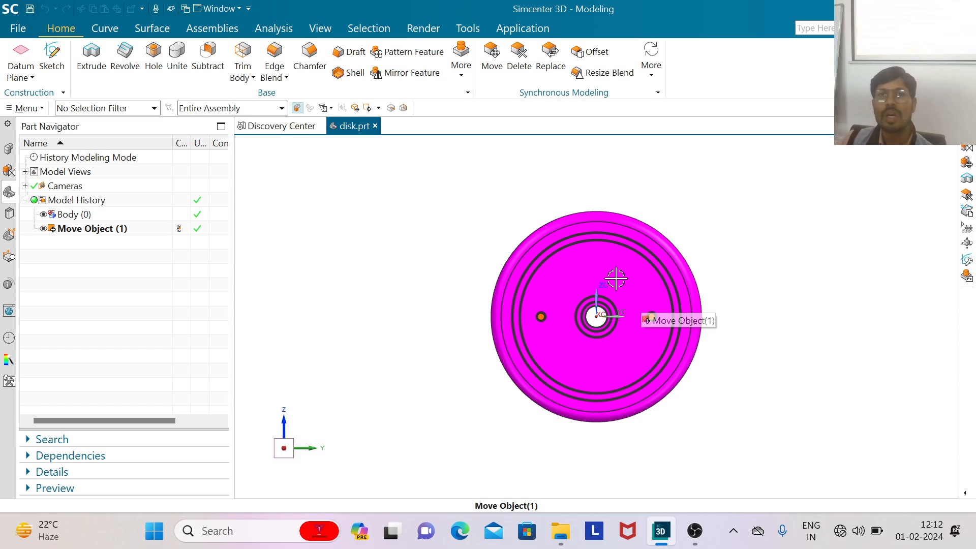
Step: Change the graphics window background to Dark Gray
{"action": "left_click", "coordinate": [320, 31]}
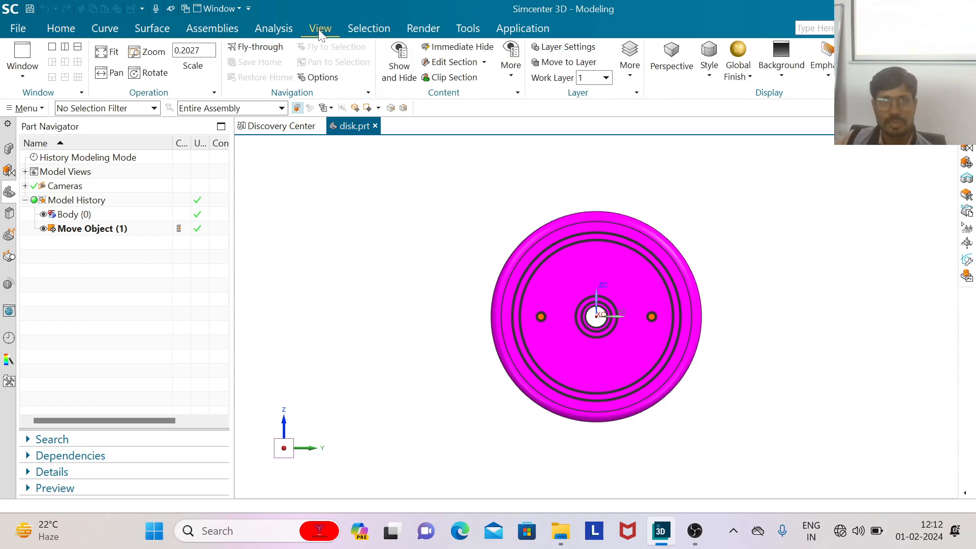
{"action": "left_click", "coordinate": [781, 71]}
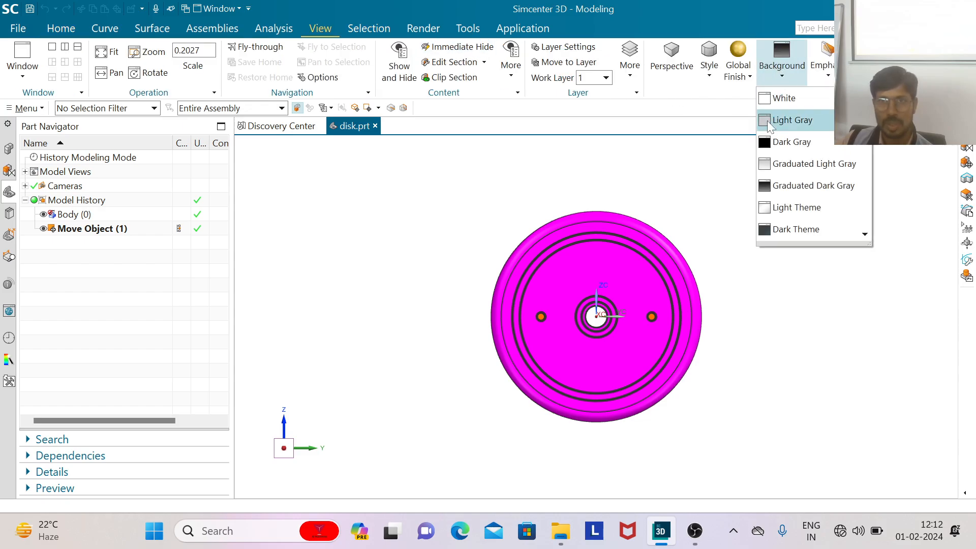
{"action": "left_click", "coordinate": [785, 142]}
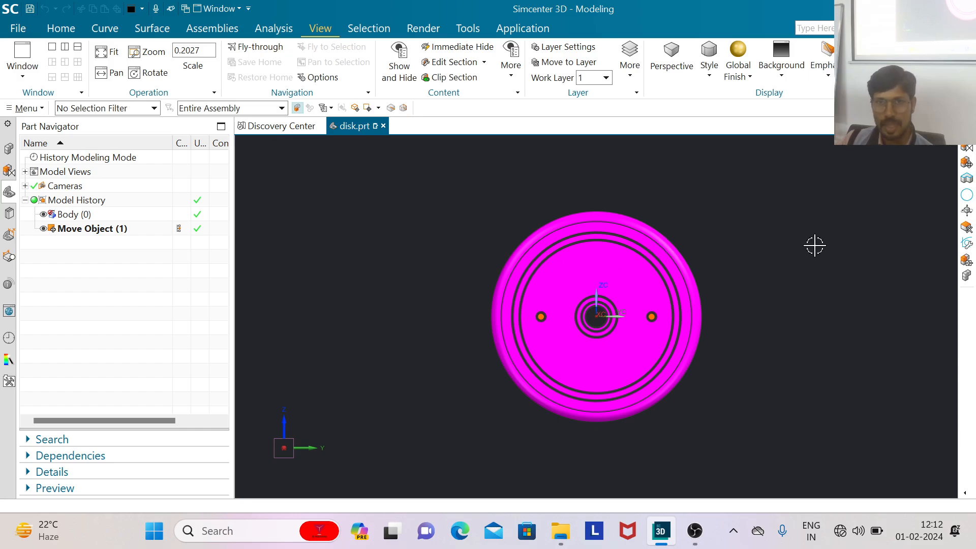
Step: Examine the disk's rim, grooves, centre bore and two small holes from several angles and distances
{"action": "middle_click_drag", "start_coordinate": [769, 233], "coordinate": [747, 280]}
{"action": "scroll", "coordinate": [643, 273], "scroll_direction": "up", "scroll_amount": 3}
{"action": "scroll", "coordinate": [643, 272], "scroll_direction": "down", "scroll_amount": 2}
{"action": "scroll", "coordinate": [640, 307], "scroll_direction": "up", "scroll_amount": 12}
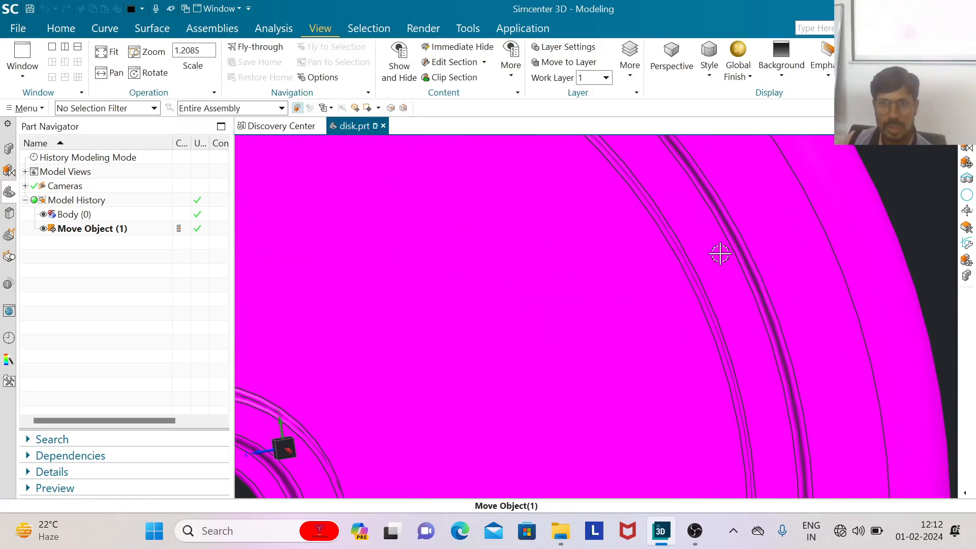
{"action": "scroll", "coordinate": [725, 246], "scroll_direction": "down", "scroll_amount": 8}
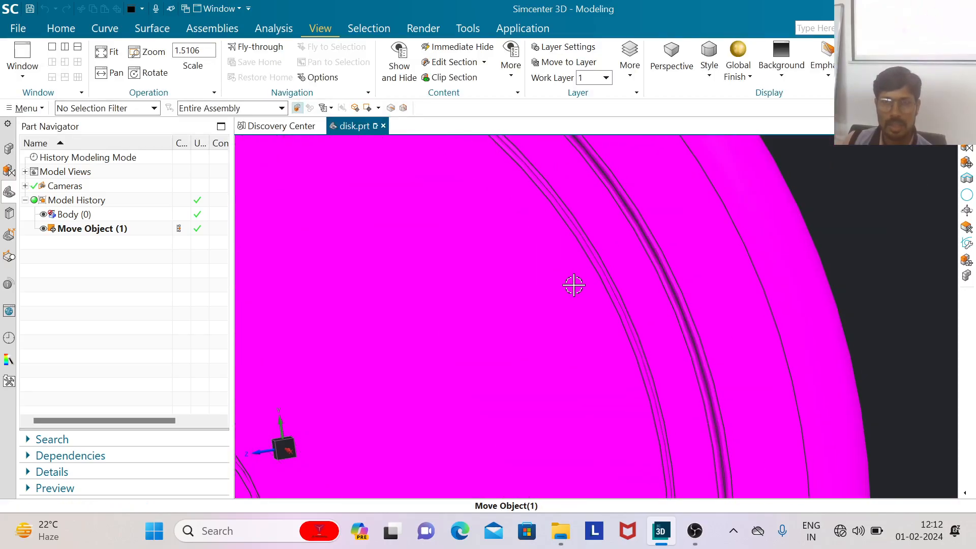
{"action": "scroll", "coordinate": [761, 218], "scroll_direction": "down", "scroll_amount": 3}
{"action": "middle_click_drag", "start_coordinate": [769, 222], "coordinate": [818, 151]}
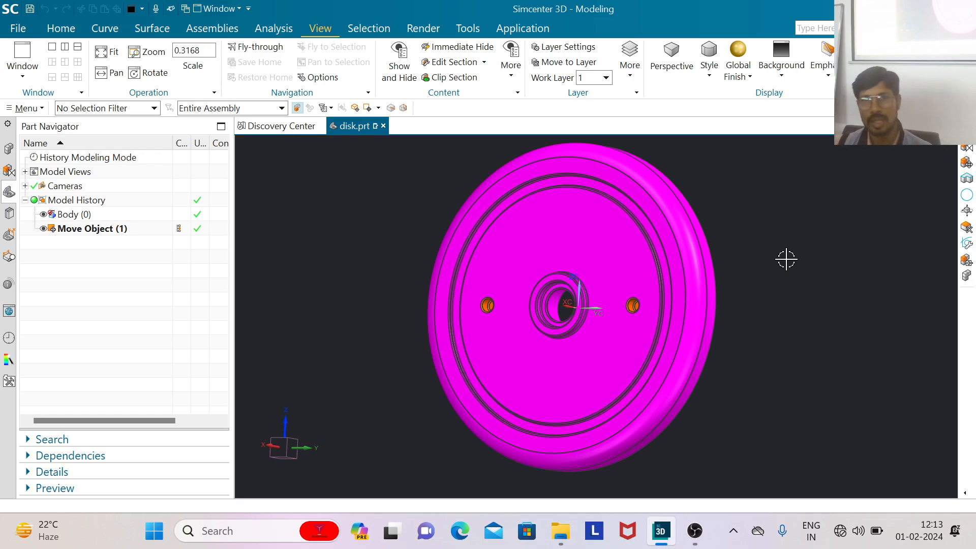
{"action": "middle_click_drag", "start_coordinate": [791, 300], "coordinate": [814, 293]}
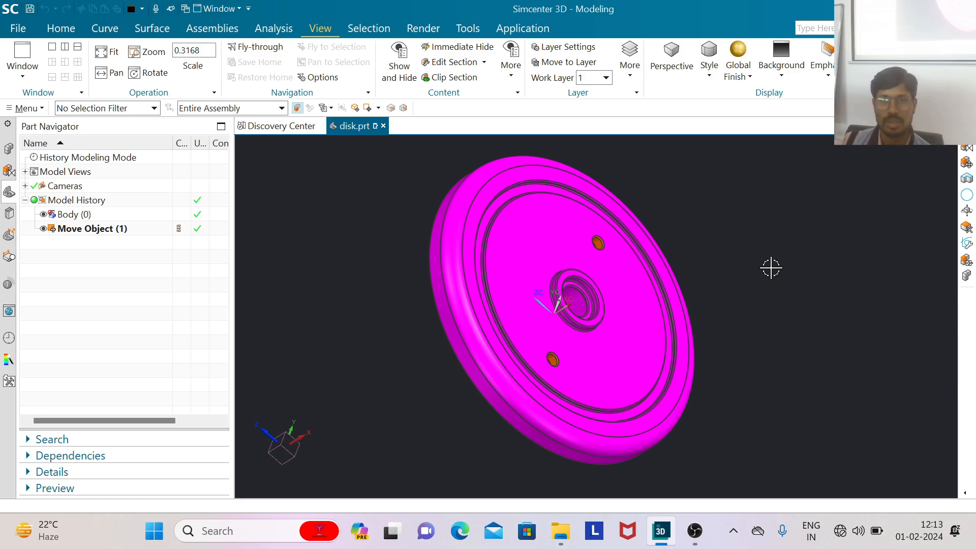
{"action": "middle_click_drag", "start_coordinate": [763, 237], "coordinate": [763, 273]}
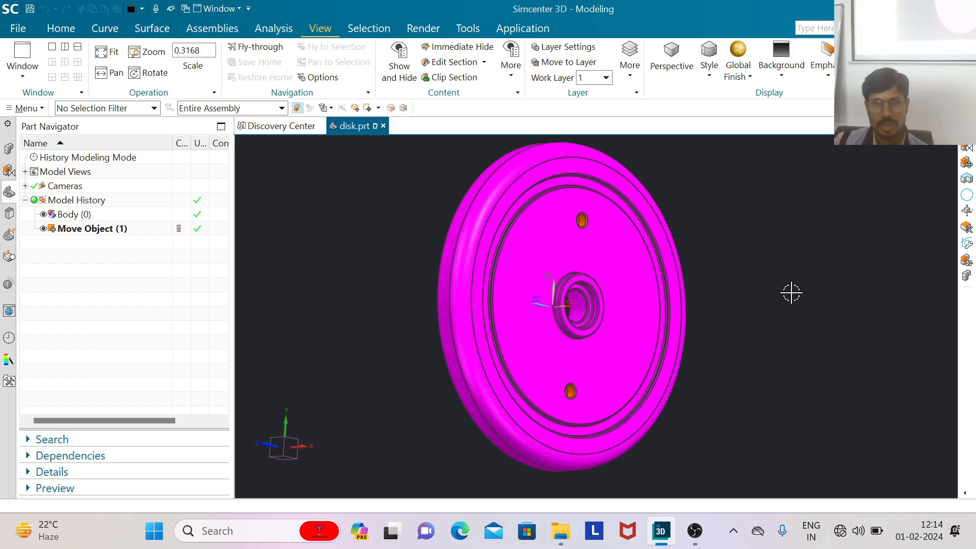
{"action": "scroll", "coordinate": [554, 209], "scroll_direction": "down", "scroll_amount": 5}
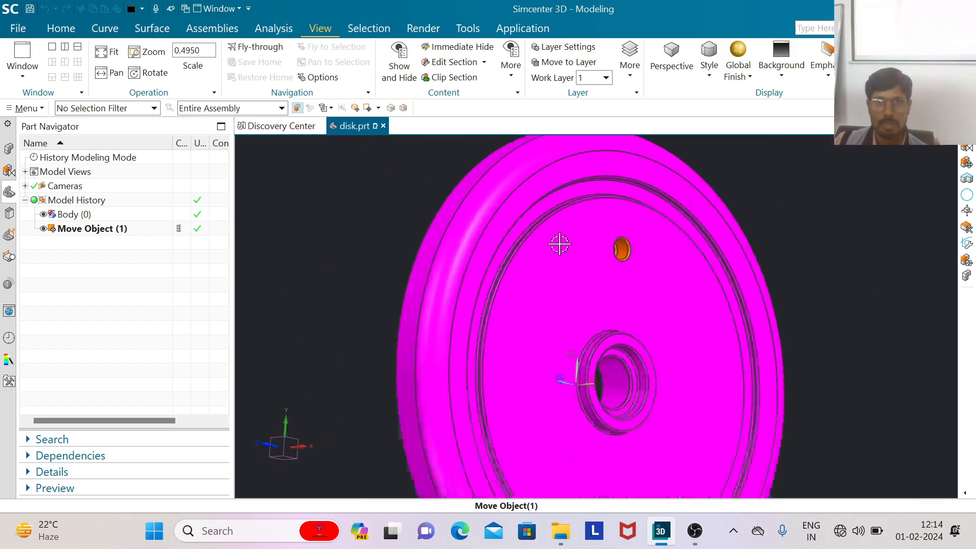
{"action": "scroll", "coordinate": [559, 243], "scroll_direction": "up", "scroll_amount": 4}
{"action": "mouse_move", "coordinate": [424, 206]}
{"action": "middle_mouse_down"}
{"action": "mouse_move", "coordinate": [437, 216]}
{"action": "mouse_move", "coordinate": [428, 220]}
{"action": "middle_mouse_up"}
{"action": "scroll", "coordinate": [546, 207], "scroll_direction": "down", "scroll_amount": 2}
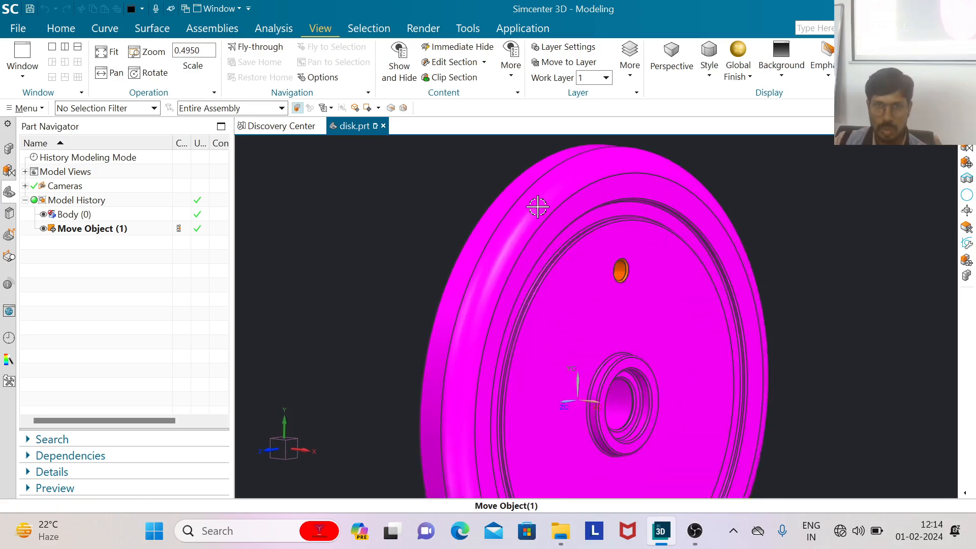
{"action": "scroll", "coordinate": [545, 208], "scroll_direction": "down", "scroll_amount": 7}
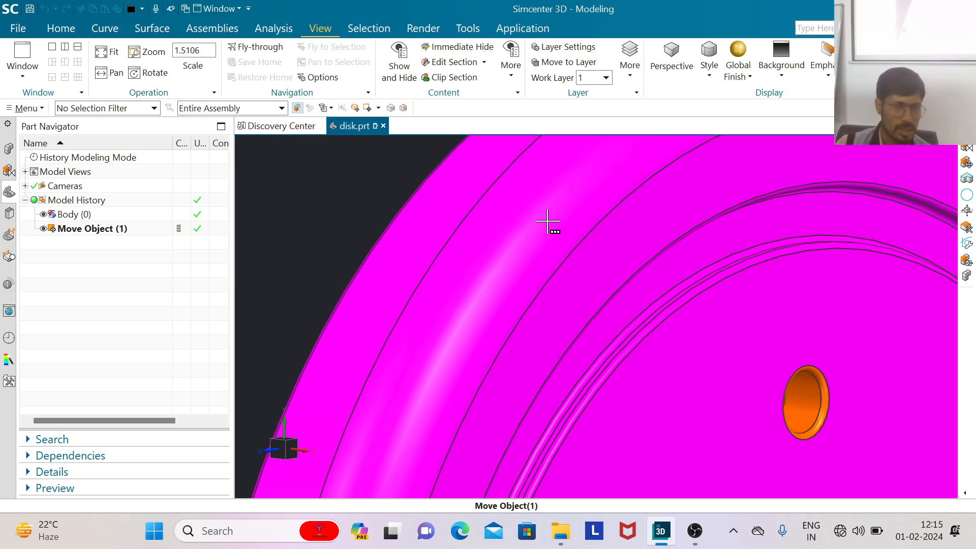
{"action": "scroll", "coordinate": [543, 218], "scroll_direction": "down", "scroll_amount": 4}
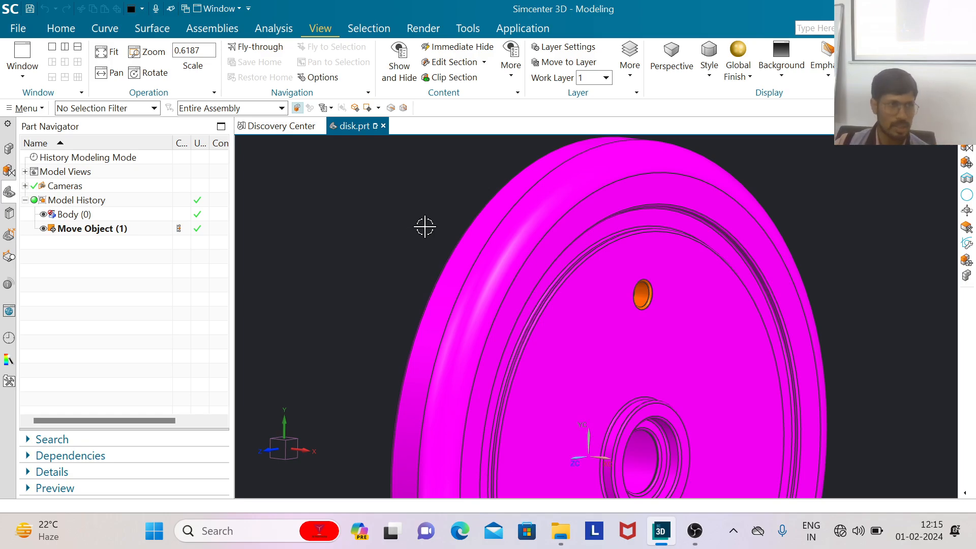
{"action": "scroll", "coordinate": [425, 228], "scroll_direction": "down", "scroll_amount": 1}
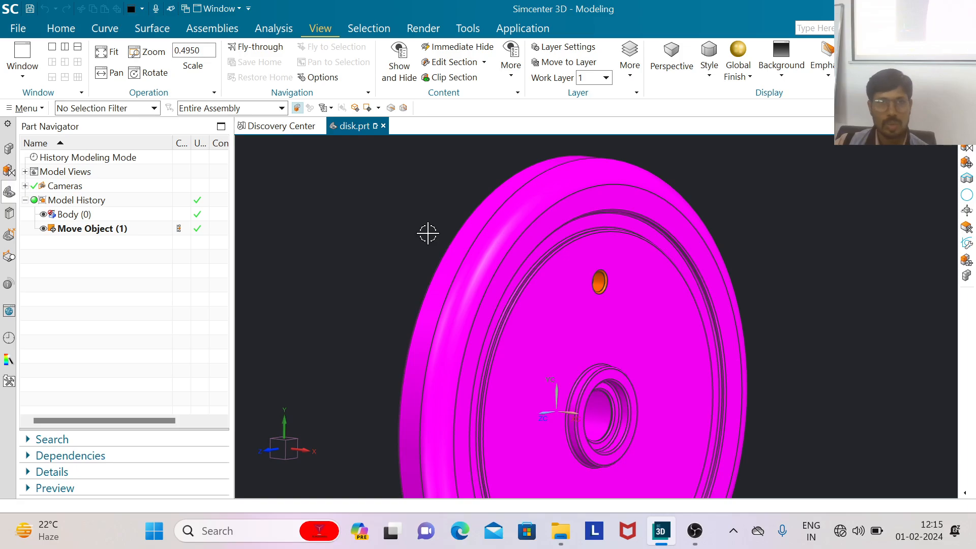
{"action": "scroll", "coordinate": [422, 229], "scroll_direction": "down", "scroll_amount": 1}
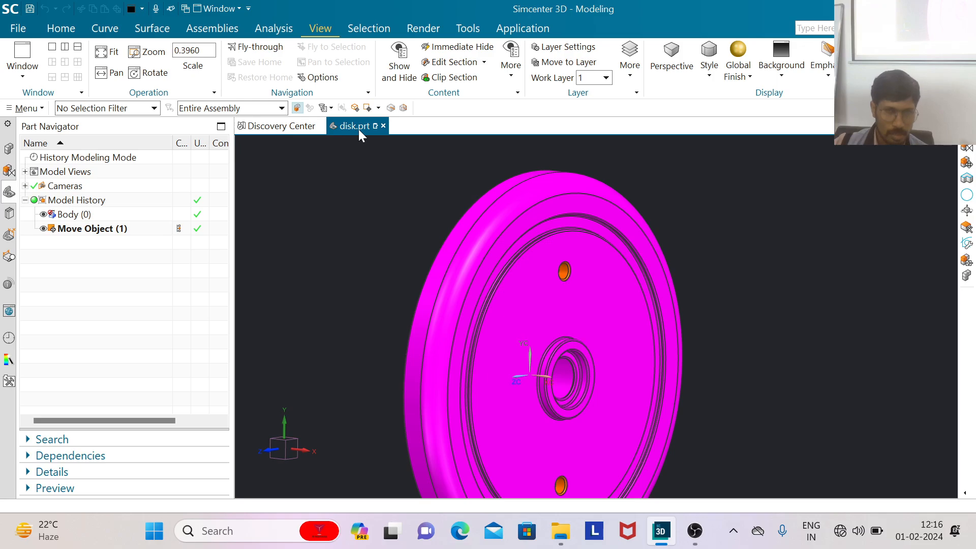
Step: Check the disk part file in its folder in File Explorer, and return to the model in Simcenter 3D
{"action": "left_click", "coordinate": [563, 530]}
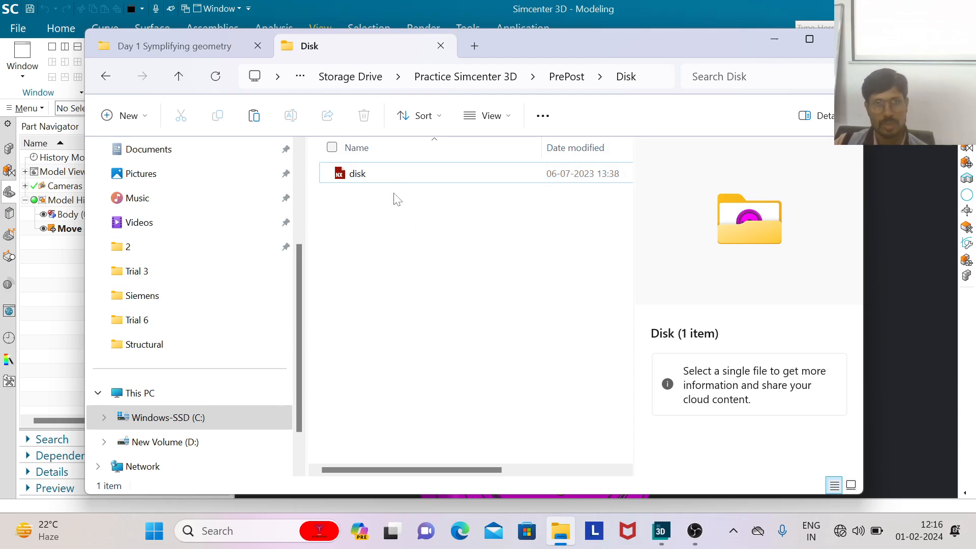
{"action": "left_click", "coordinate": [388, 179]}
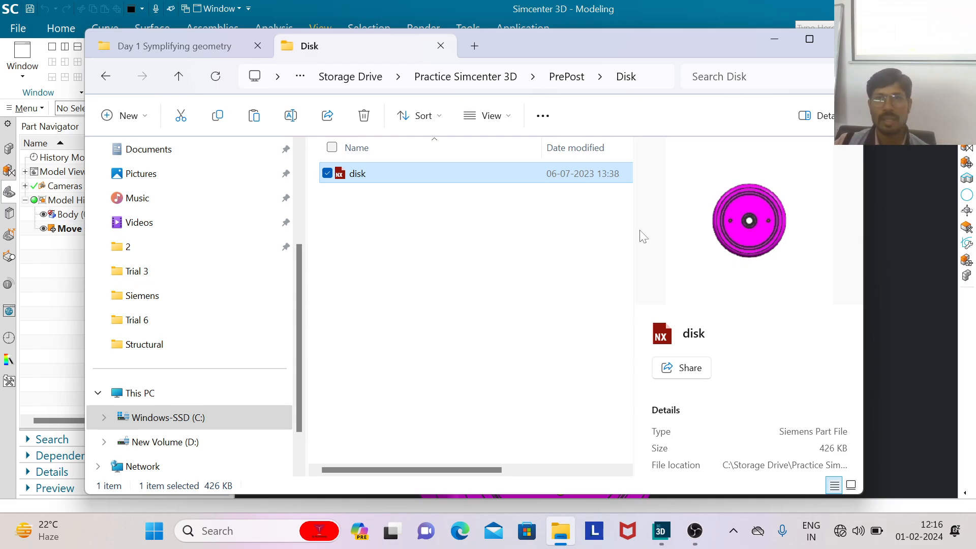
{"action": "left_click", "coordinate": [882, 237]}
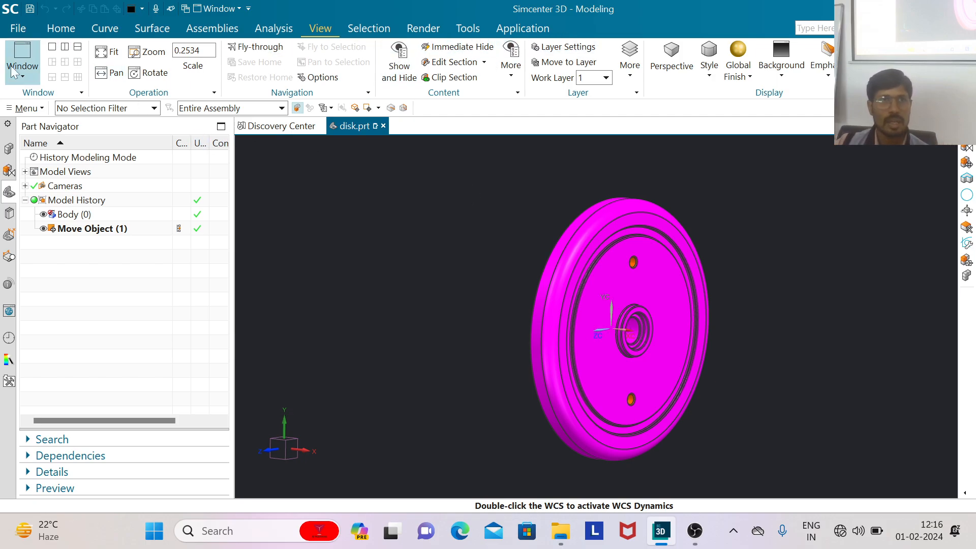
Step: Switch to the Pre/Post application and create a new FEM file for the disk from the Simcenter Nastran template in millimetres
{"action": "left_click", "coordinate": [62, 29]}
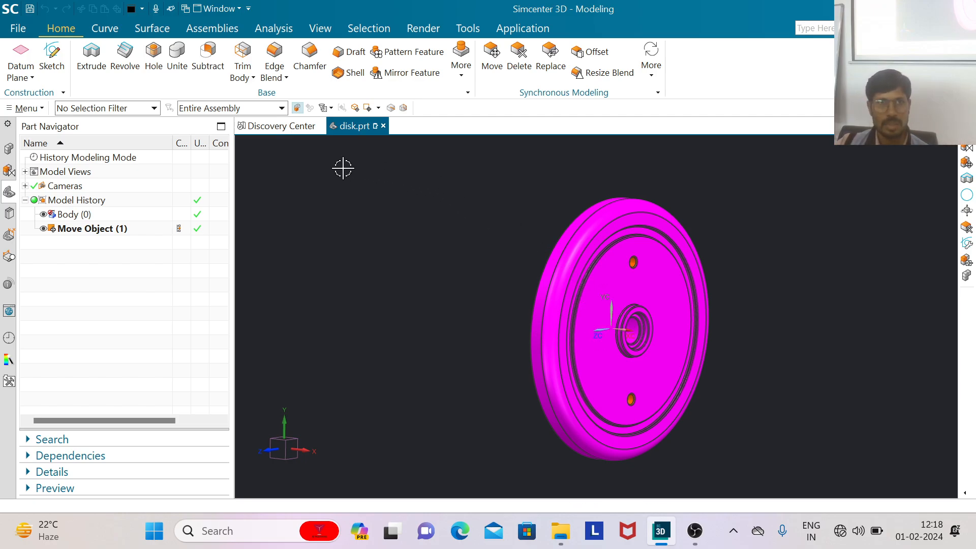
{"action": "left_click", "coordinate": [516, 30]}
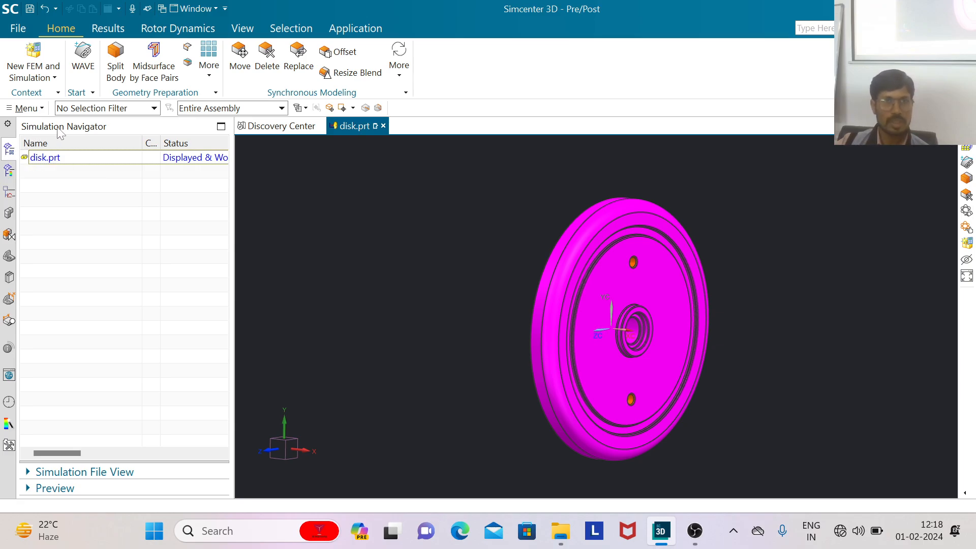
{"action": "left_click", "coordinate": [54, 78]}
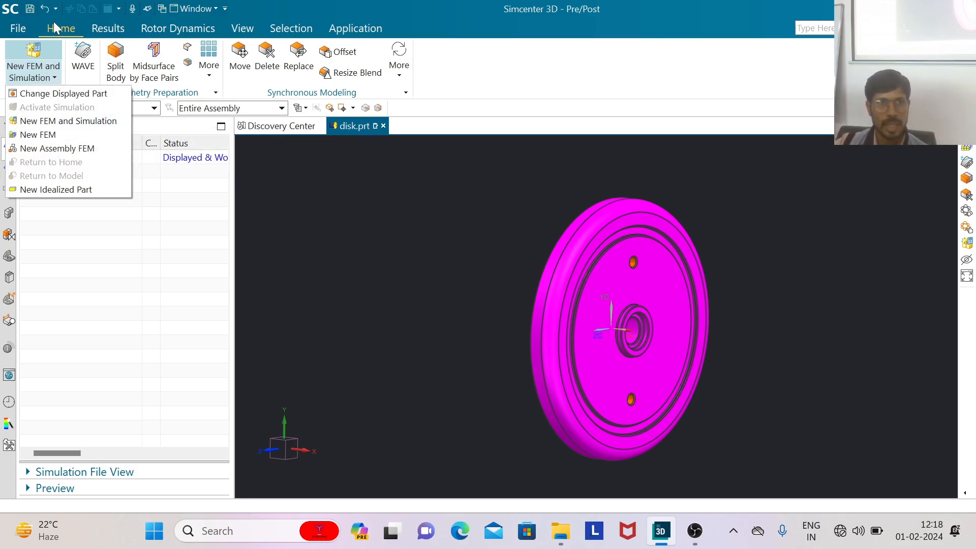
{"action": "left_click", "coordinate": [72, 133]}
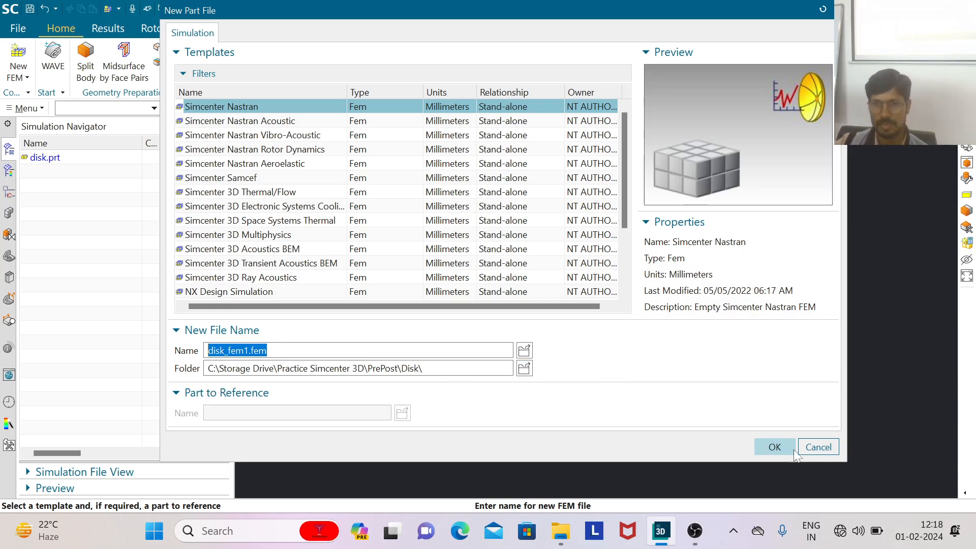
{"action": "left_click", "coordinate": [774, 447]}
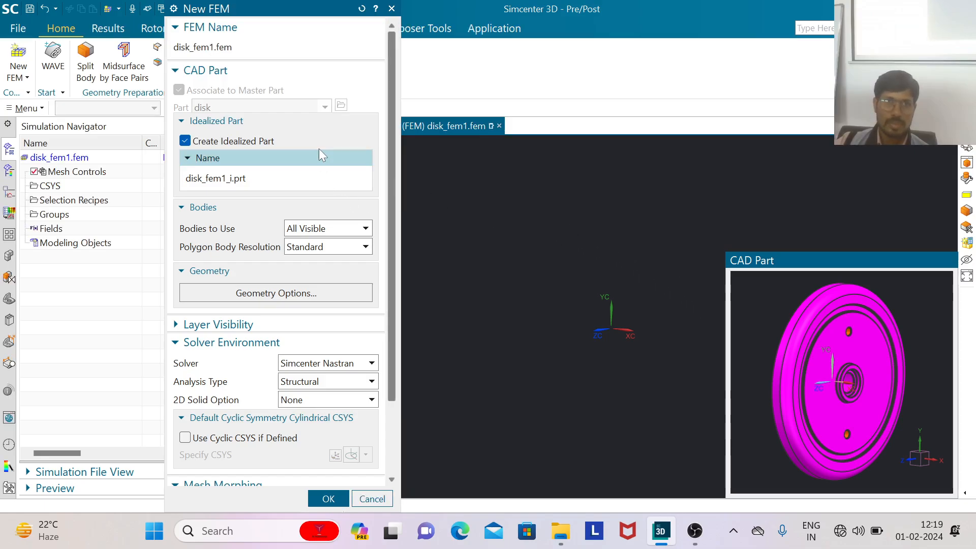
Step: Create the disk FEM without an idealized part, using Simcenter Nastran with Structural analysis, and expand its polygon geometry
{"action": "left_click", "coordinate": [185, 142]}
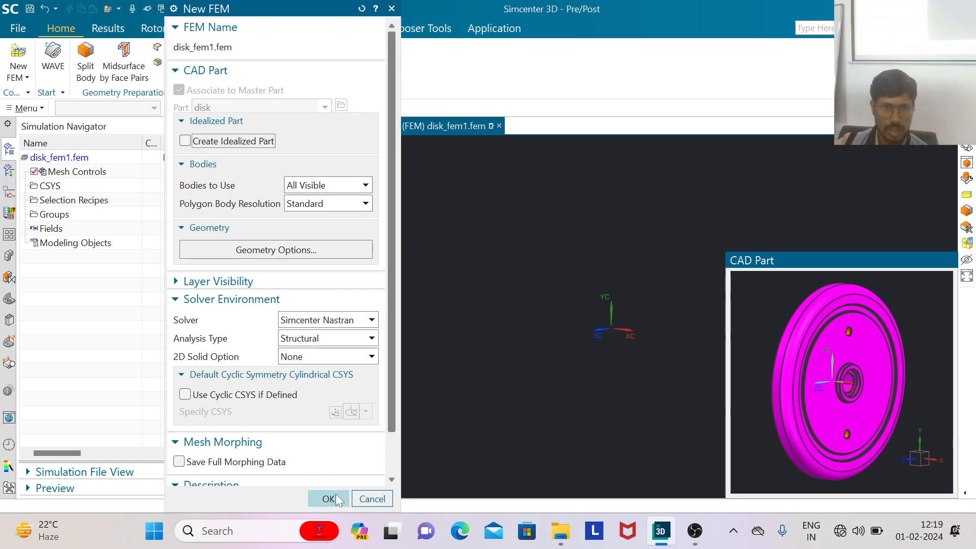
{"action": "left_click_drag", "start_coordinate": [389, 411], "coordinate": [388, 450]}
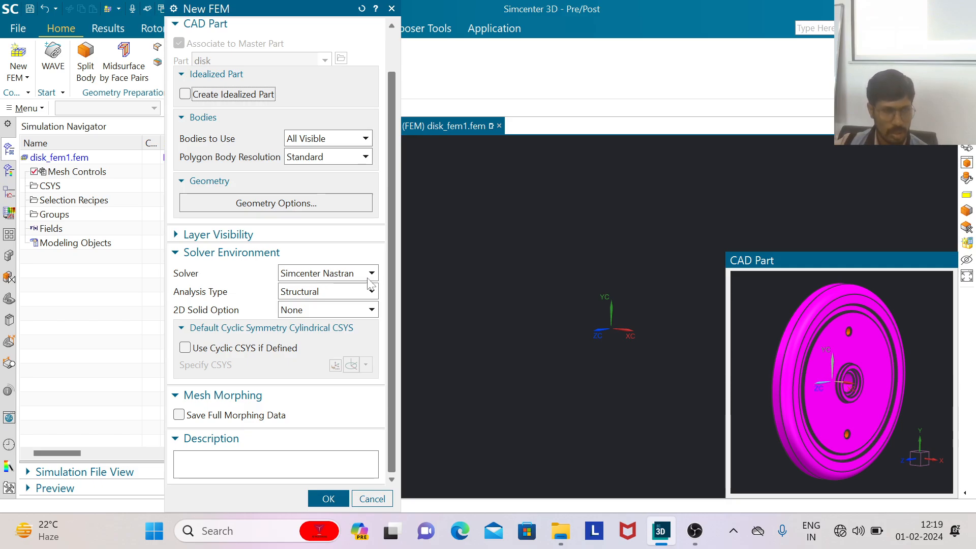
{"action": "left_click", "coordinate": [327, 499]}
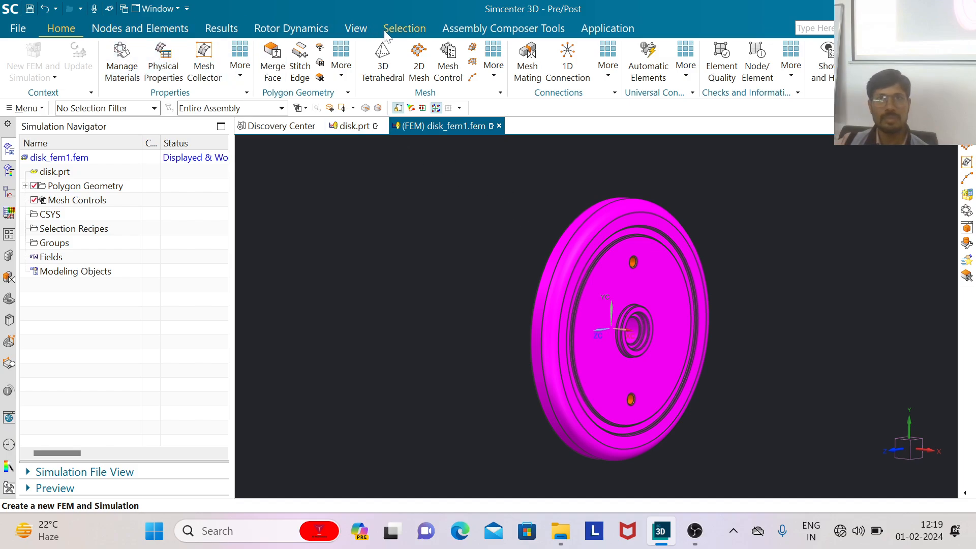
{"action": "middle_click_drag", "start_coordinate": [481, 319], "coordinate": [450, 313]}
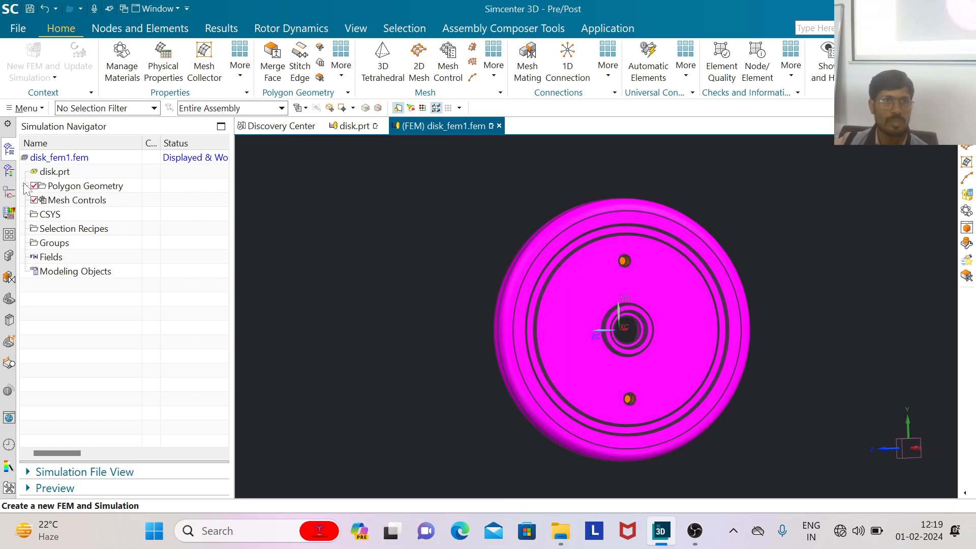
{"action": "left_click", "coordinate": [26, 186]}
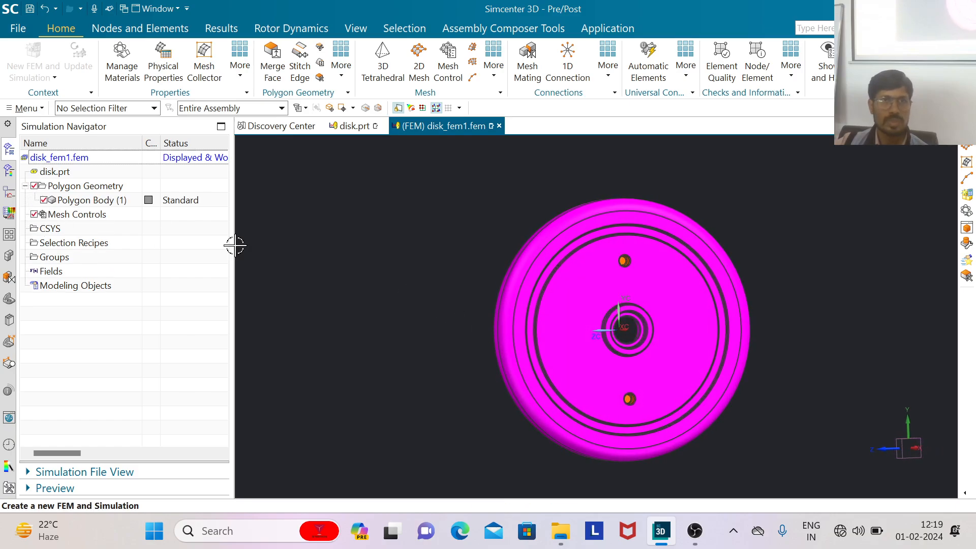
{"action": "scroll", "coordinate": [599, 277], "scroll_direction": "down", "scroll_amount": 2}
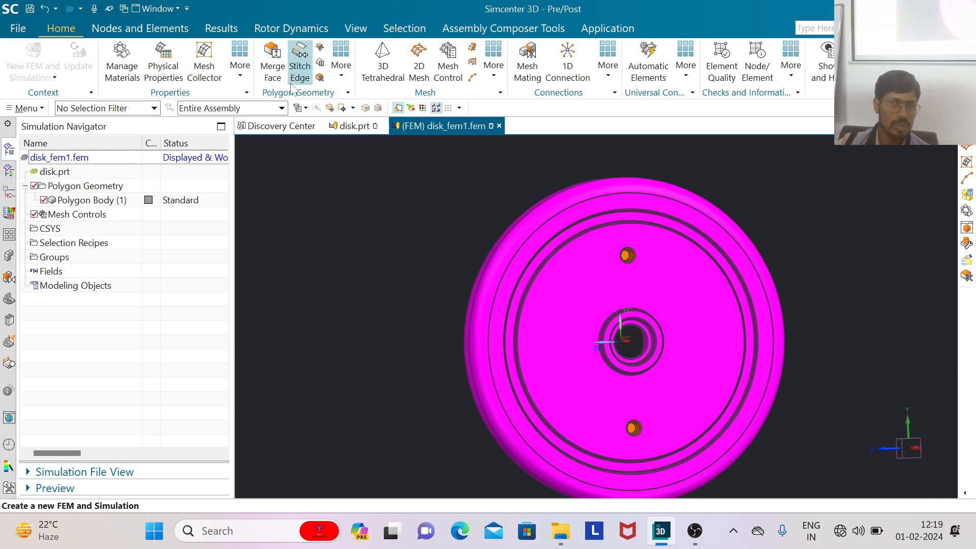
Step: Delete the polygon face at the floor of the small hole above the centre bore
{"action": "left_click", "coordinate": [341, 76]}
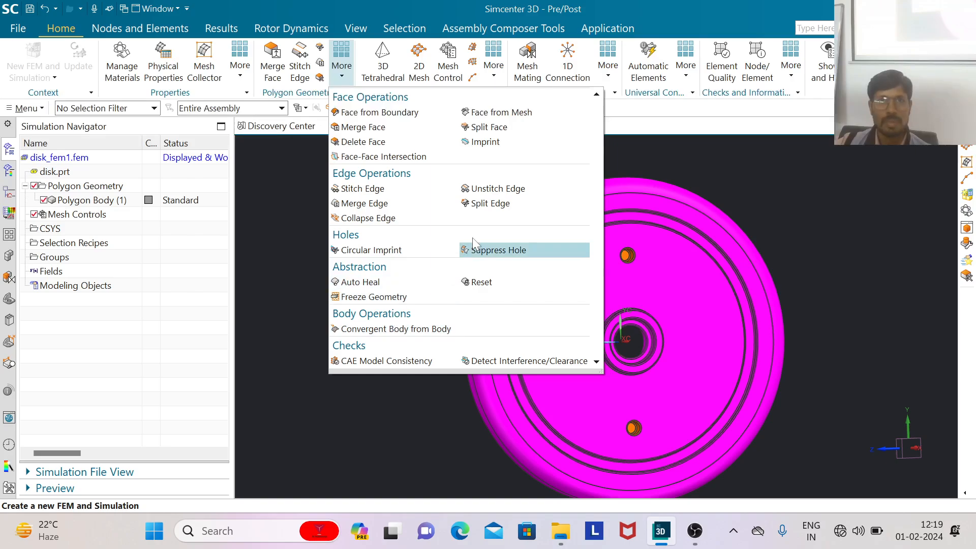
{"action": "left_click", "coordinate": [388, 146]}
{"action": "scroll", "coordinate": [584, 302], "scroll_direction": "up", "scroll_amount": 3}
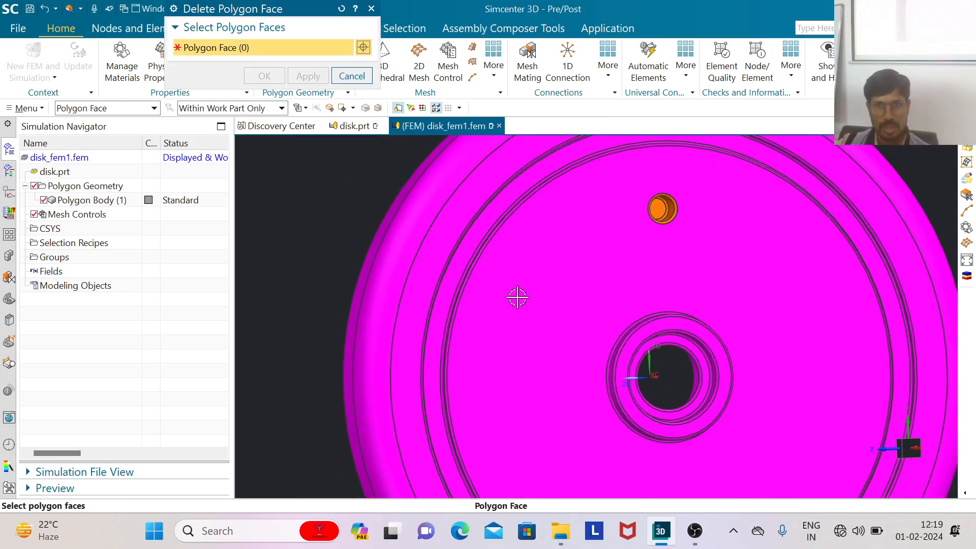
{"action": "scroll", "coordinate": [527, 299], "scroll_direction": "down", "scroll_amount": 3}
{"action": "middle_click_drag", "start_coordinate": [636, 310], "coordinate": [669, 291]}
{"action": "scroll", "coordinate": [643, 292], "scroll_direction": "up", "scroll_amount": 2}
{"action": "scroll", "coordinate": [663, 224], "scroll_direction": "up", "scroll_amount": 4}
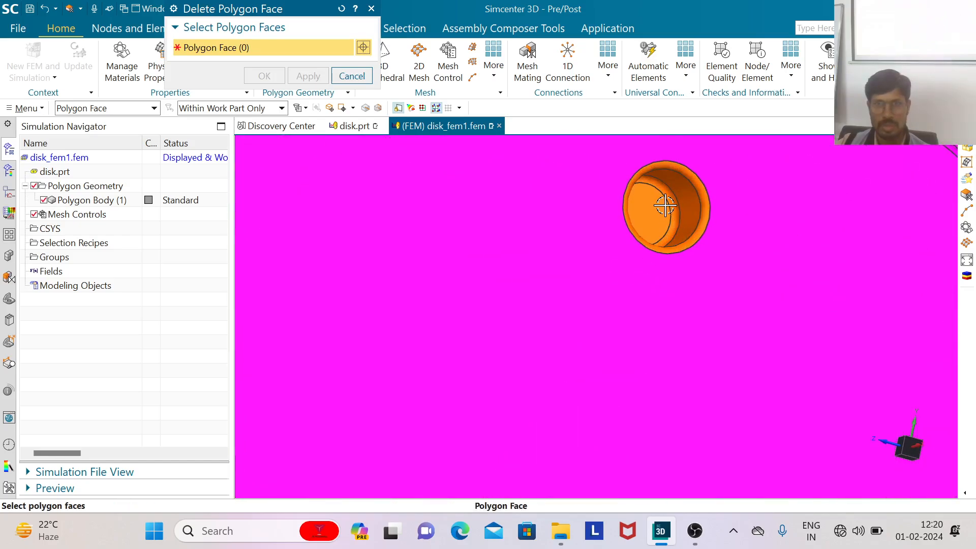
{"action": "left_click", "coordinate": [662, 205]}
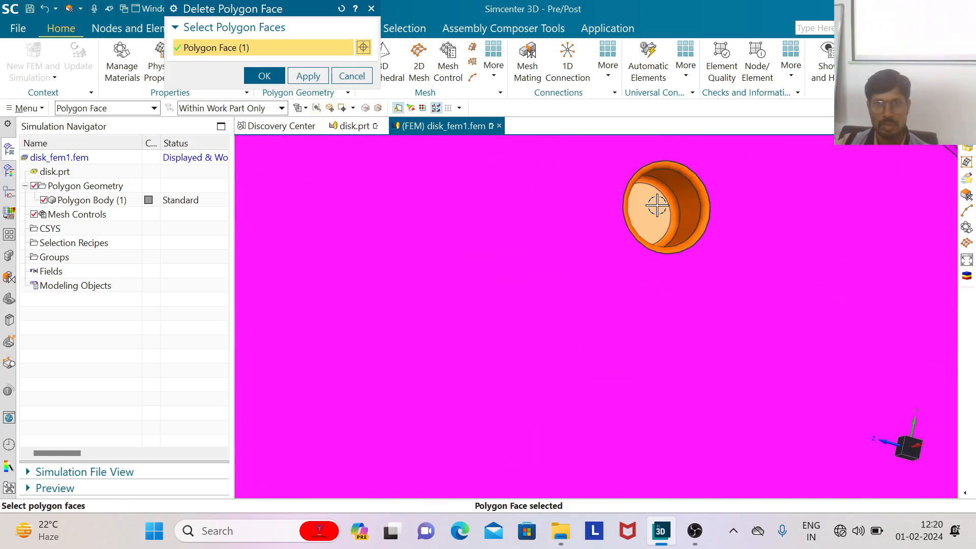
{"action": "left_click", "coordinate": [282, 75]}
{"action": "scroll", "coordinate": [657, 218], "scroll_direction": "down", "scroll_amount": 2}
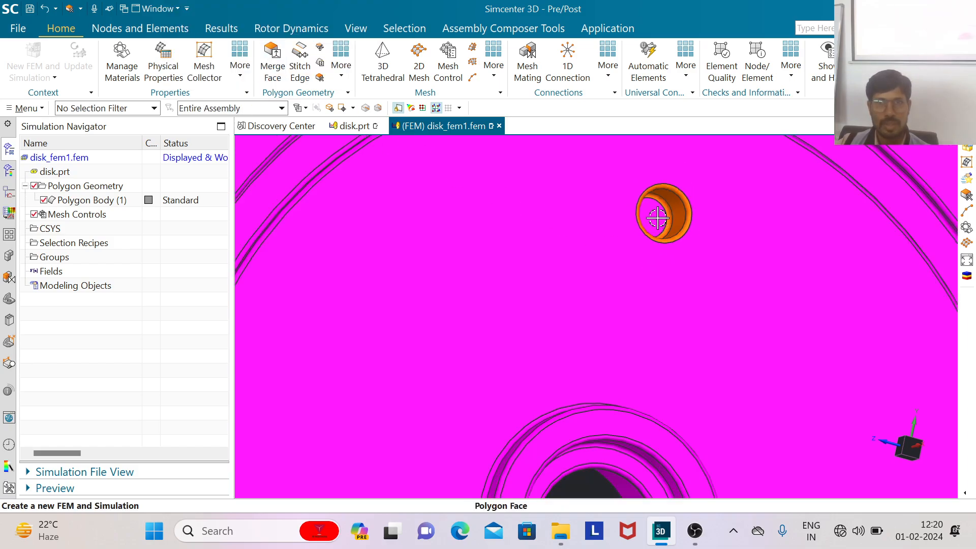
{"action": "scroll", "coordinate": [657, 217], "scroll_direction": "down", "scroll_amount": 3}
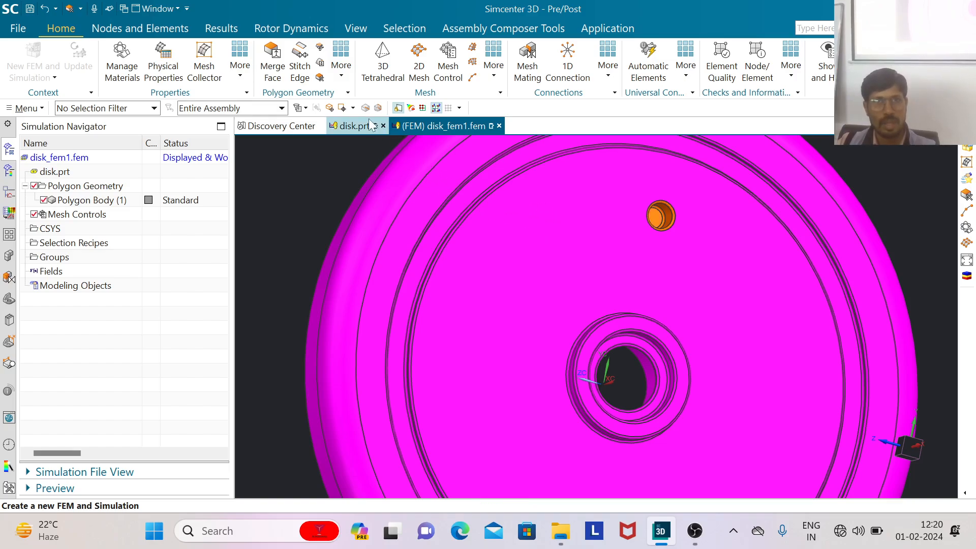
{"action": "left_click", "coordinate": [57, 75]}
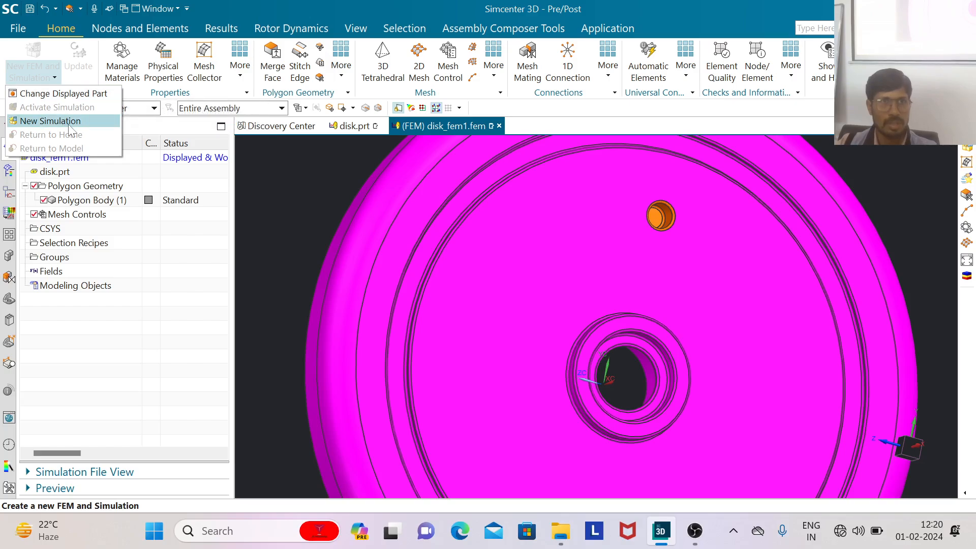
{"action": "left_click", "coordinate": [319, 186]}
{"action": "scroll", "coordinate": [448, 234], "scroll_direction": "down", "scroll_amount": 3}
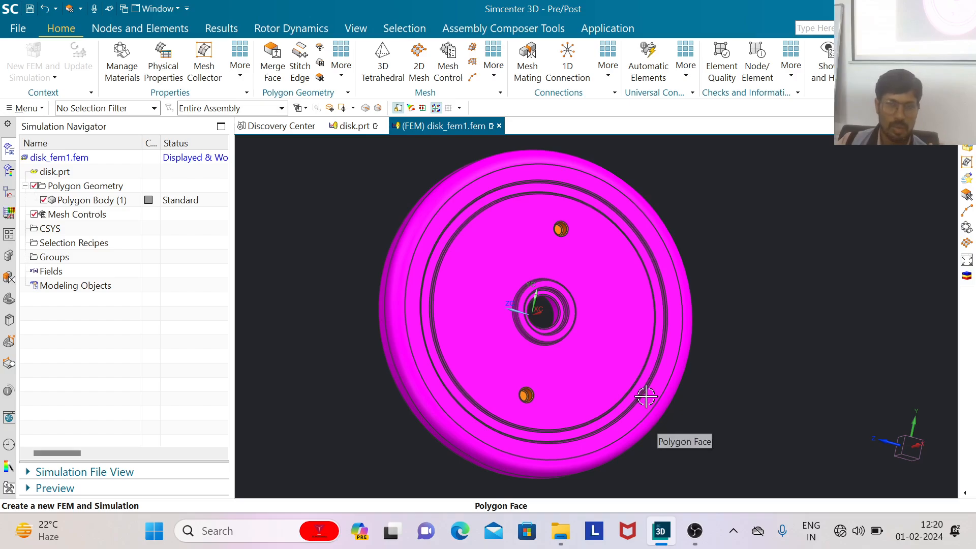
{"action": "scroll", "coordinate": [499, 299], "scroll_direction": "up", "scroll_amount": 4}
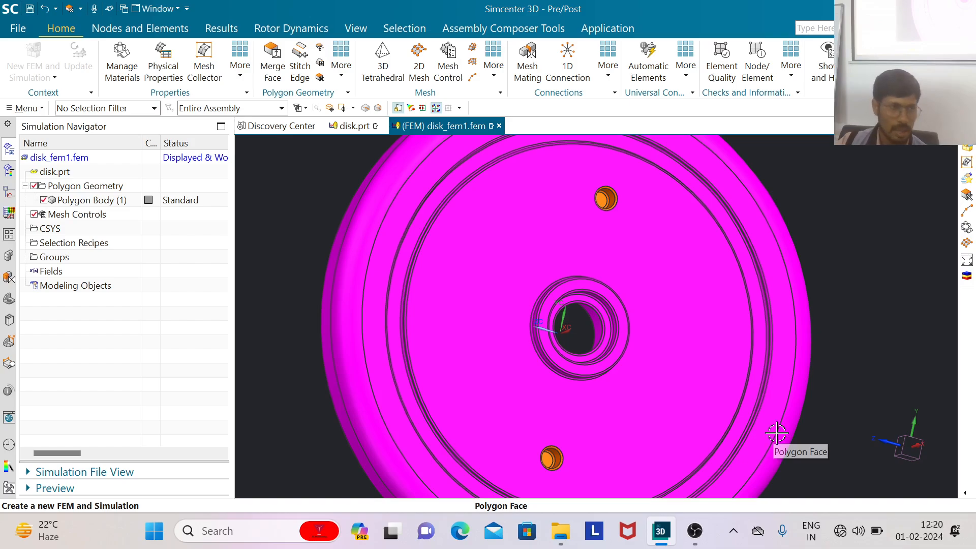
{"action": "scroll", "coordinate": [763, 422], "scroll_direction": "down", "scroll_amount": 2}
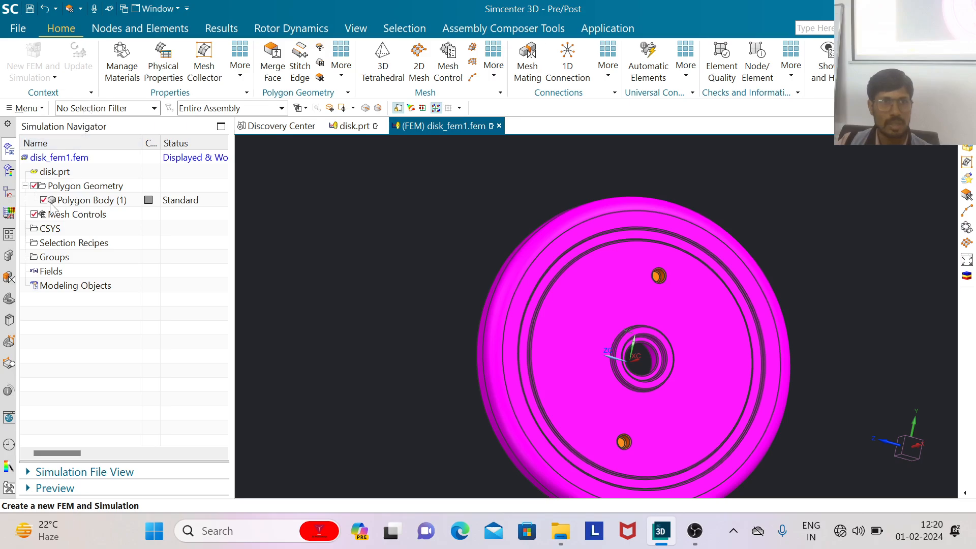
{"action": "left_click", "coordinate": [55, 79]}
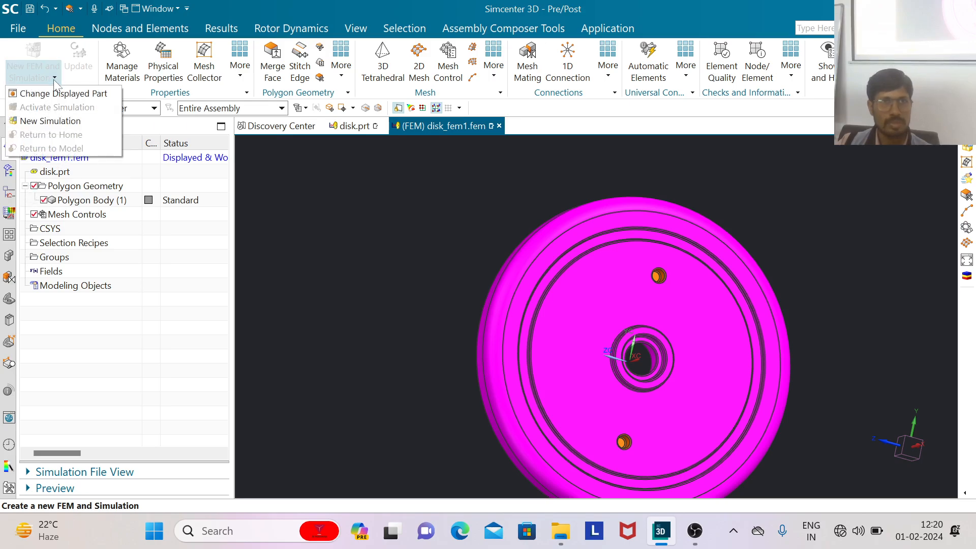
Step: Close all open files without saving the changes to the disk FEM and part
{"action": "left_click", "coordinate": [18, 28]}
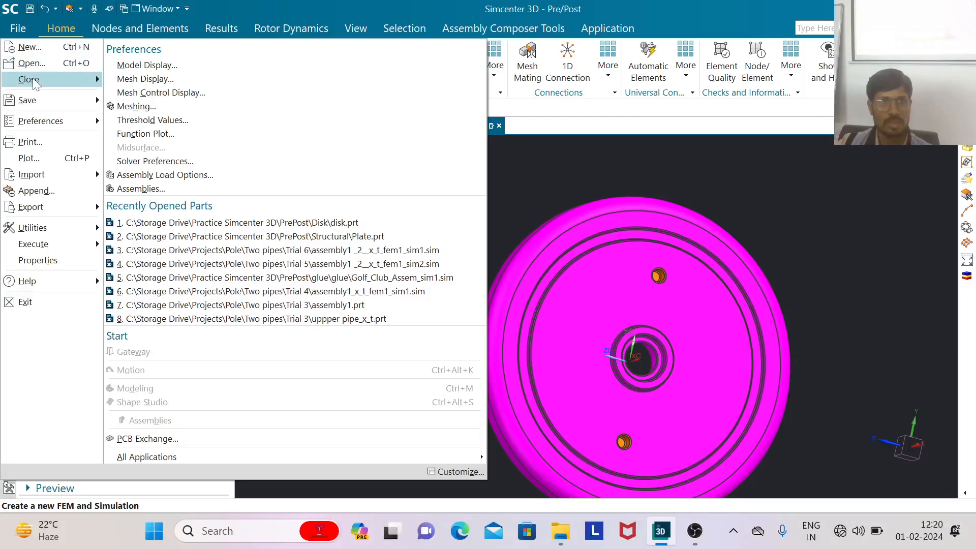
{"action": "mouse_move", "coordinate": [31, 79]}
{"action": "left_click", "coordinate": [160, 99]}
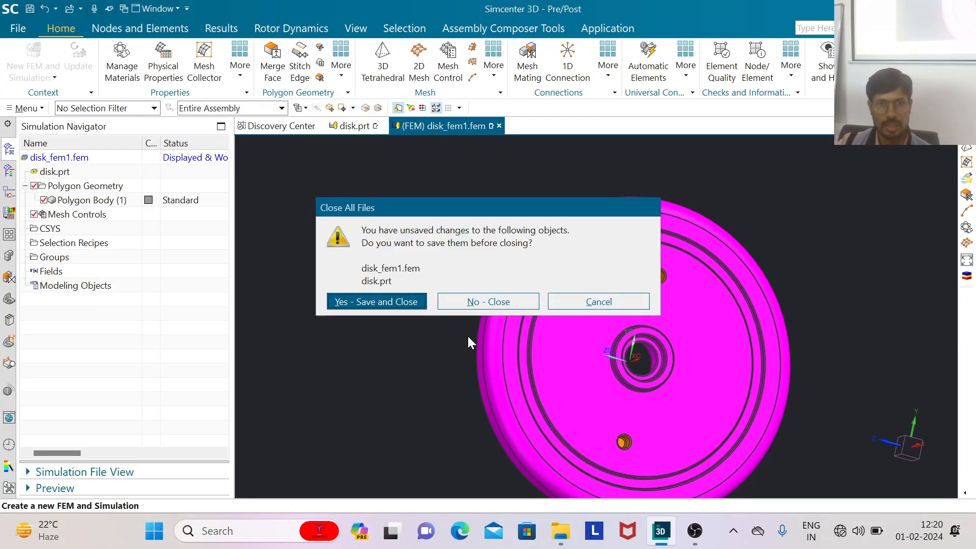
{"action": "left_click", "coordinate": [469, 301]}
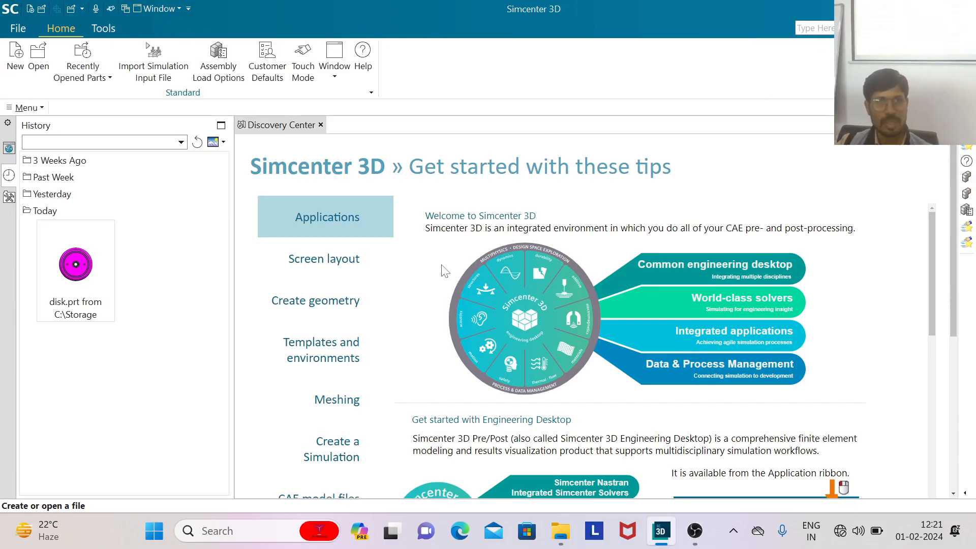
Step: Open the disk part file from the PrePost\Disk folder again
{"action": "left_click", "coordinate": [38, 57]}
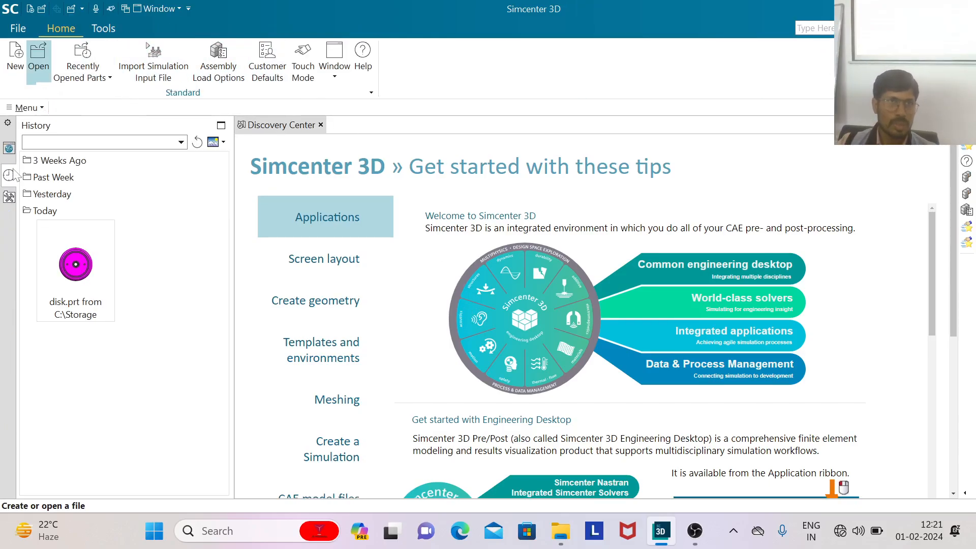
{"action": "left_click", "coordinate": [9, 198]}
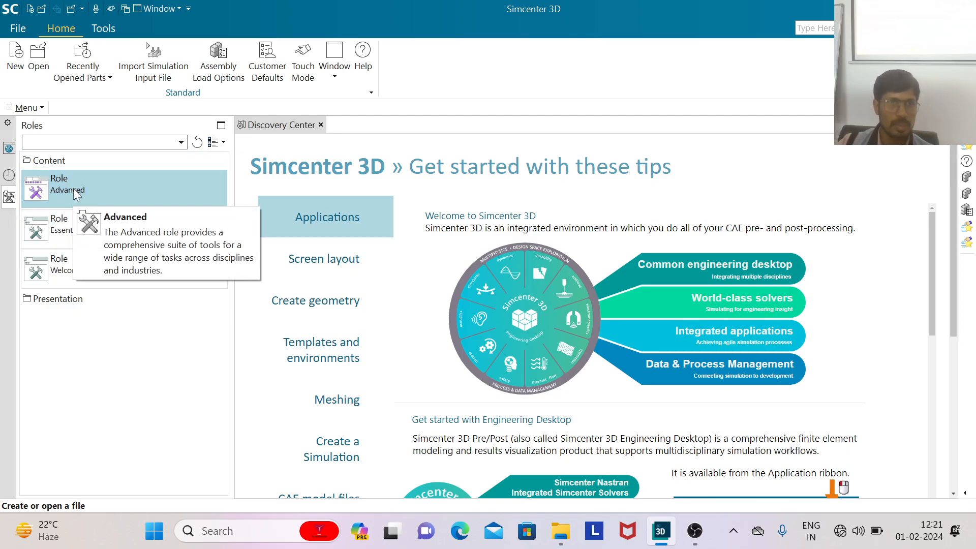
{"action": "left_click", "coordinate": [56, 162]}
{"action": "left_click", "coordinate": [38, 54]}
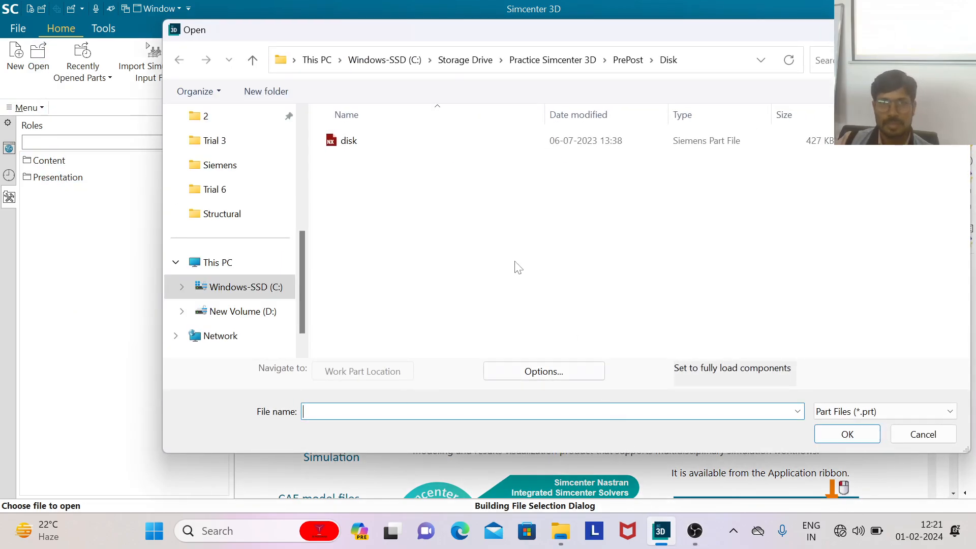
{"action": "left_click", "coordinate": [430, 145]}
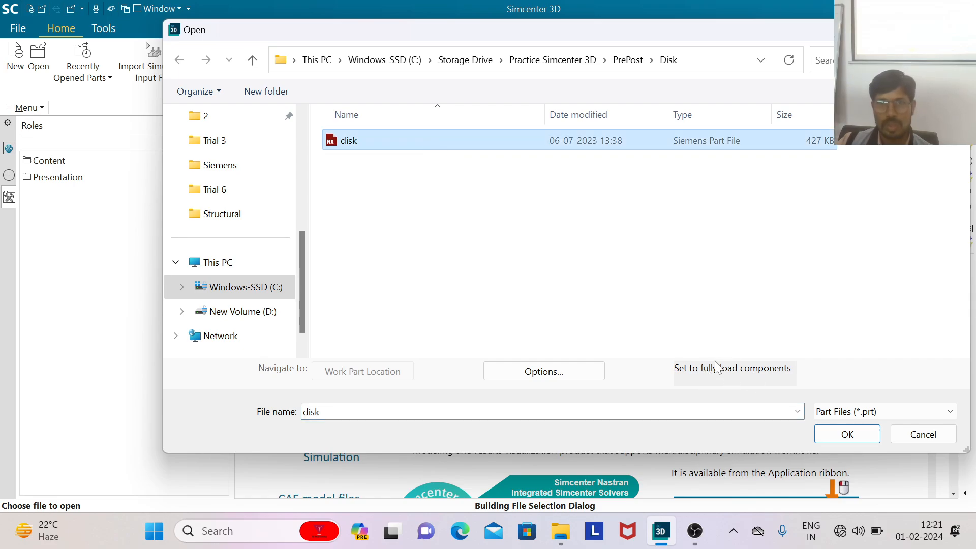
{"action": "left_click", "coordinate": [849, 434]}
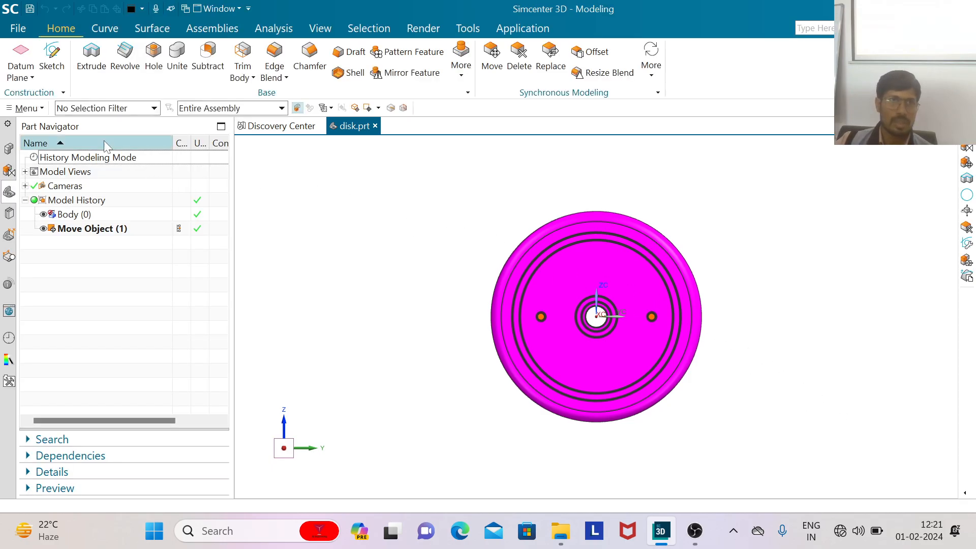
Step: Switch the disk part to the Pre/Post application
{"action": "left_click", "coordinate": [522, 29]}
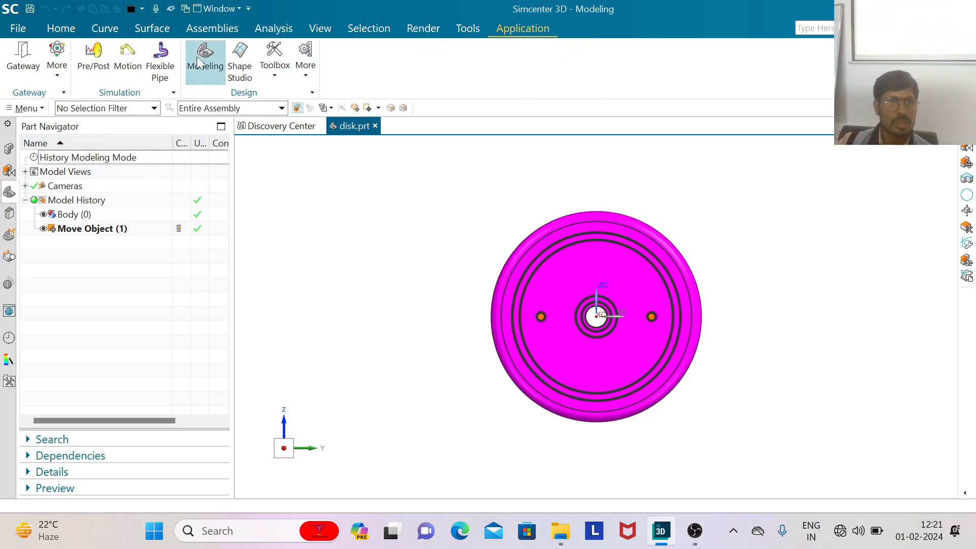
{"action": "left_click", "coordinate": [93, 58]}
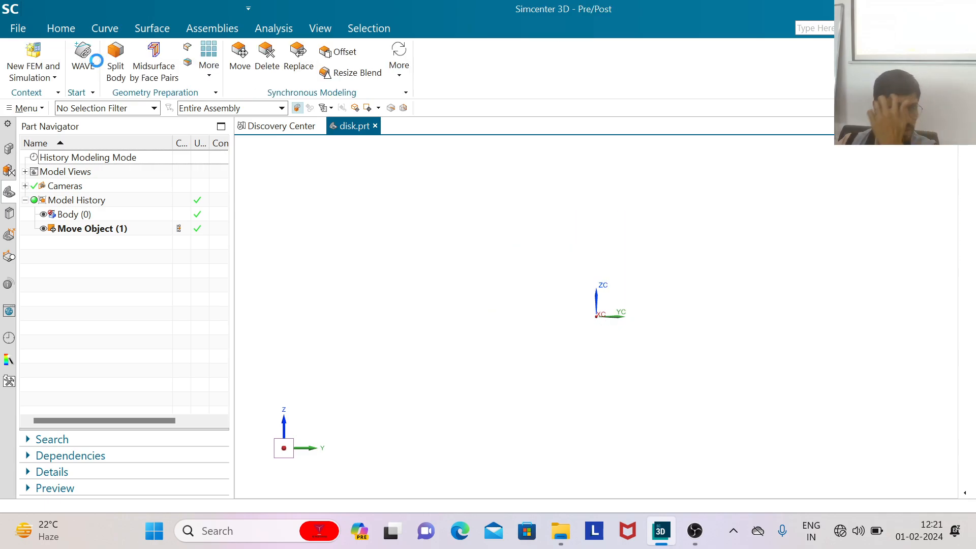
{"action": "left_click", "coordinate": [55, 78]}
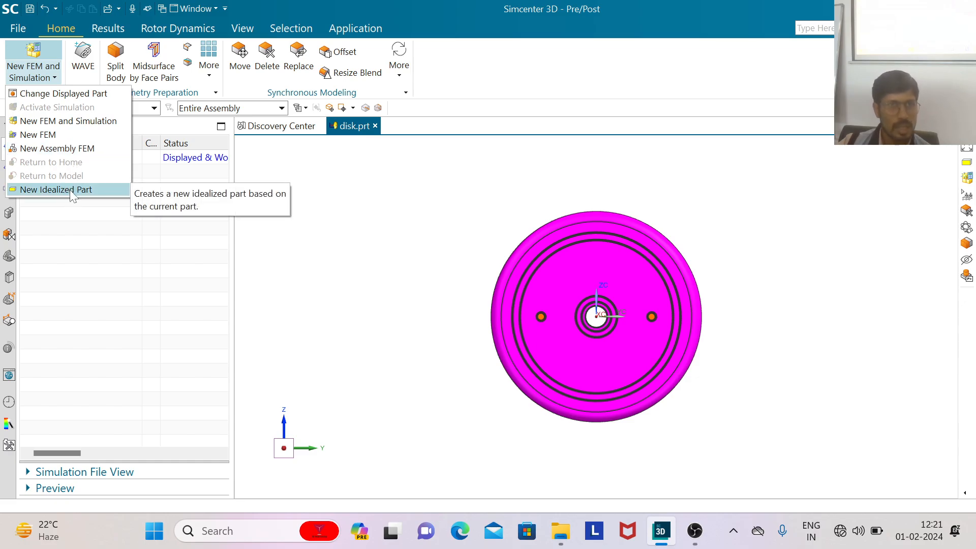
{"action": "left_click", "coordinate": [471, 270]}
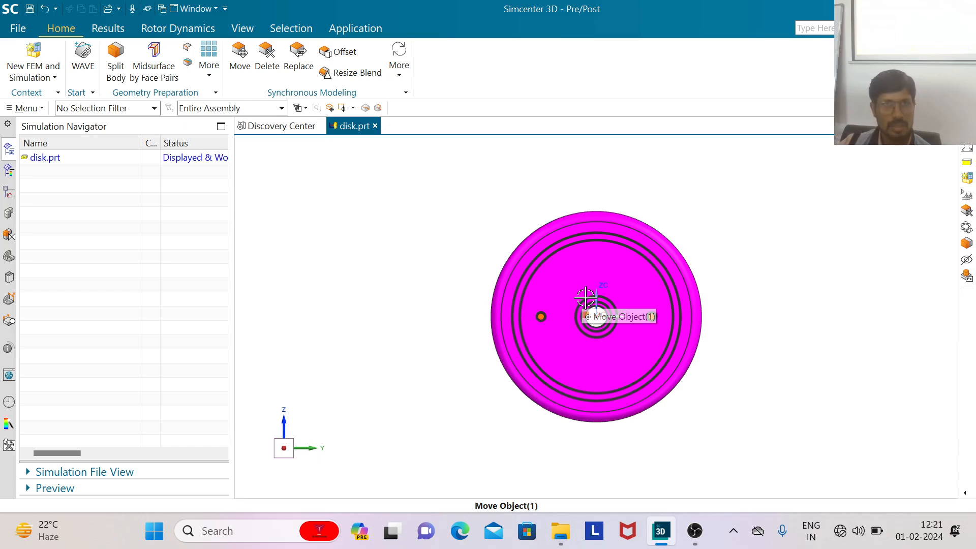
Step: Create a new idealized part of the disk as disk_i.prt in the Disk folder and acknowledge the idealized part warning
{"action": "left_click", "coordinate": [55, 77]}
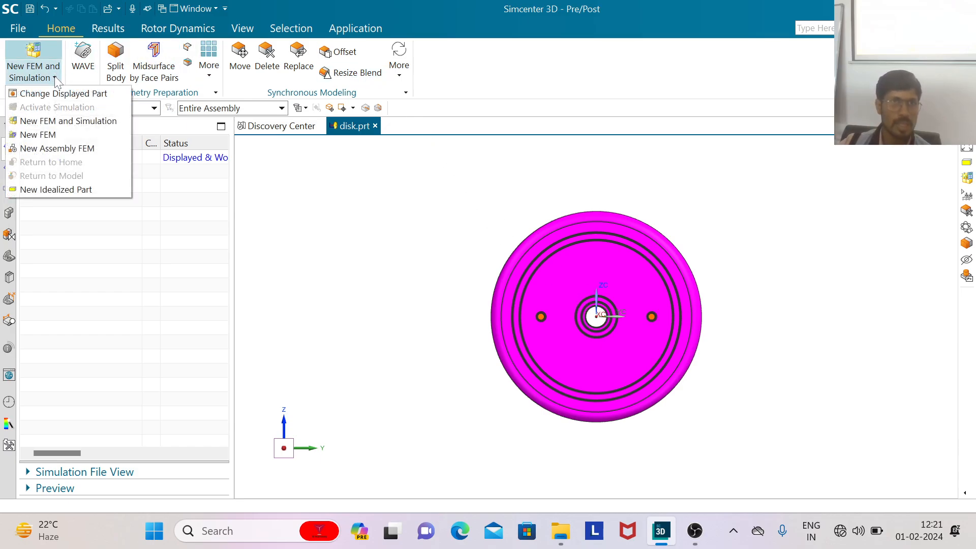
{"action": "left_click", "coordinate": [54, 191]}
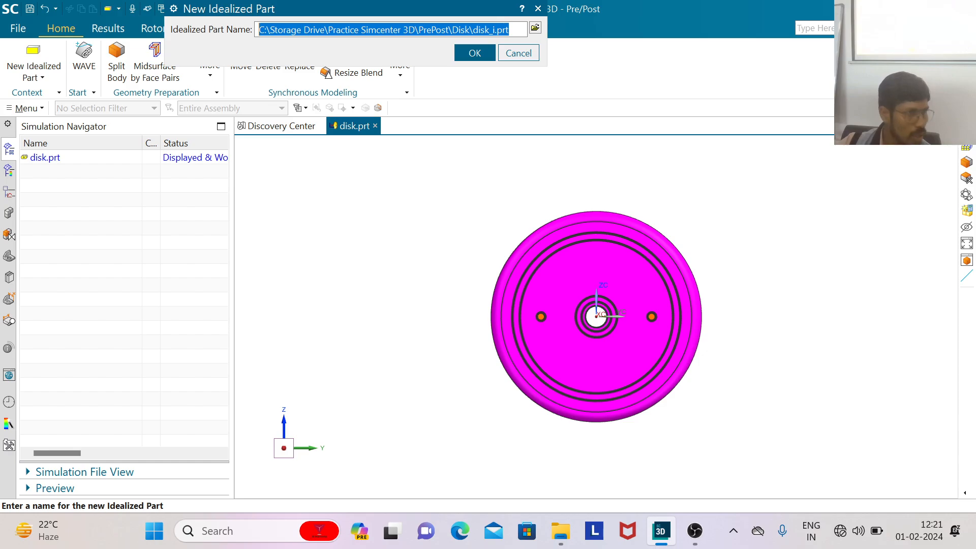
{"action": "left_click", "coordinate": [473, 56]}
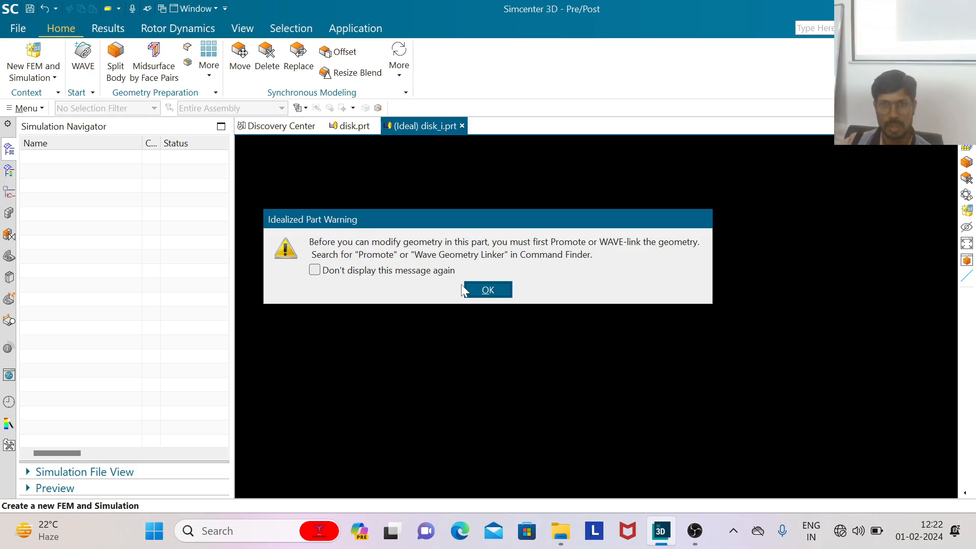
{"action": "left_click", "coordinate": [484, 288]}
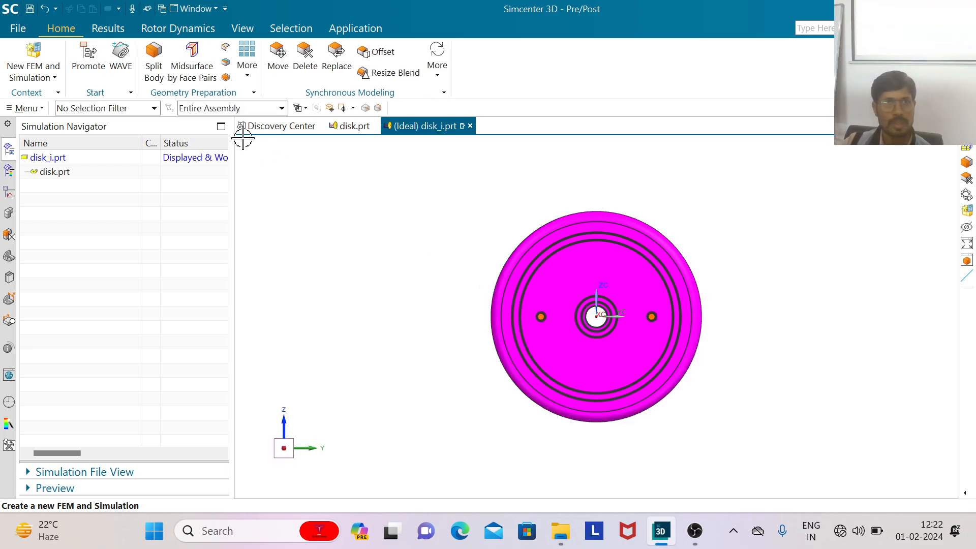
{"action": "left_click", "coordinate": [95, 55]}
{"action": "left_click_drag", "start_coordinate": [277, 10], "coordinate": [165, 188]}
{"action": "left_click", "coordinate": [263, 186]}
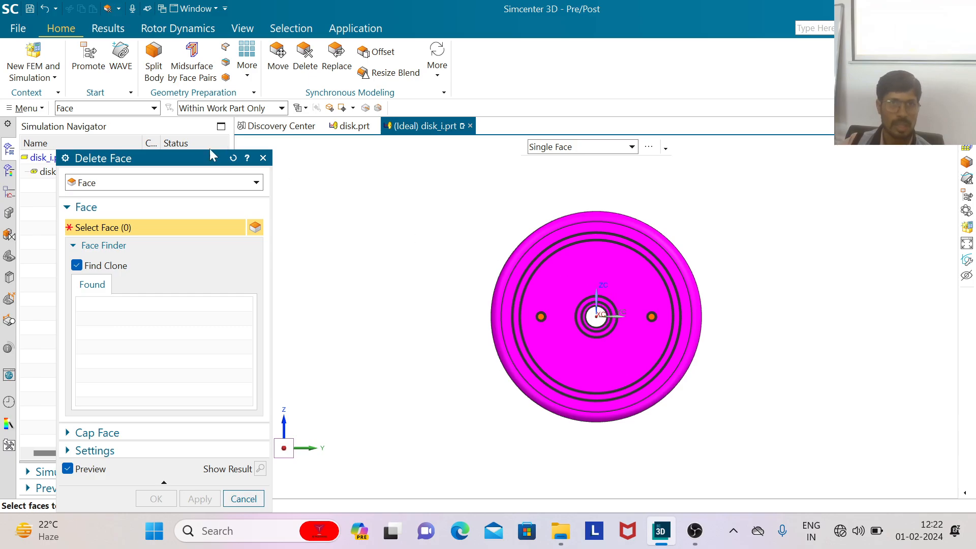
{"action": "left_click", "coordinate": [263, 158]}
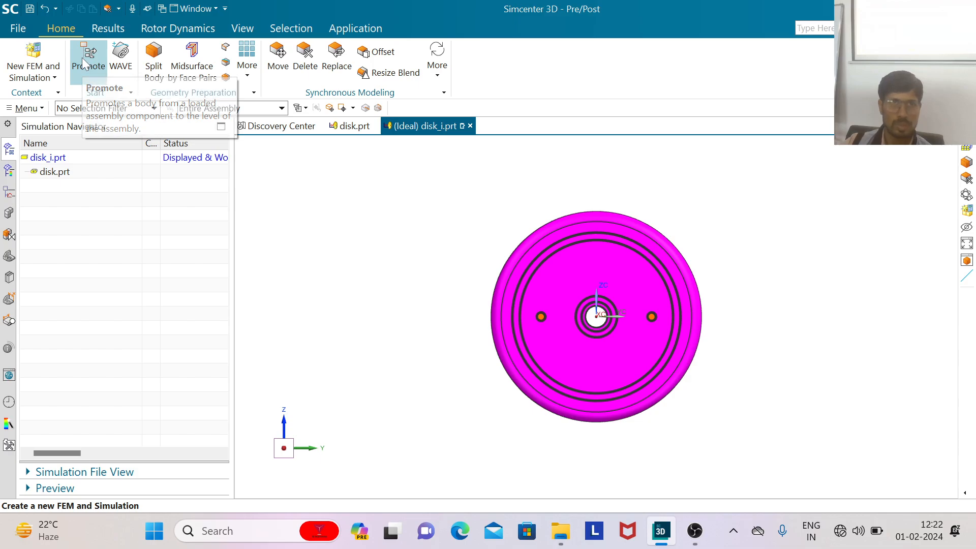
Step: Promote the disk's solid body into the idealized part disk_i.prt
{"action": "left_click", "coordinate": [86, 62]}
{"action": "left_click_drag", "start_coordinate": [430, 161], "coordinate": [733, 473]}
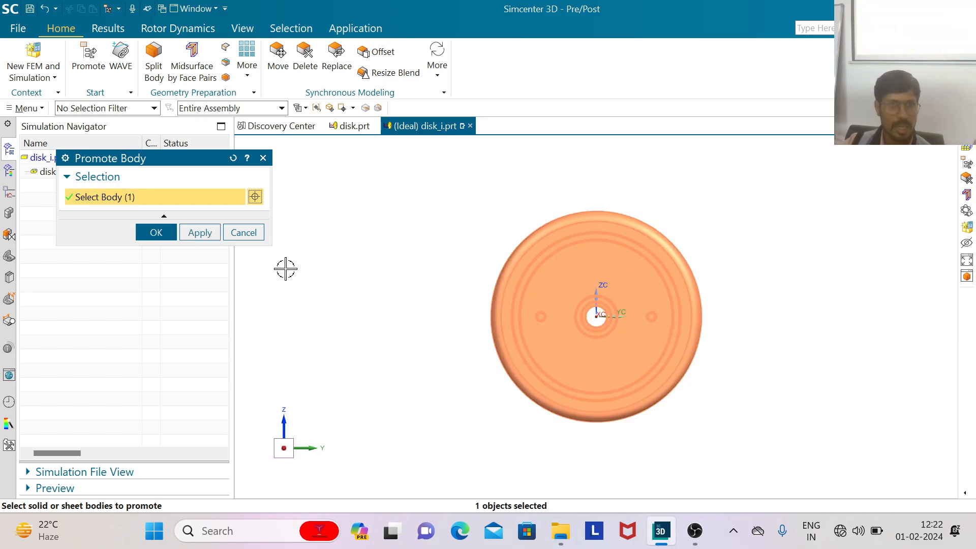
{"action": "left_click", "coordinate": [154, 233]}
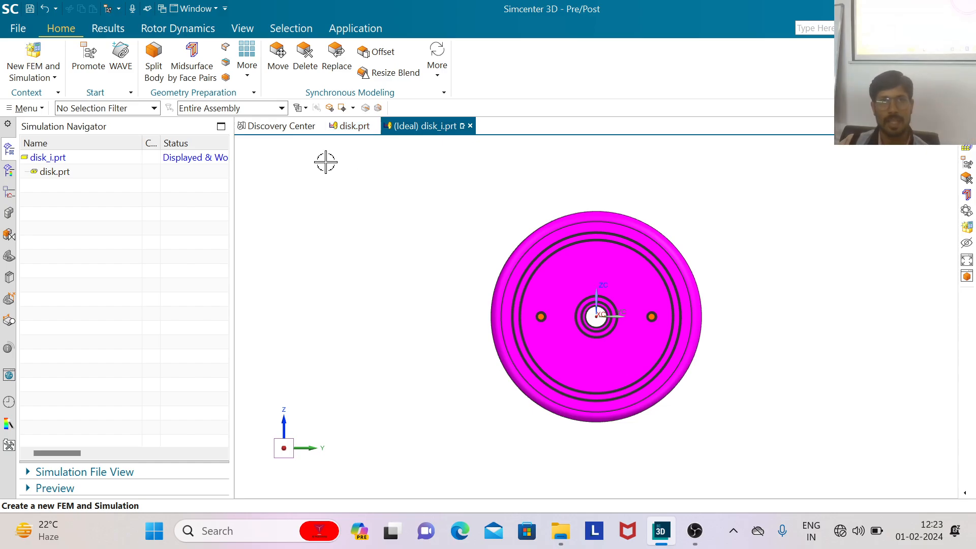
Step: Change the graphics background to Dark Gray and narrow the Simulation Navigator to enlarge the graphics area
{"action": "left_click", "coordinate": [242, 28]}
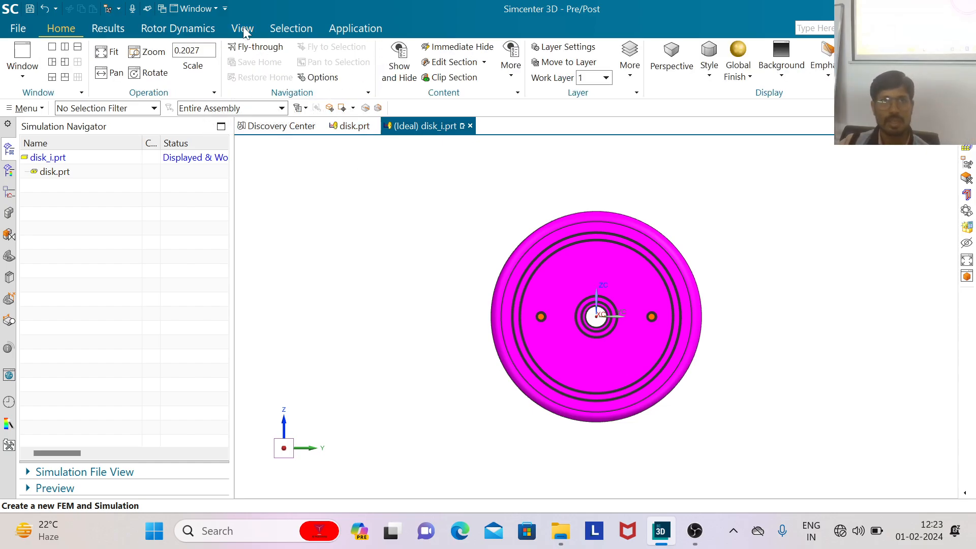
{"action": "left_click", "coordinate": [784, 75]}
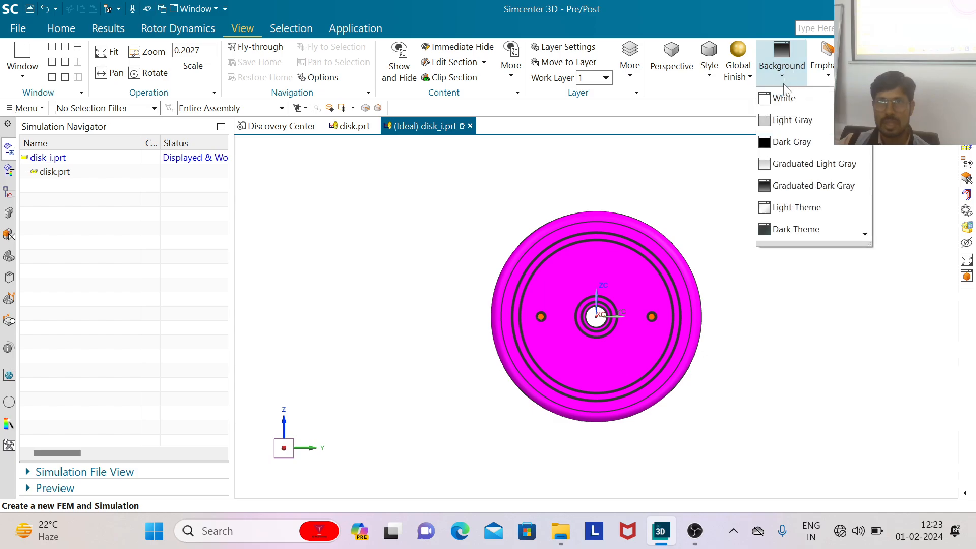
{"action": "left_click", "coordinate": [794, 144]}
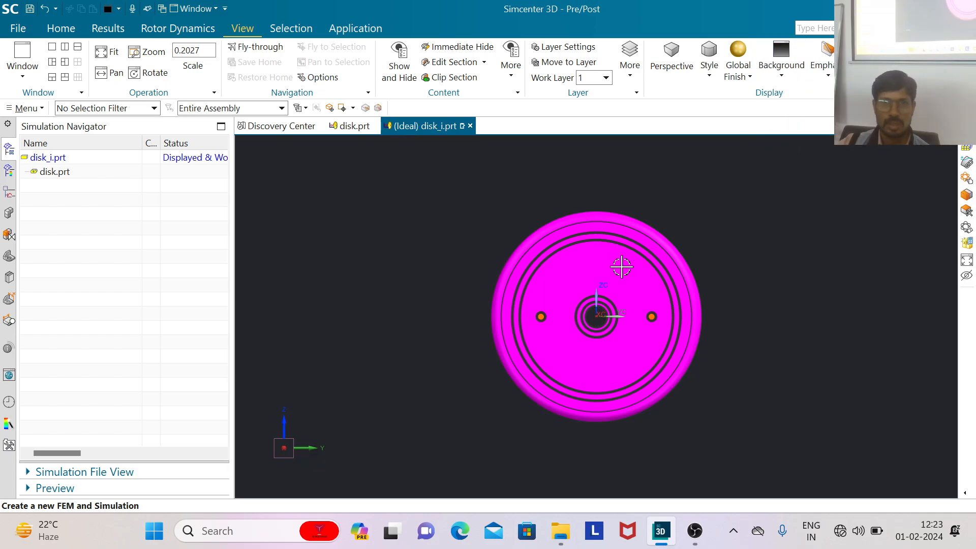
{"action": "scroll", "coordinate": [605, 261], "scroll_direction": "up", "scroll_amount": 3}
{"action": "scroll", "coordinate": [657, 238], "scroll_direction": "down", "scroll_amount": 1}
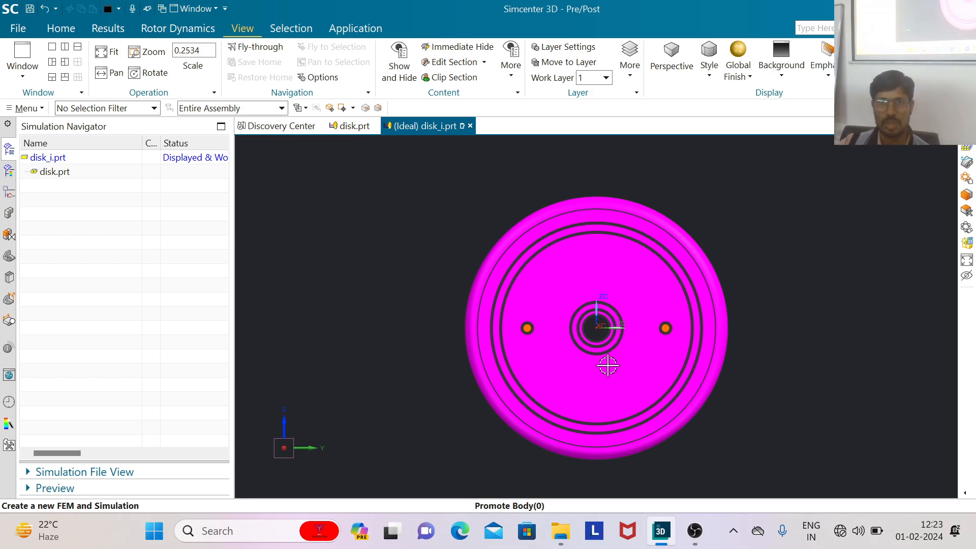
{"action": "left_click_drag", "start_coordinate": [234, 253], "coordinate": [195, 254]}
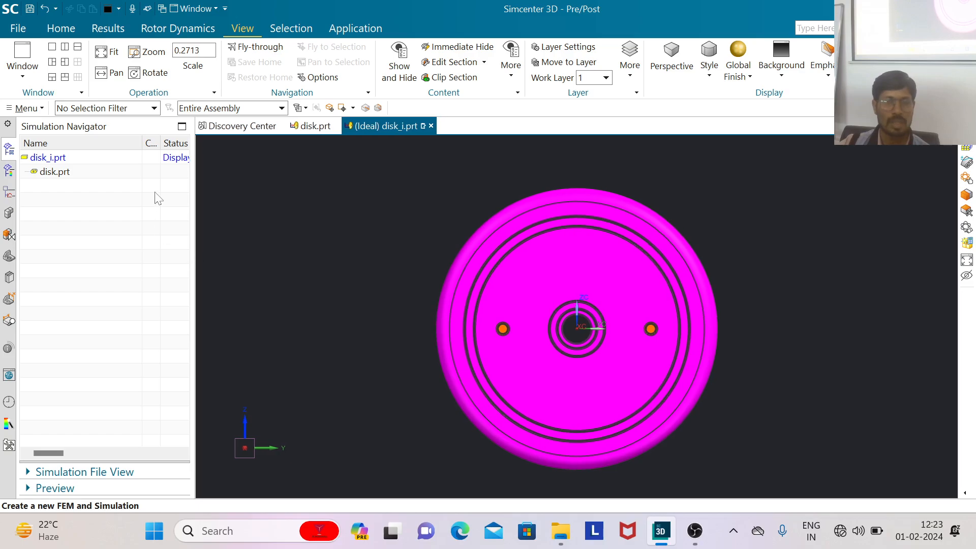
Step: Start a Split Body operation on the promoted disk body with New Plane as the tool option
{"action": "left_click", "coordinate": [55, 29]}
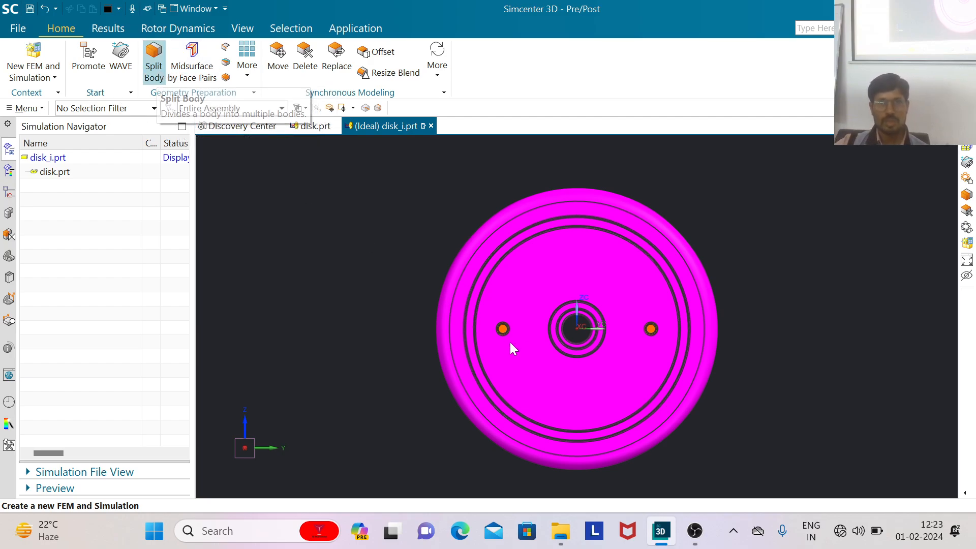
{"action": "middle_click_drag", "start_coordinate": [772, 282], "coordinate": [806, 261]}
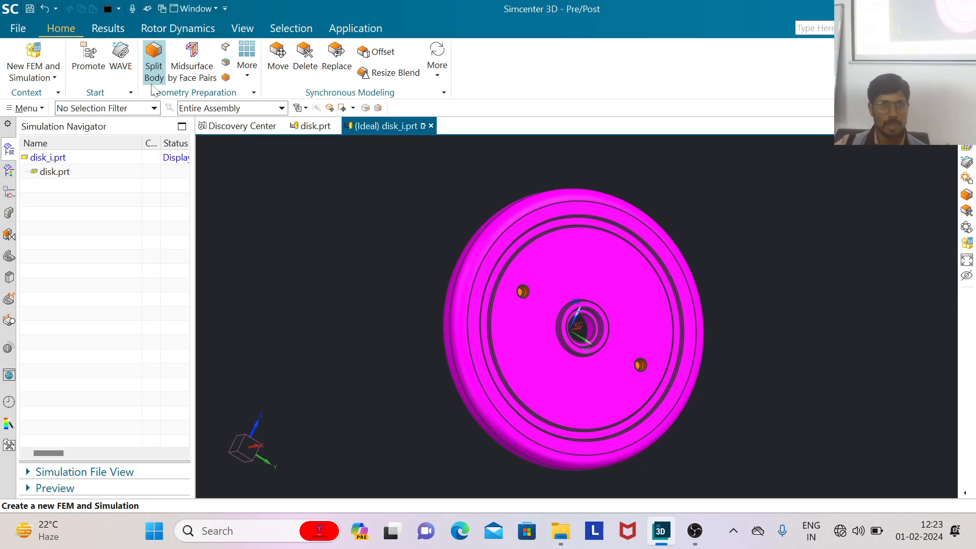
{"action": "left_click", "coordinate": [154, 73]}
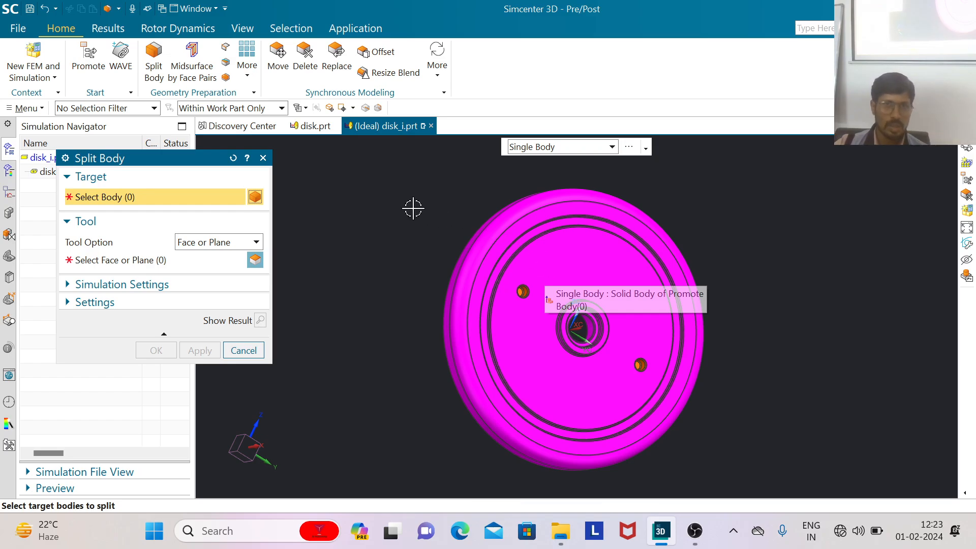
{"action": "scroll", "coordinate": [437, 216], "scroll_direction": "down", "scroll_amount": 1}
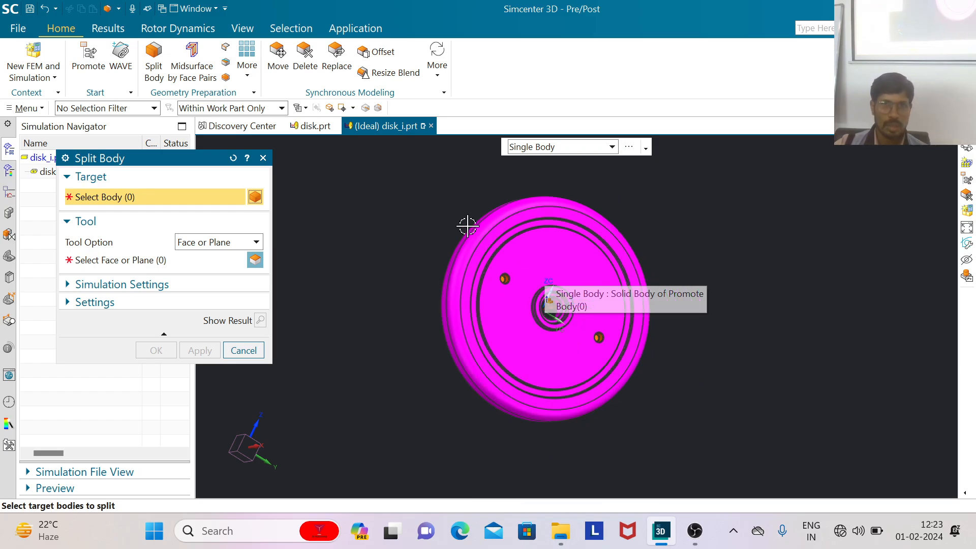
{"action": "left_click", "coordinate": [686, 457]}
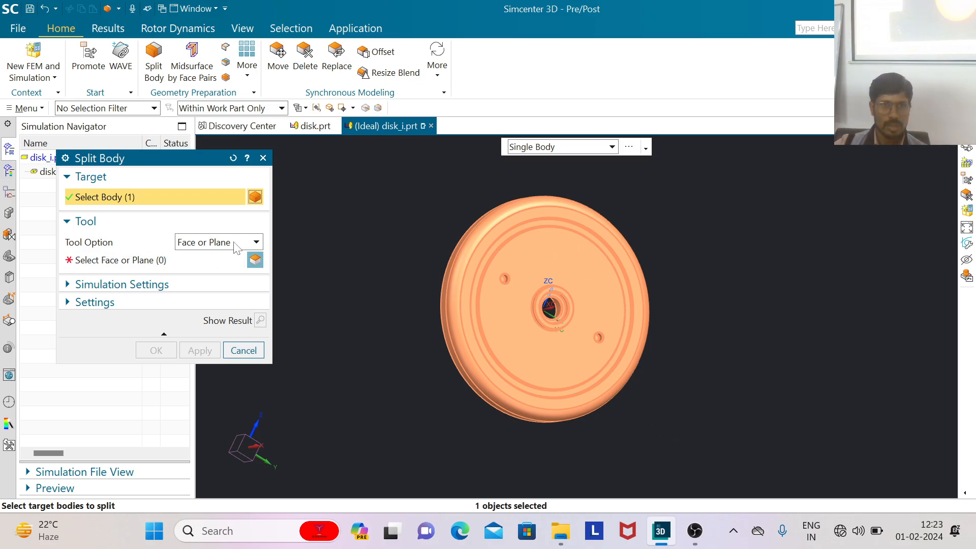
{"action": "left_click", "coordinate": [262, 245]}
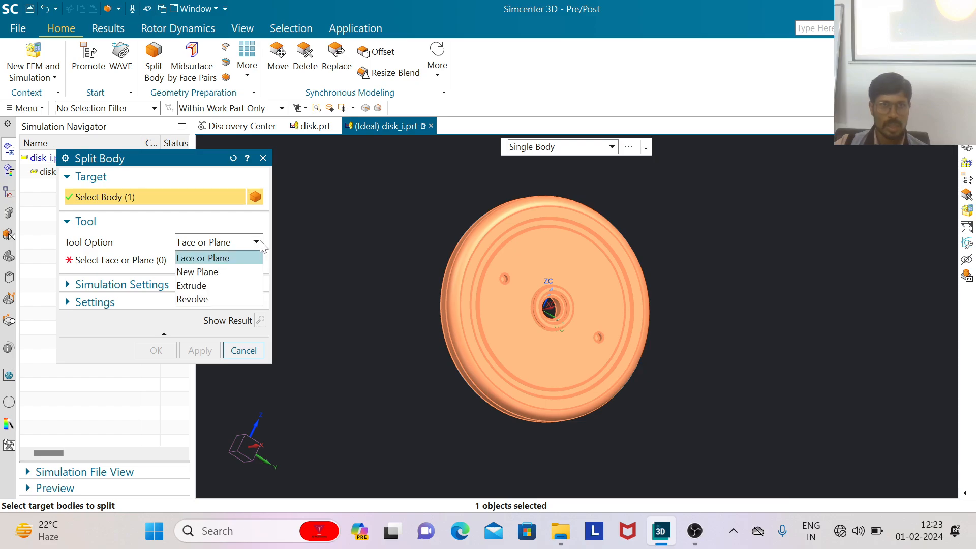
{"action": "left_click", "coordinate": [224, 271]}
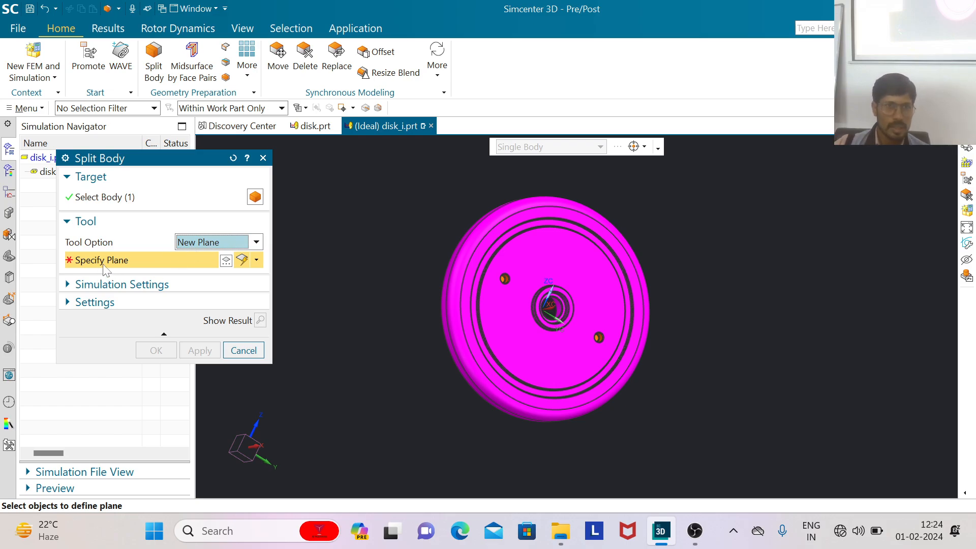
Step: Use the XC-ZC plane at distance 0 as the splitting plane and split the disk into two halves
{"action": "left_click", "coordinate": [256, 260]}
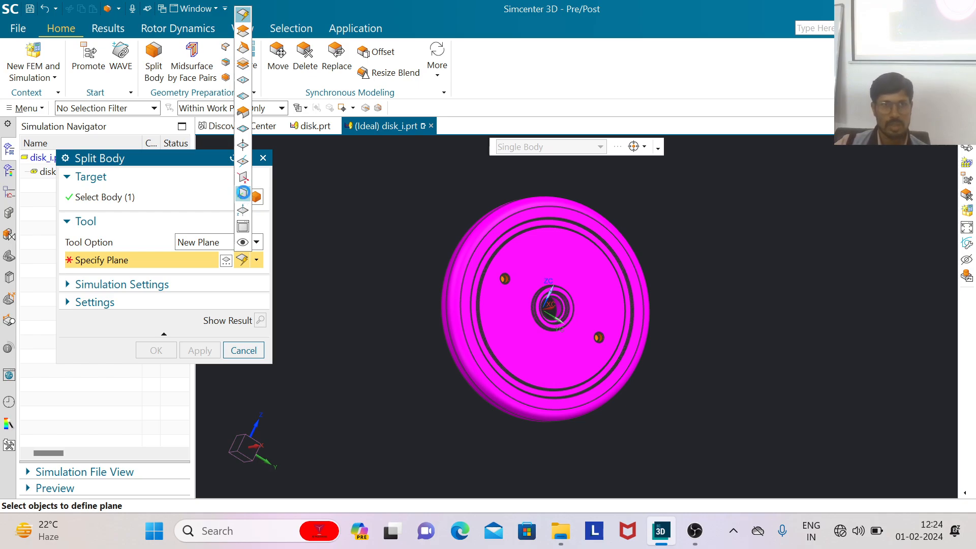
{"action": "left_click", "coordinate": [243, 194]}
{"action": "scroll", "coordinate": [540, 295], "scroll_direction": "up", "scroll_amount": 5}
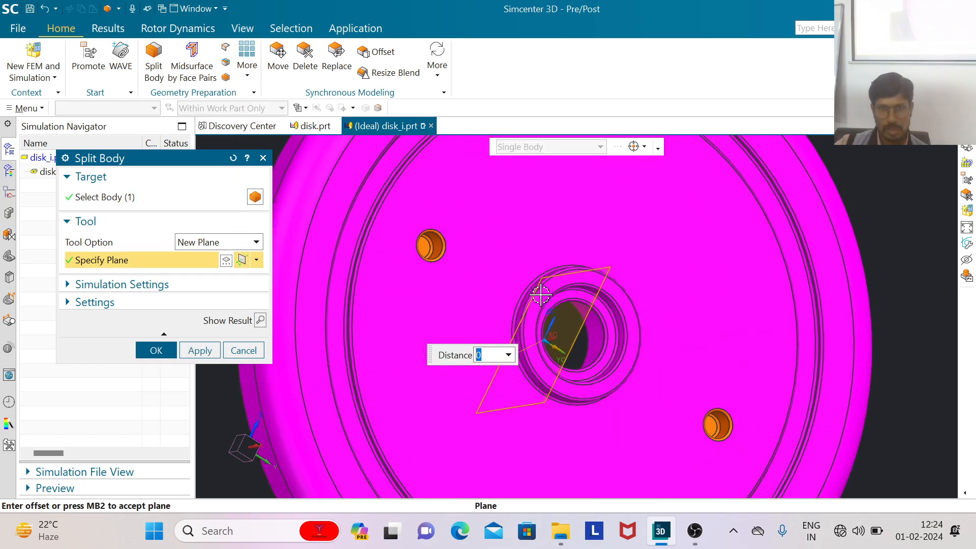
{"action": "scroll", "coordinate": [605, 296], "scroll_direction": "down", "scroll_amount": 5}
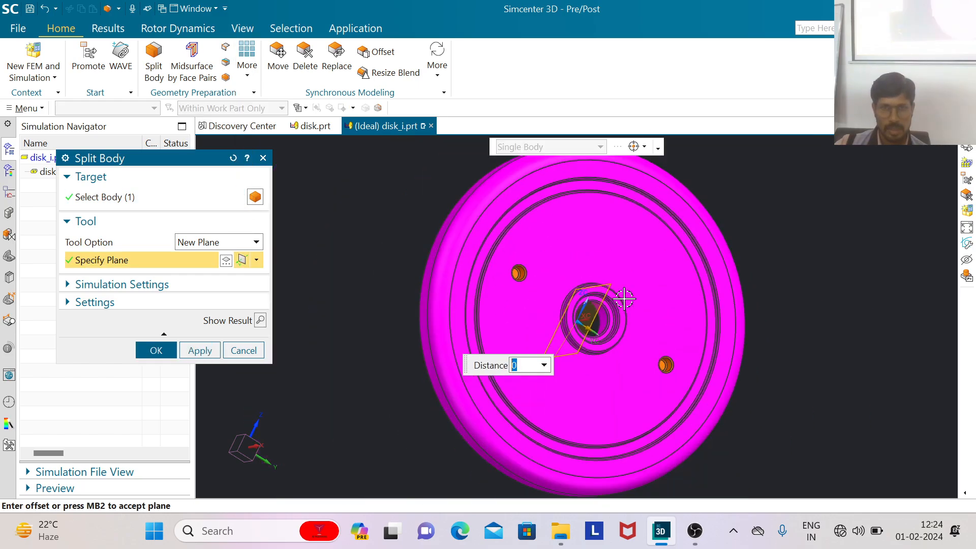
{"action": "mouse_move", "coordinate": [837, 315]}
{"action": "middle_mouse_down"}
{"action": "mouse_move", "coordinate": [856, 274]}
{"action": "mouse_move", "coordinate": [852, 302]}
{"action": "mouse_move", "coordinate": [812, 324]}
{"action": "mouse_move", "coordinate": [830, 320]}
{"action": "mouse_move", "coordinate": [823, 312]}
{"action": "middle_mouse_up"}
{"action": "scroll", "coordinate": [560, 287], "scroll_direction": "up", "scroll_amount": 5}
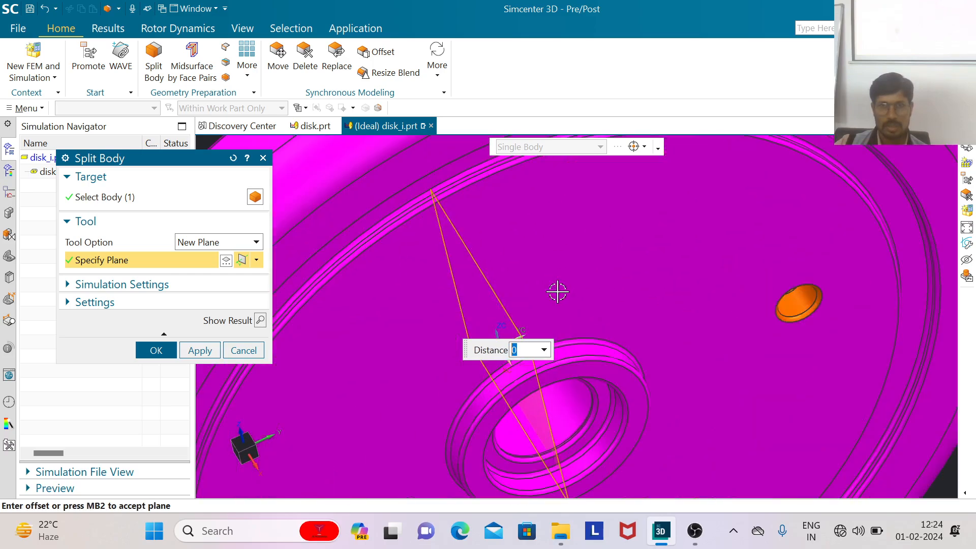
{"action": "scroll", "coordinate": [501, 290], "scroll_direction": "down", "scroll_amount": 4}
{"action": "scroll", "coordinate": [502, 290], "scroll_direction": "down", "scroll_amount": 3}
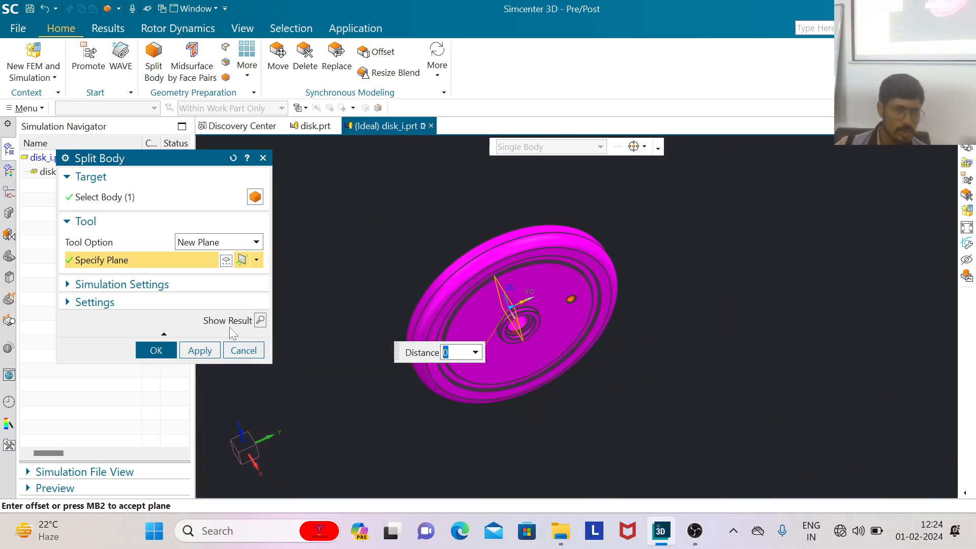
{"action": "left_click", "coordinate": [153, 352]}
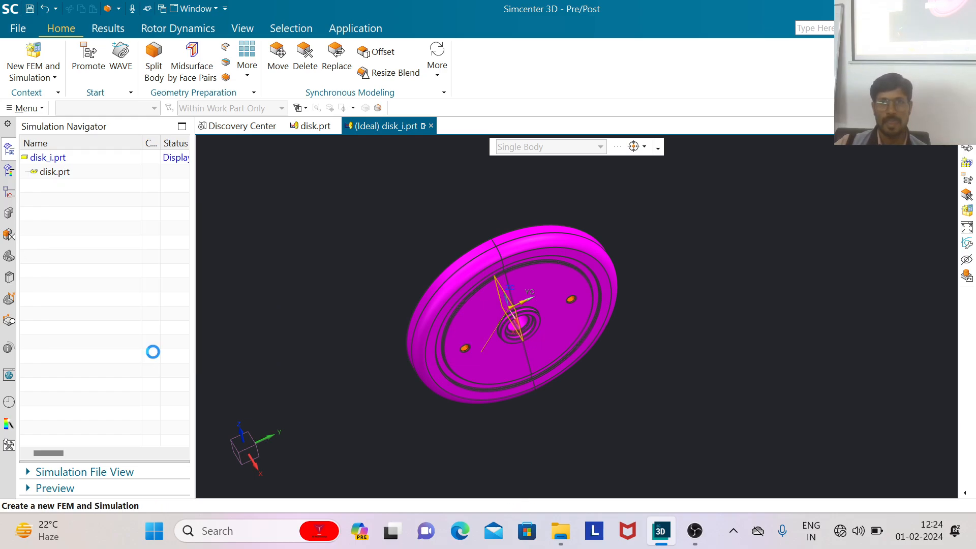
Step: Hide the half of the split disk on the positive YC side with Immediate Hide, leaving the other half displayed
{"action": "scroll", "coordinate": [509, 273], "scroll_direction": "up", "scroll_amount": 1}
{"action": "scroll", "coordinate": [509, 273], "scroll_direction": "up", "scroll_amount": 3}
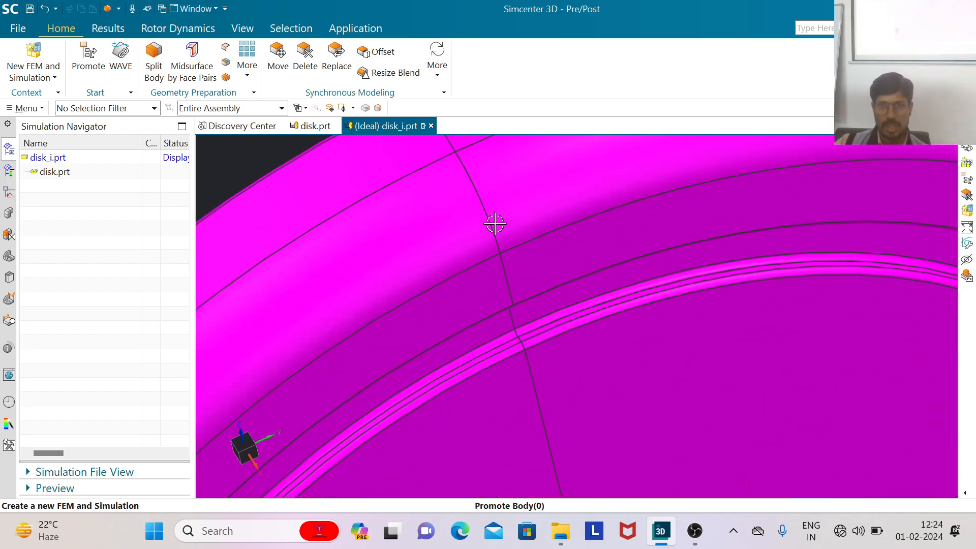
{"action": "scroll", "coordinate": [506, 269], "scroll_direction": "down", "scroll_amount": 4}
{"action": "middle_click_drag", "start_coordinate": [719, 321], "coordinate": [755, 201]}
{"action": "scroll", "coordinate": [509, 305], "scroll_direction": "down", "scroll_amount": 2}
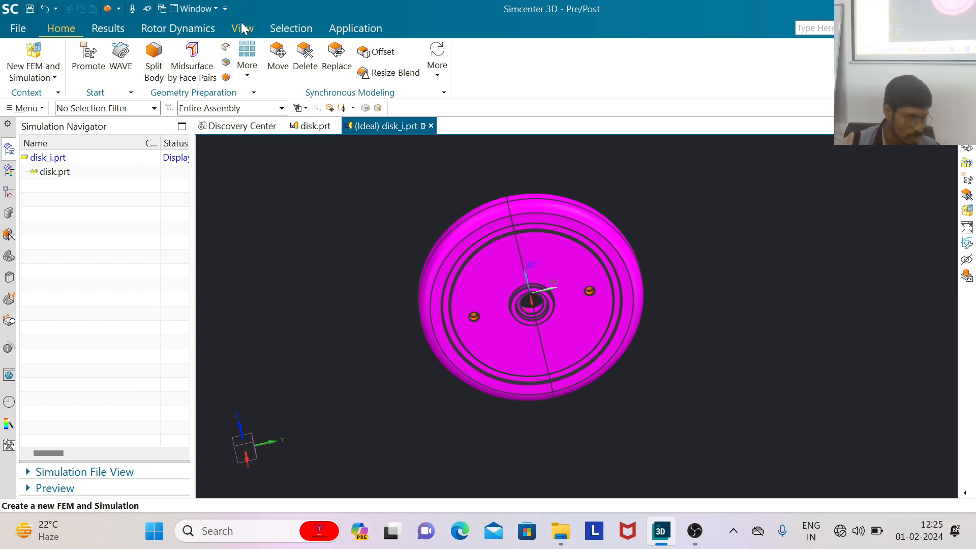
{"action": "left_click", "coordinate": [243, 29]}
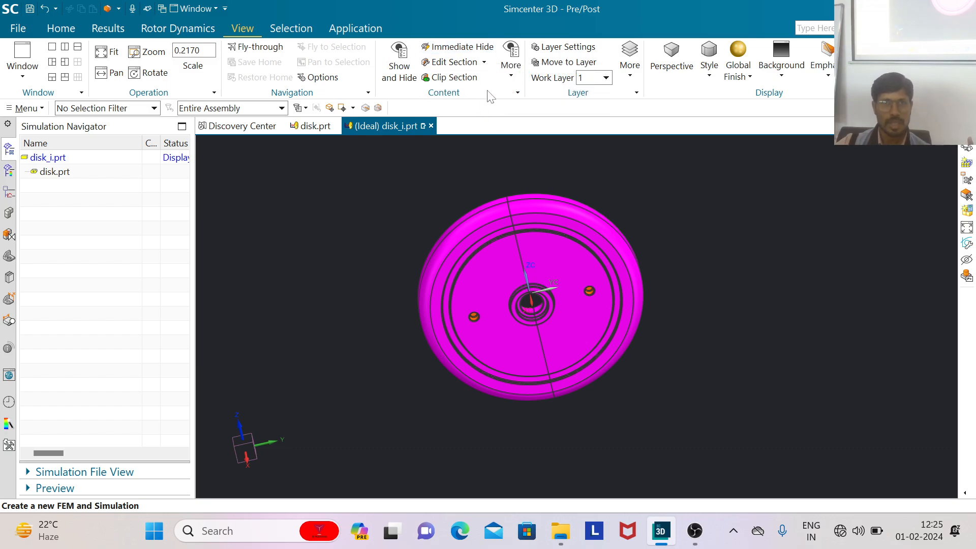
{"action": "left_click", "coordinate": [446, 49]}
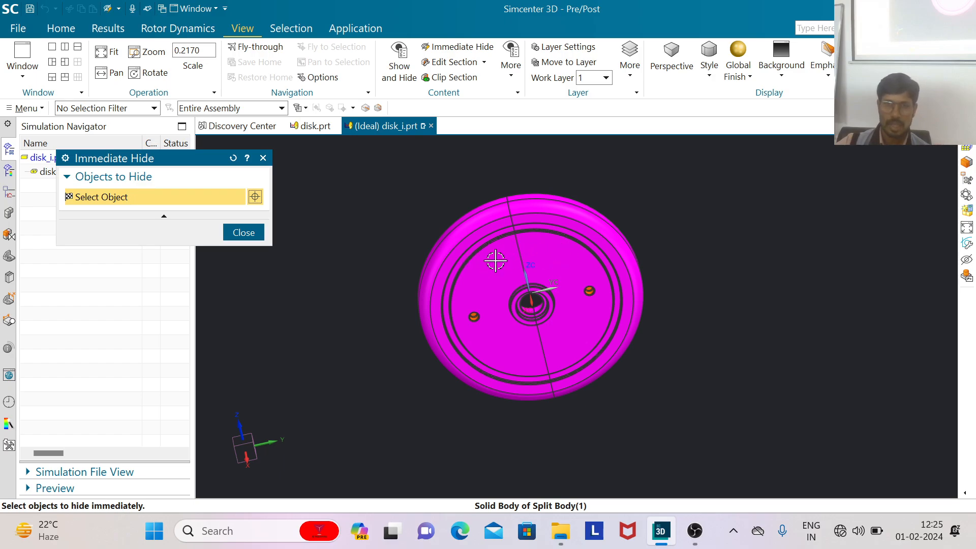
{"action": "left_click", "coordinate": [562, 236]}
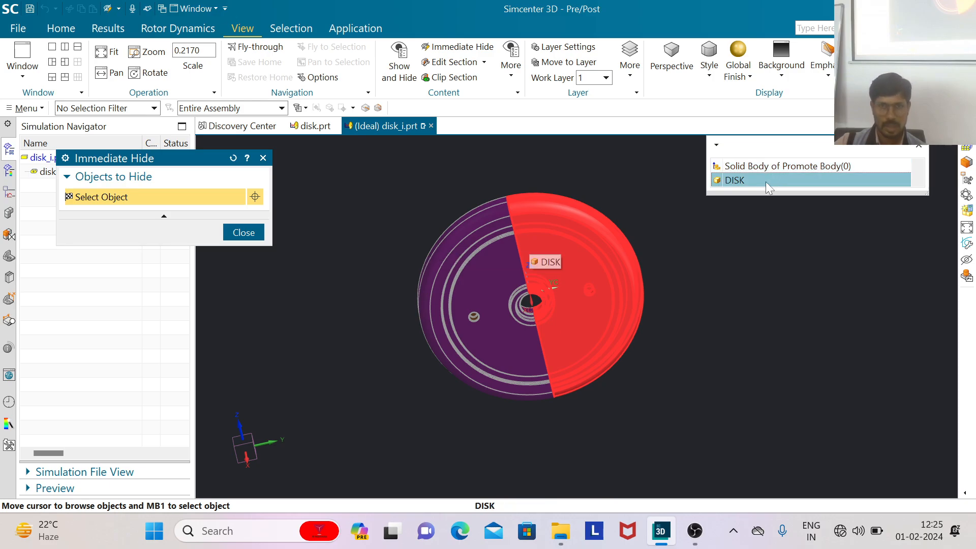
{"action": "left_click", "coordinate": [768, 168]}
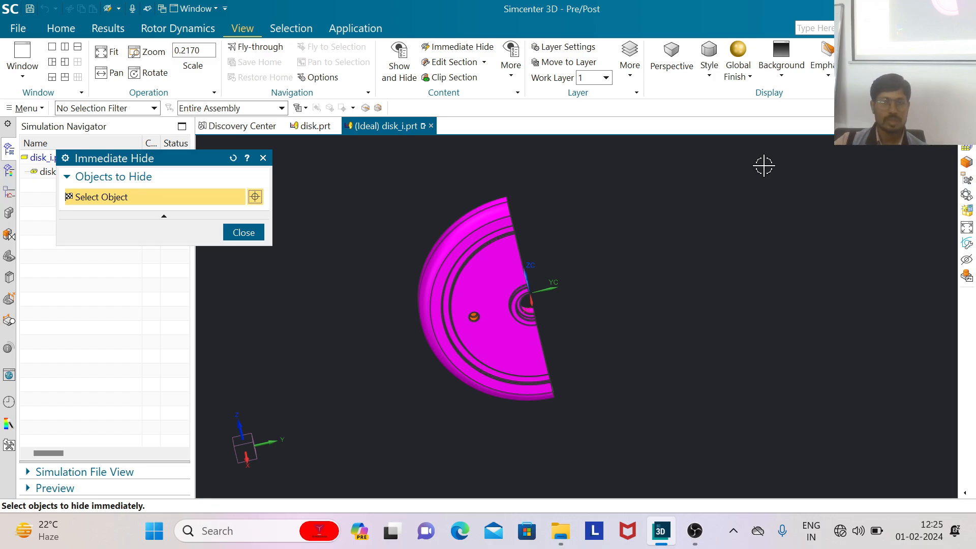
{"action": "middle_click_drag", "start_coordinate": [662, 292], "coordinate": [651, 248]}
{"action": "scroll", "coordinate": [504, 273], "scroll_direction": "up", "scroll_amount": 2}
{"action": "scroll", "coordinate": [515, 275], "scroll_direction": "down", "scroll_amount": 2}
{"action": "scroll", "coordinate": [551, 235], "scroll_direction": "up", "scroll_amount": 1}
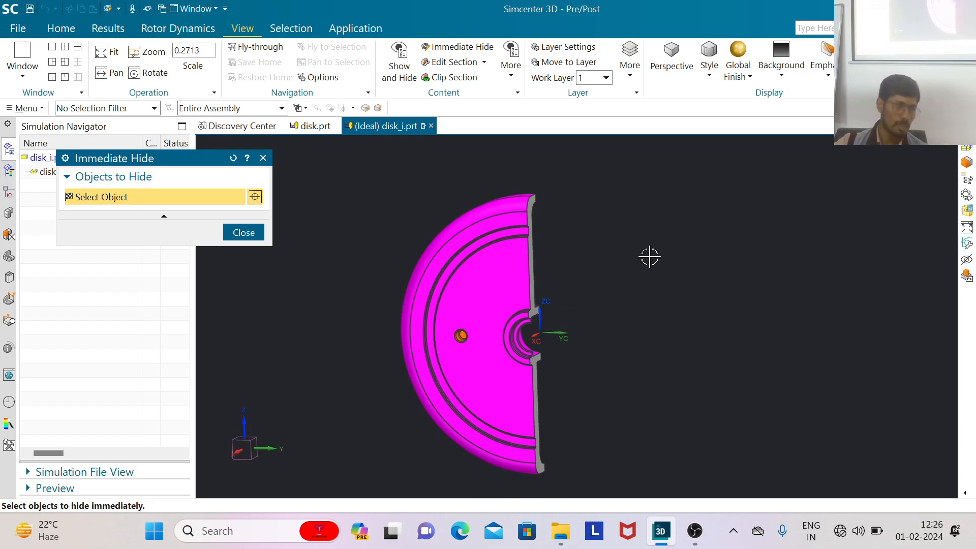
{"action": "scroll", "coordinate": [649, 257], "scroll_direction": "up", "scroll_amount": 1}
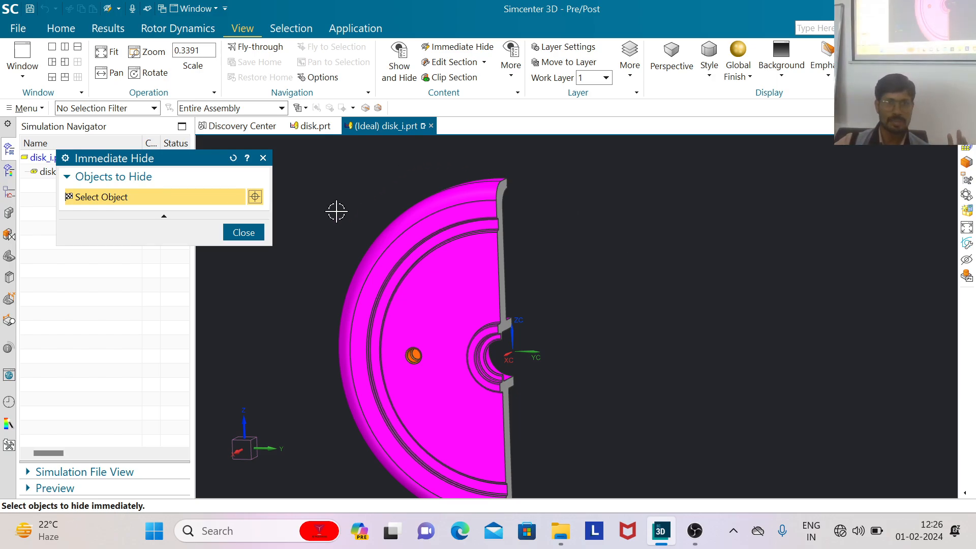
{"action": "left_click", "coordinate": [240, 231]}
{"action": "scroll", "coordinate": [604, 224], "scroll_direction": "down", "scroll_amount": 1}
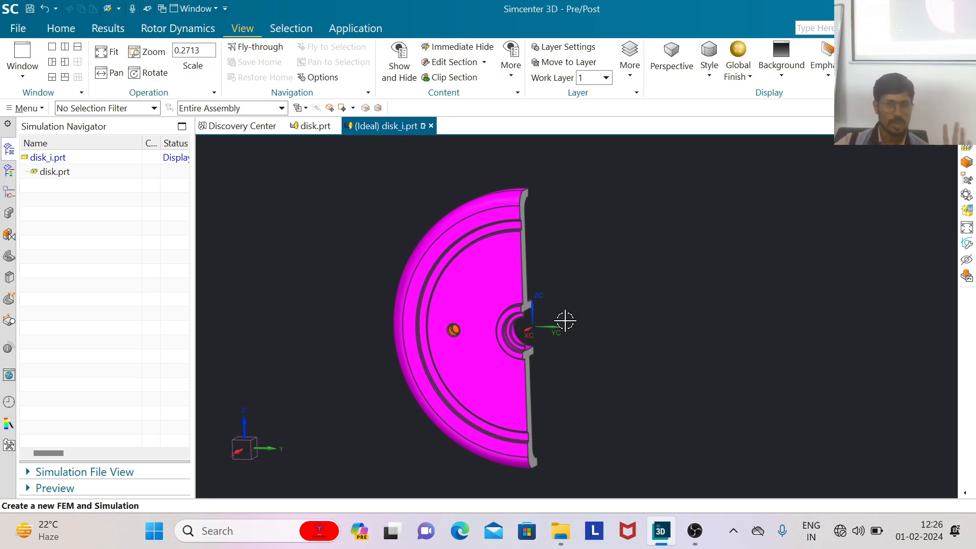
Step: Create a new FEM named disk_i_fem1.fem from the idealized half disk using the Simcenter Nastran template and Structural analysis type
{"action": "left_click", "coordinate": [366, 30]}
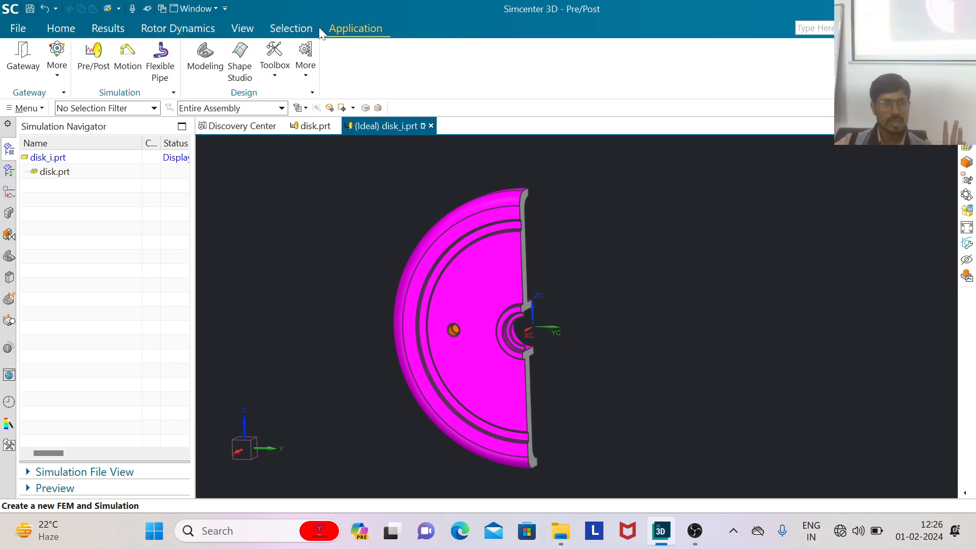
{"action": "left_click", "coordinate": [93, 68]}
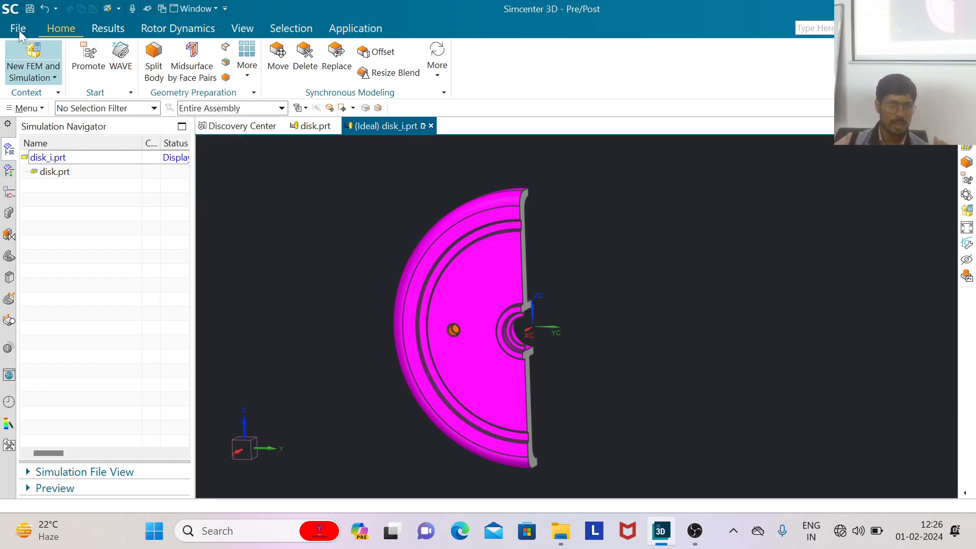
{"action": "left_click", "coordinate": [57, 83]}
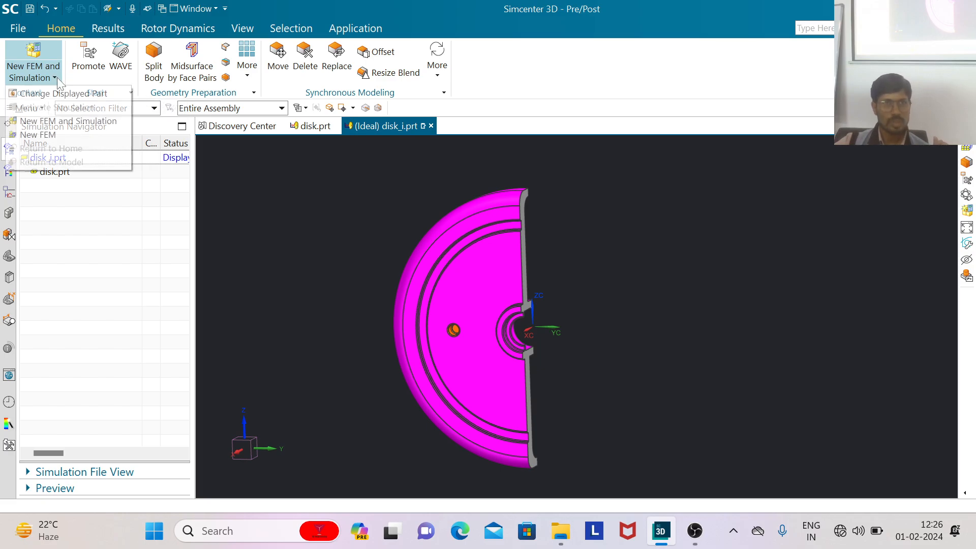
{"action": "left_click", "coordinate": [52, 133]}
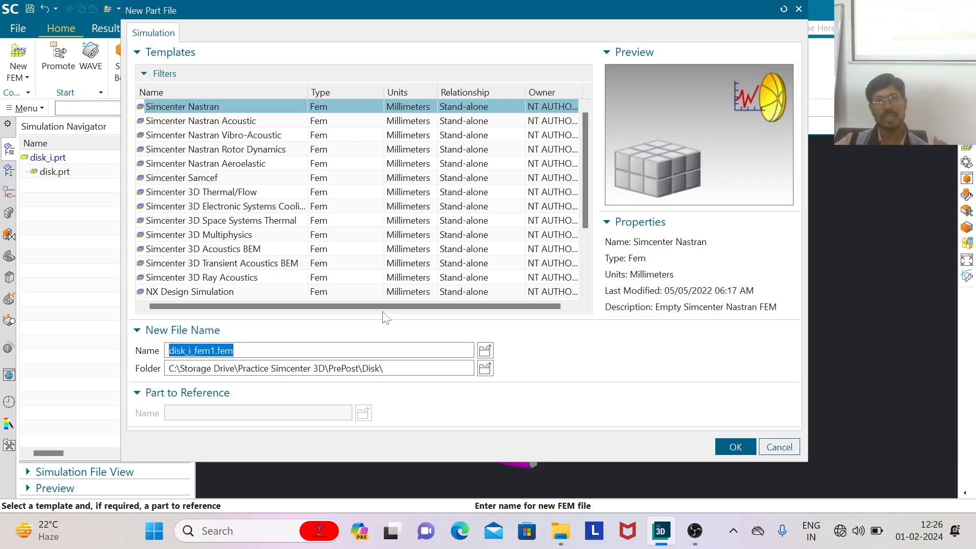
{"action": "left_click", "coordinate": [727, 445]}
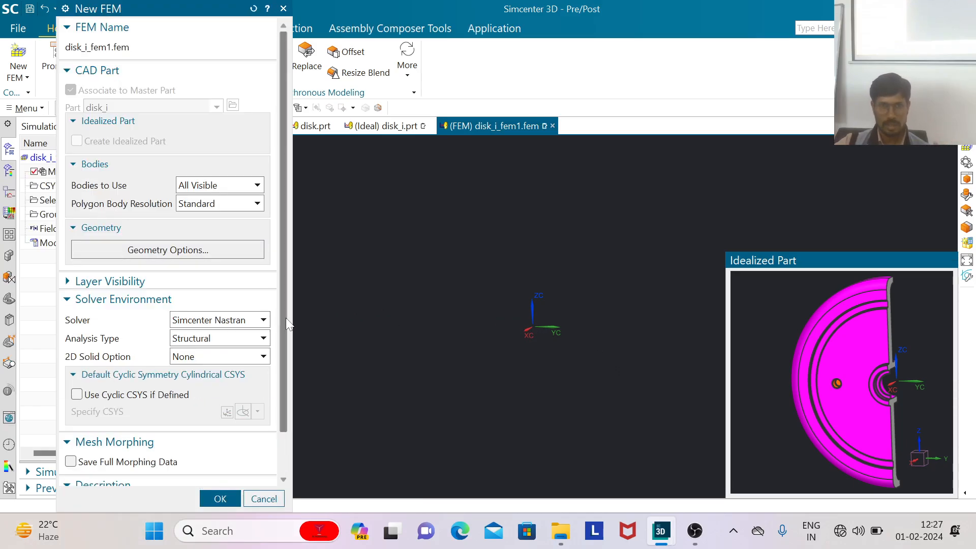
{"action": "left_click_drag", "start_coordinate": [285, 315], "coordinate": [293, 408]}
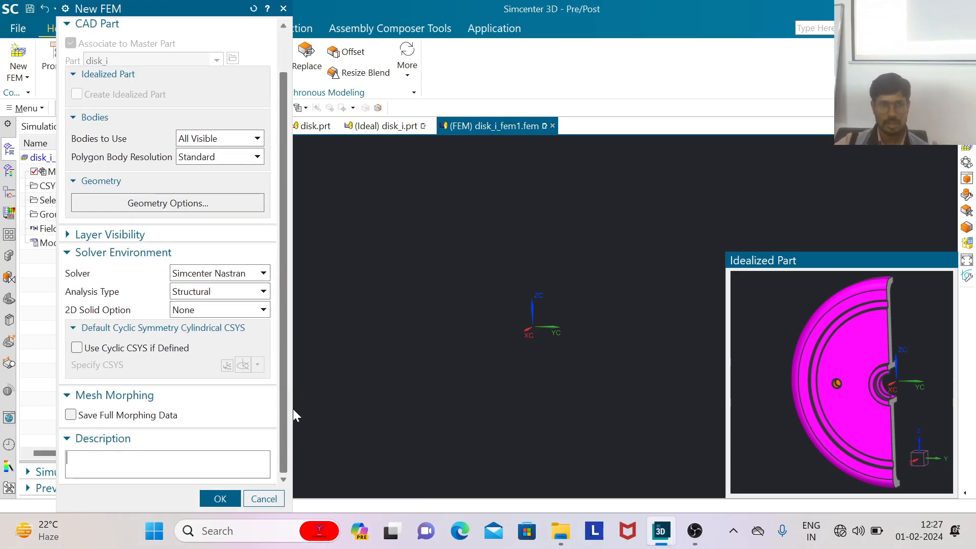
{"action": "left_click", "coordinate": [219, 499]}
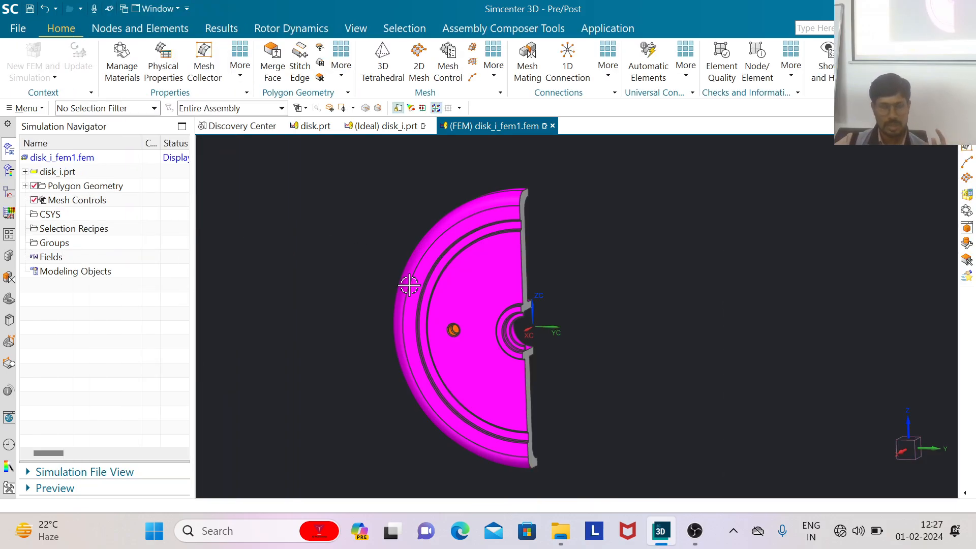
{"action": "scroll", "coordinate": [599, 281], "scroll_direction": "down", "scroll_amount": 1}
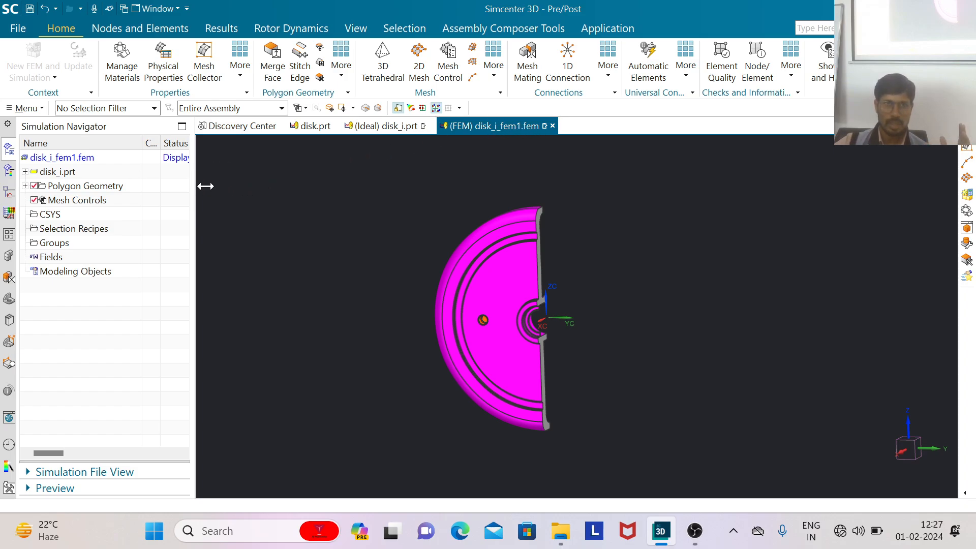
{"action": "left_click_drag", "start_coordinate": [194, 184], "coordinate": [270, 185]}
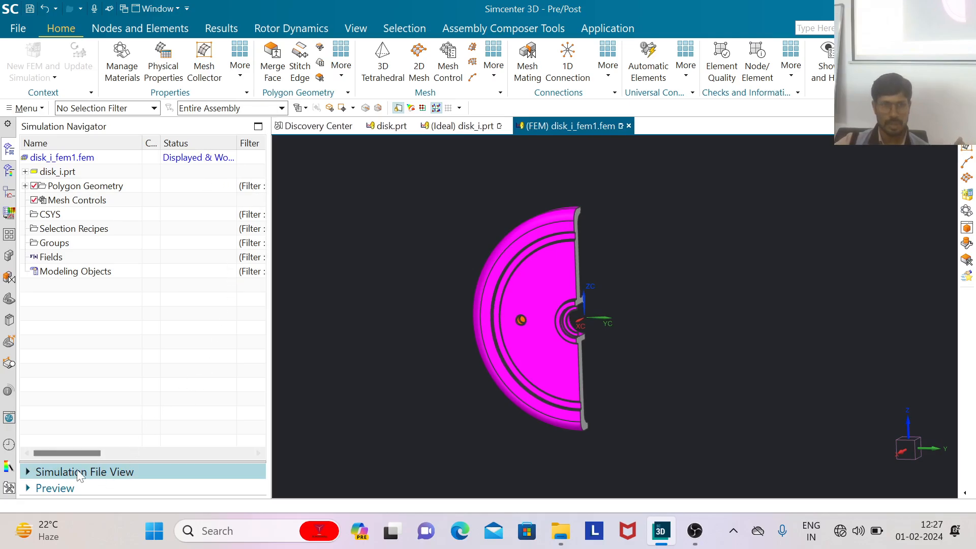
{"action": "left_click_drag", "start_coordinate": [270, 326], "coordinate": [186, 323]}
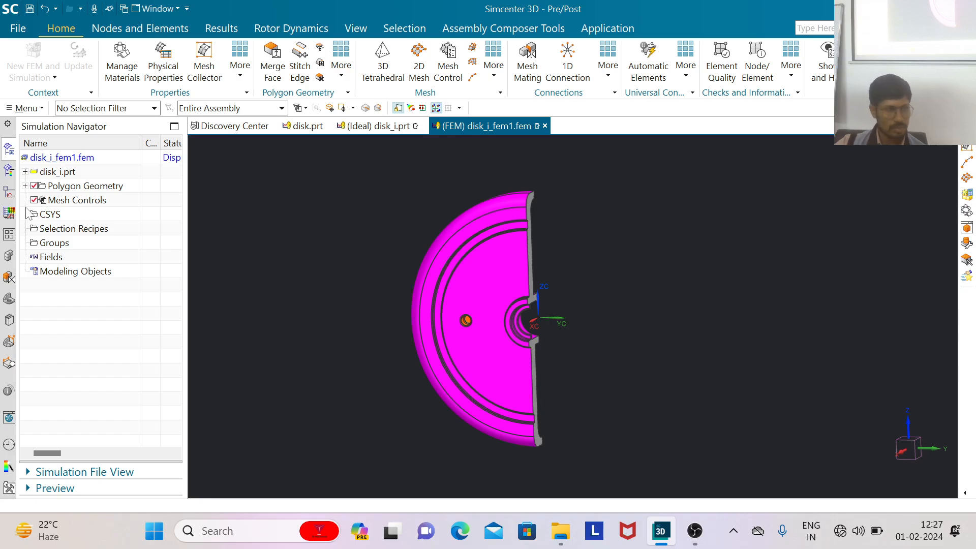
Step: Start a 3D Tetrahedral Mesh on the half disk body with CTETRA(4) as the element type
{"action": "left_click", "coordinate": [373, 64]}
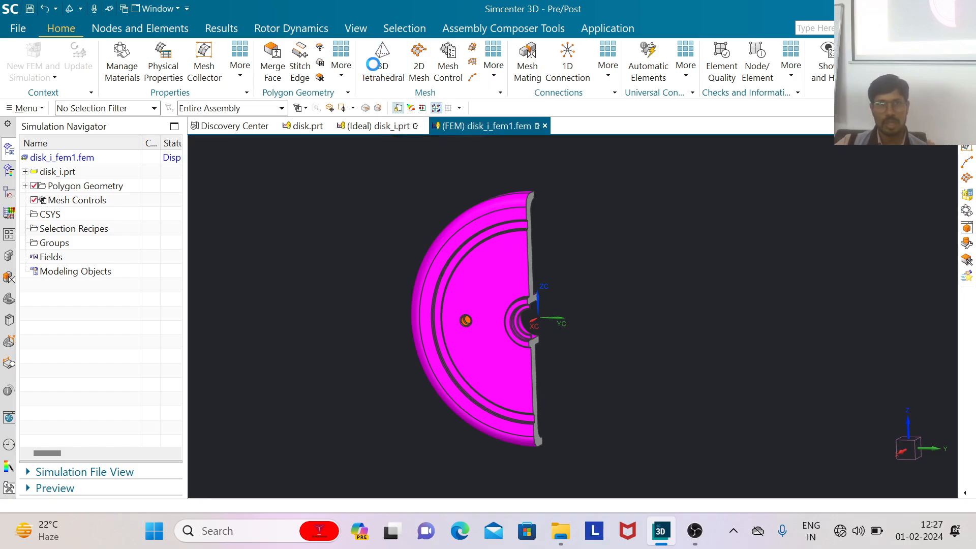
{"action": "left_click_drag", "start_coordinate": [348, 17], "coordinate": [278, 55]}
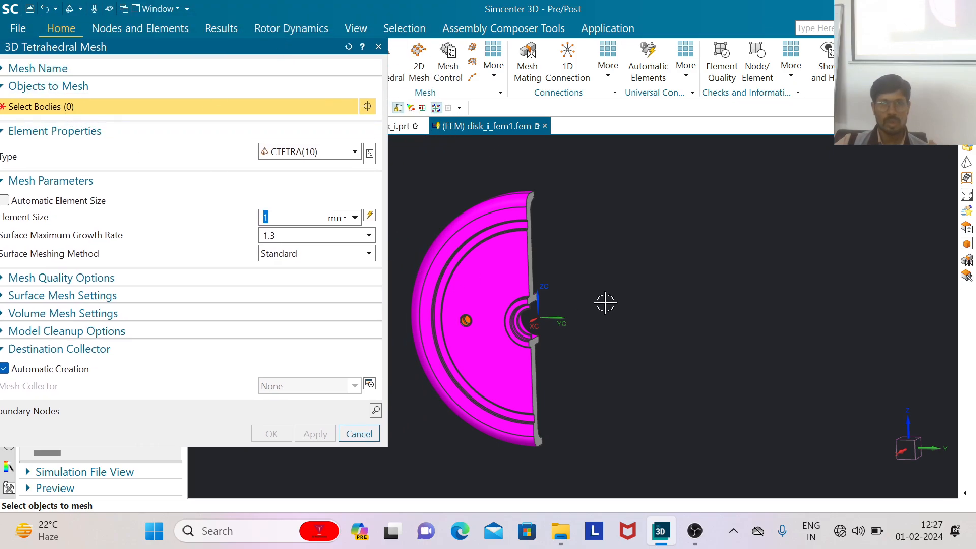
{"action": "scroll", "coordinate": [640, 305], "scroll_direction": "down", "scroll_amount": 2}
{"action": "left_click_drag", "start_coordinate": [436, 183], "coordinate": [638, 451]}
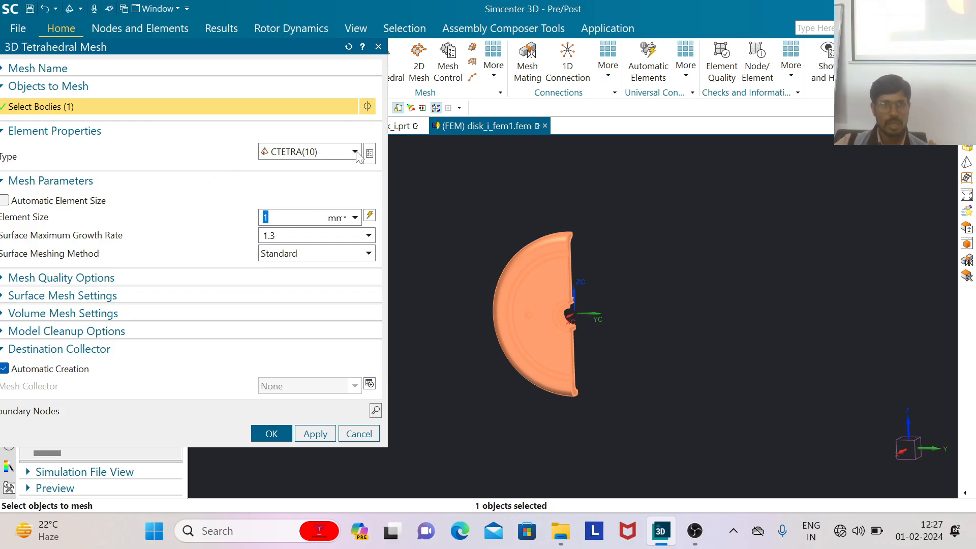
{"action": "left_click_drag", "start_coordinate": [281, 47], "coordinate": [335, 62]}
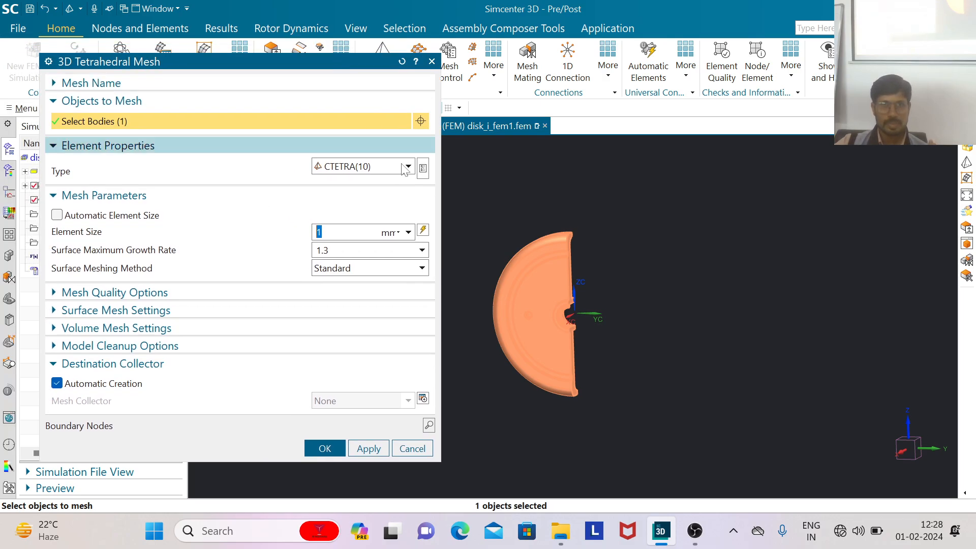
{"action": "left_click", "coordinate": [408, 167]}
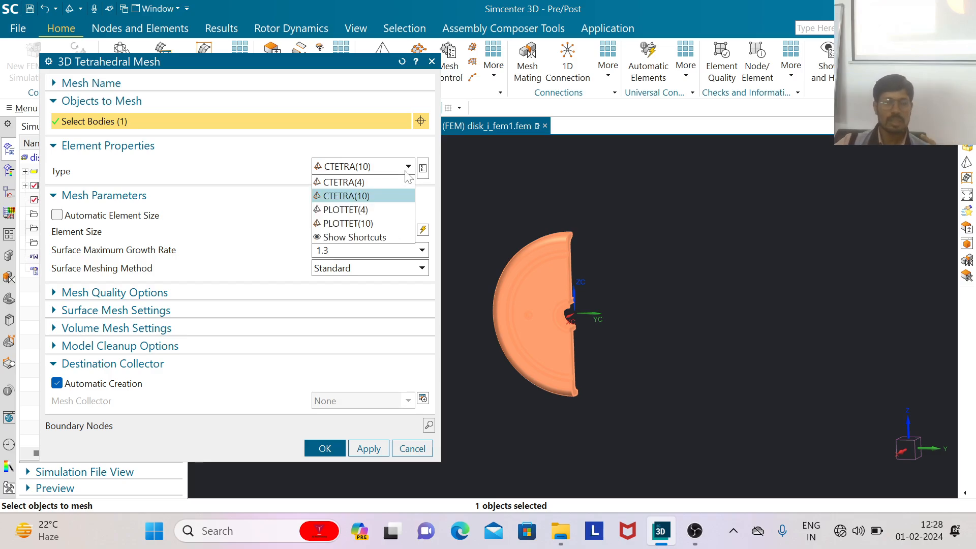
{"action": "left_click", "coordinate": [395, 182]}
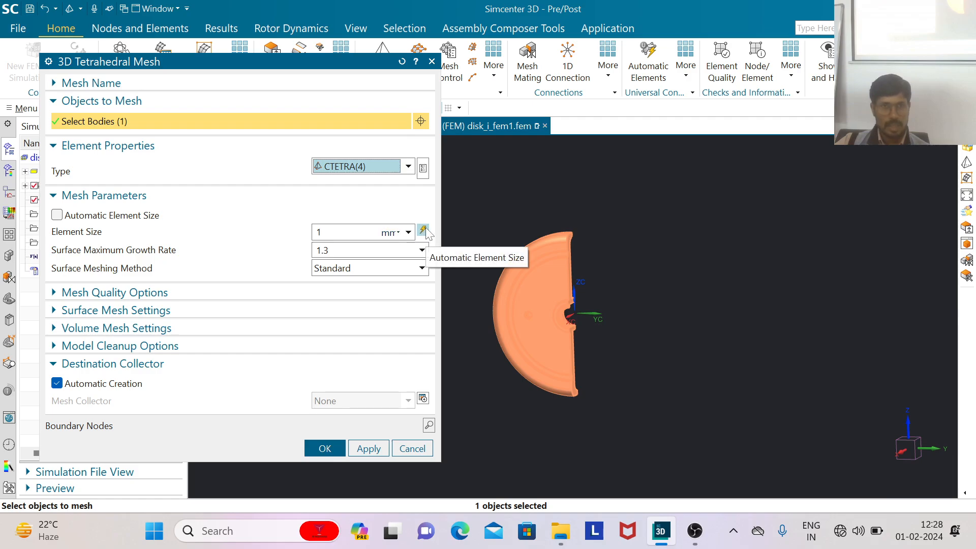
Step: Set the tetrahedral mesh element size to 10 mm and generate the mesh on the half disk
{"action": "scroll", "coordinate": [727, 259], "scroll_direction": "down", "scroll_amount": 3}
{"action": "scroll", "coordinate": [628, 219], "scroll_direction": "up", "scroll_amount": 3}
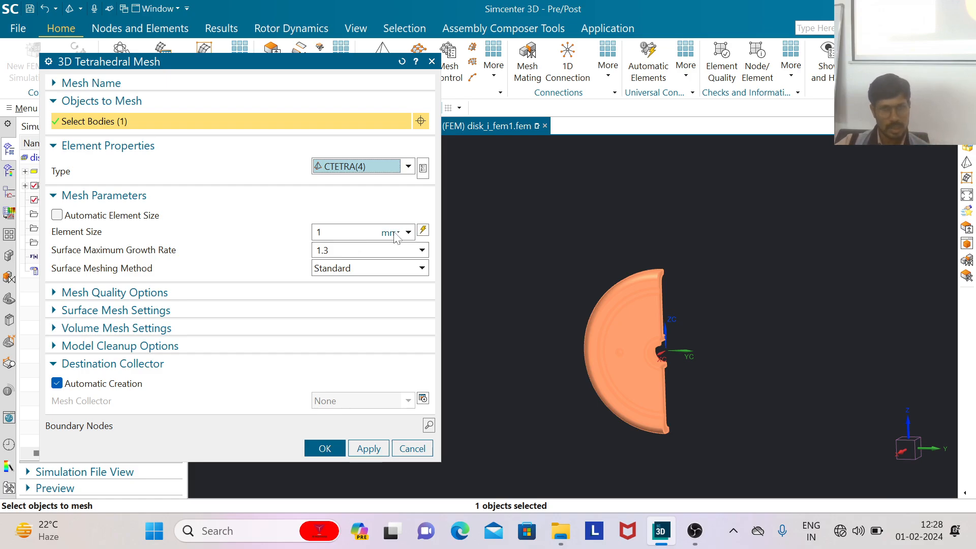
{"action": "left_click", "coordinate": [422, 231]}
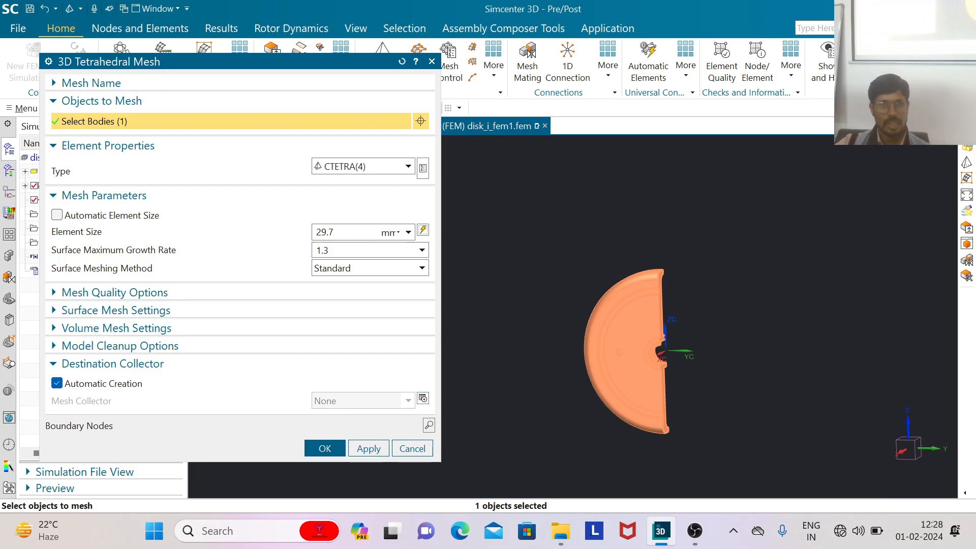
{"action": "double_click", "coordinate": [325, 231]}
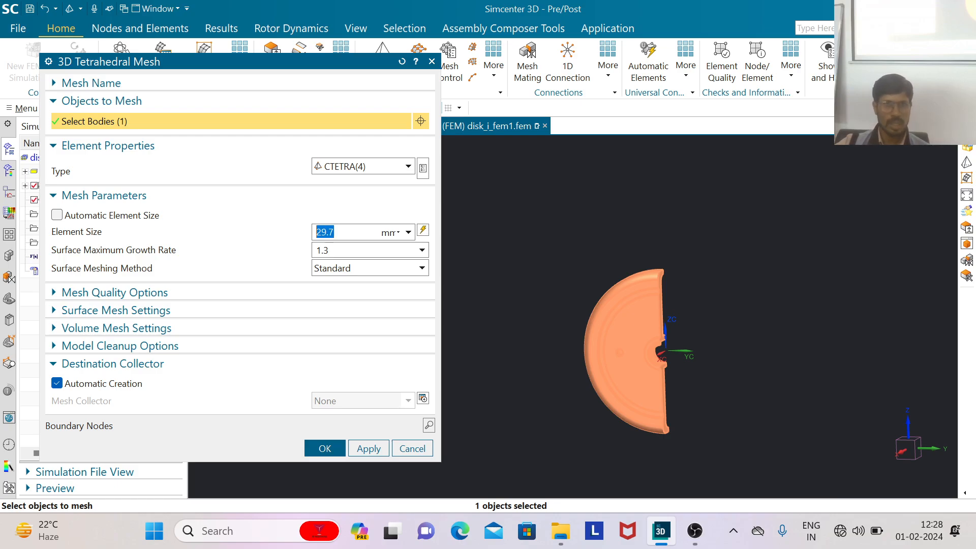
{"action": "type", "text": "10"}
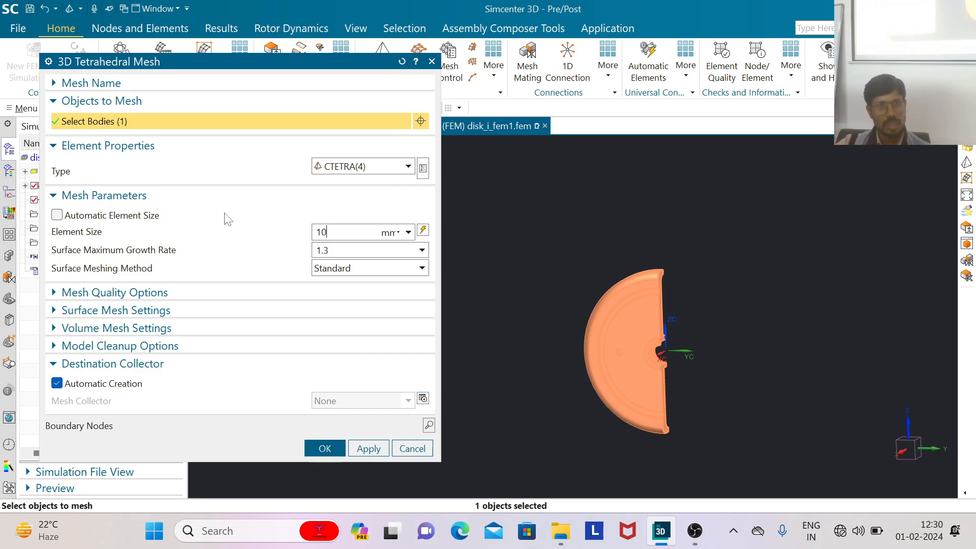
{"action": "left_click_drag", "start_coordinate": [207, 64], "coordinate": [356, 83]}
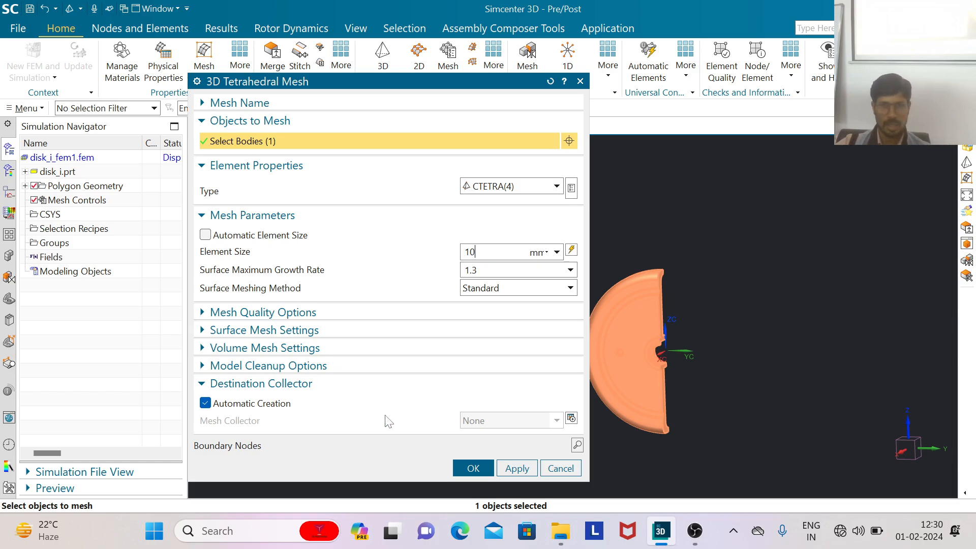
{"action": "left_click", "coordinate": [472, 468]}
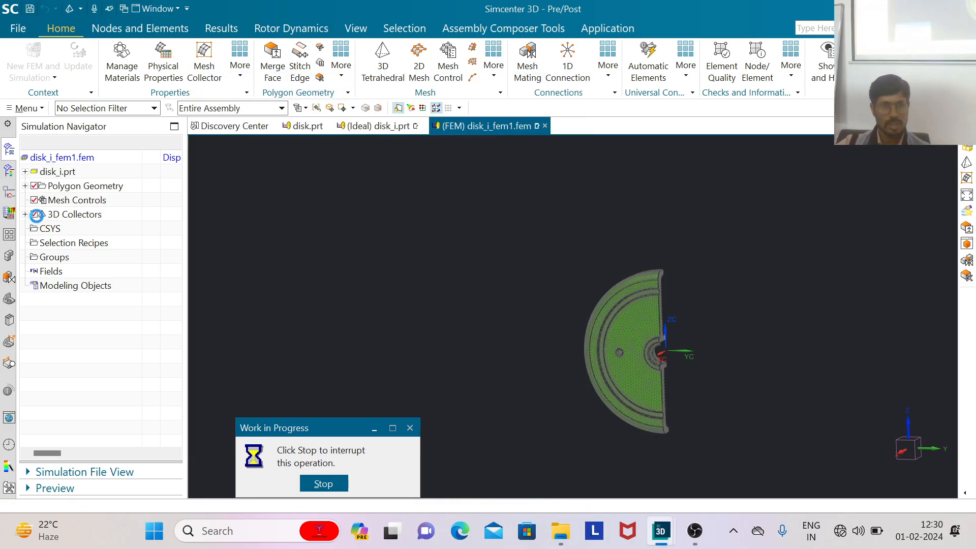
Step: Edit the Solid(1) mesh collector under 3D Collectors and open its PSOLID1 physical property for editing
{"action": "scroll", "coordinate": [620, 331], "scroll_direction": "up", "scroll_amount": 3}
{"action": "scroll", "coordinate": [664, 289], "scroll_direction": "down", "scroll_amount": 3}
{"action": "mouse_move", "coordinate": [664, 290]}
{"action": "middle_mouse_down"}
{"action": "mouse_move", "coordinate": [712, 316]}
{"action": "mouse_move", "coordinate": [664, 298]}
{"action": "mouse_move", "coordinate": [665, 307]}
{"action": "middle_mouse_up"}
{"action": "scroll", "coordinate": [636, 294], "scroll_direction": "up", "scroll_amount": 5}
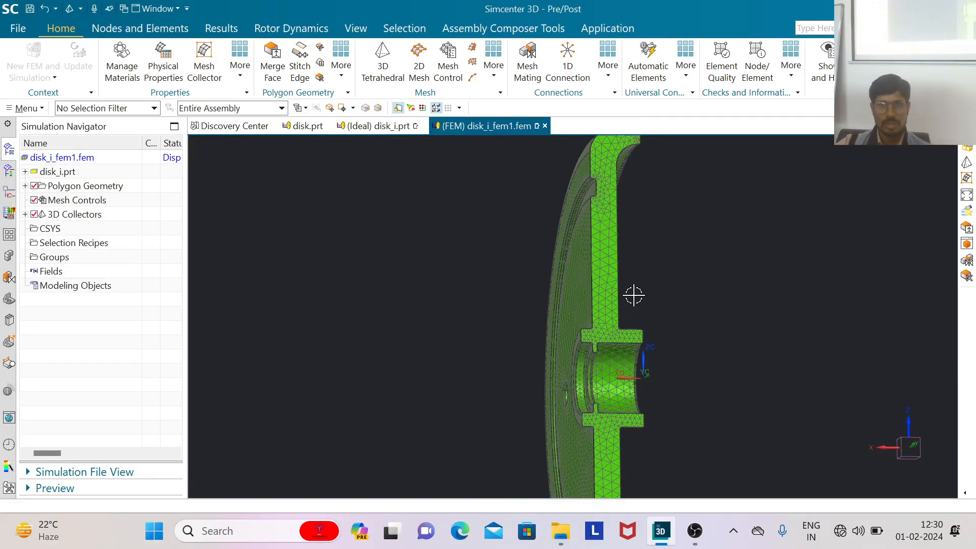
{"action": "left_click", "coordinate": [25, 214]}
{"action": "left_click", "coordinate": [34, 228]}
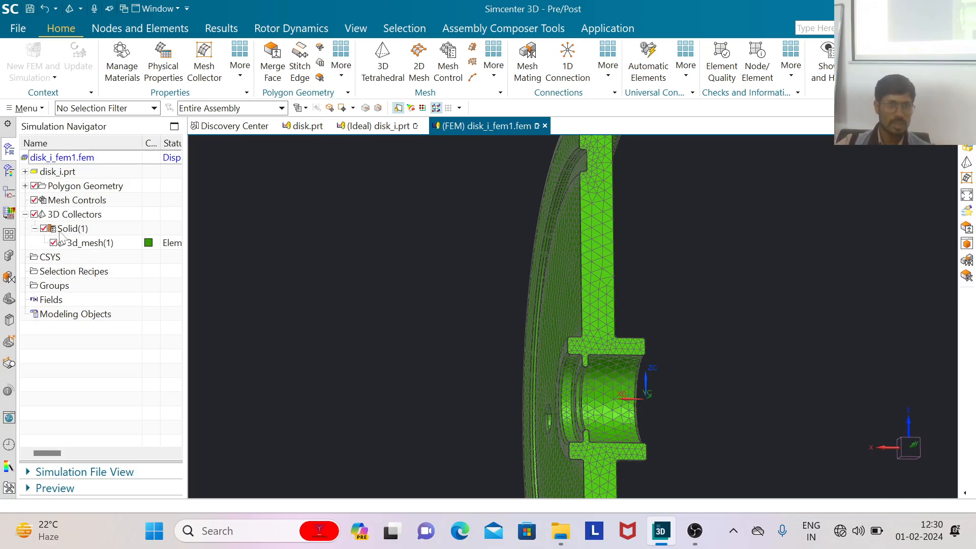
{"action": "left_click", "coordinate": [80, 229]}
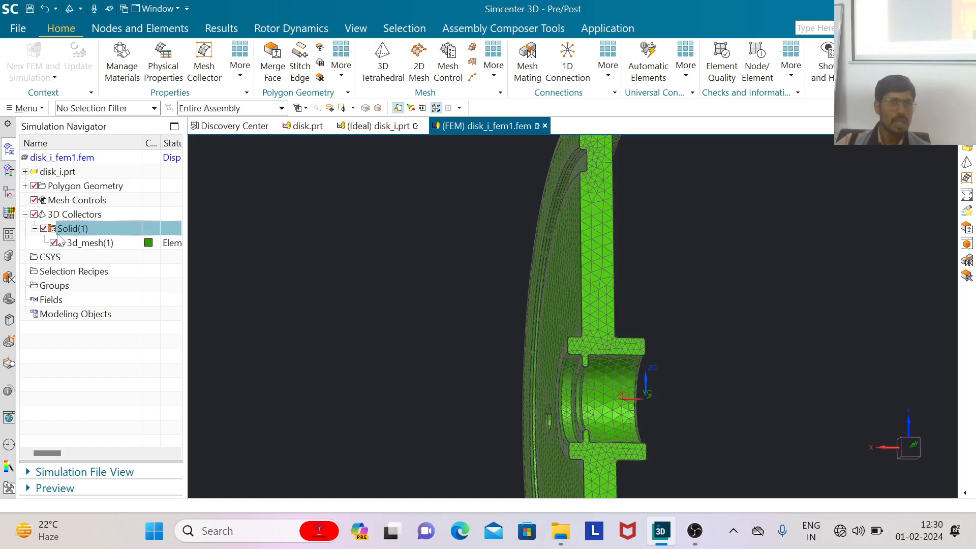
{"action": "right_click", "coordinate": [77, 230]}
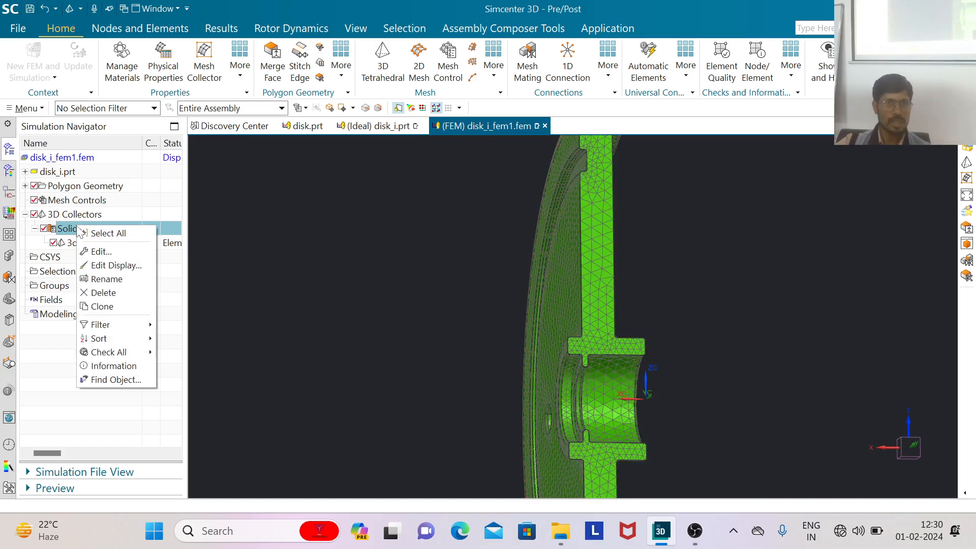
{"action": "left_click", "coordinate": [98, 250]}
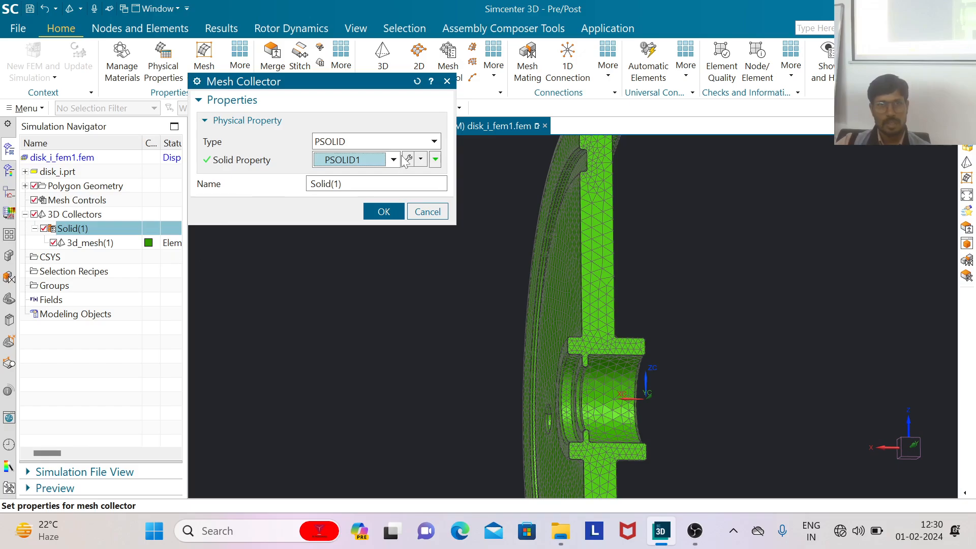
{"action": "left_click", "coordinate": [409, 160]}
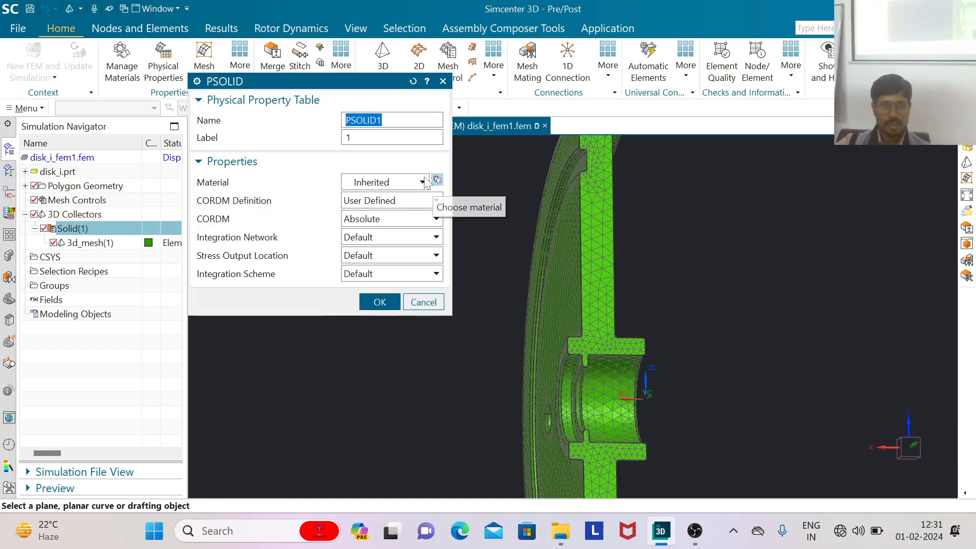
Step: Assign the Aluminum_2014 library material to the PSOLID1 property and accept the Solid(1) mesh collector edits
{"action": "left_click", "coordinate": [423, 183]}
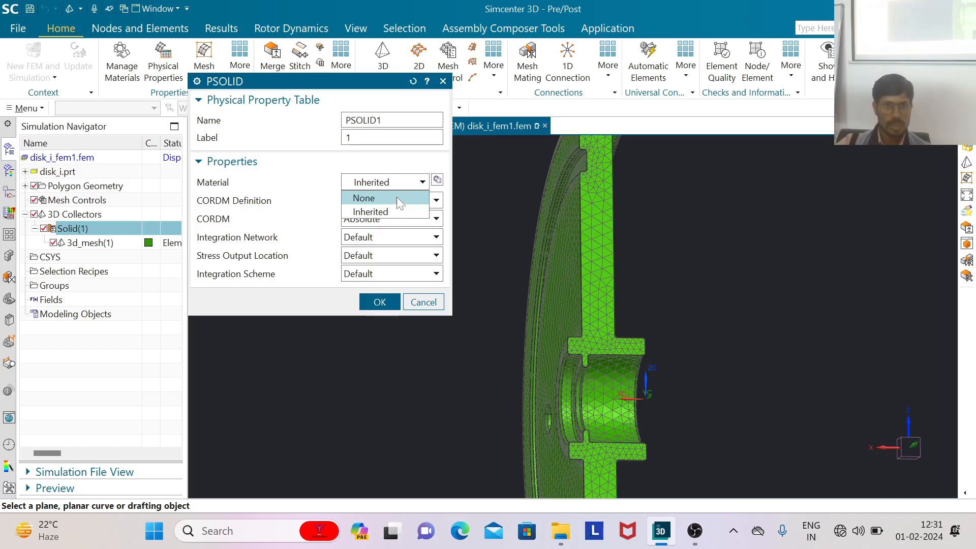
{"action": "left_click", "coordinate": [420, 183]}
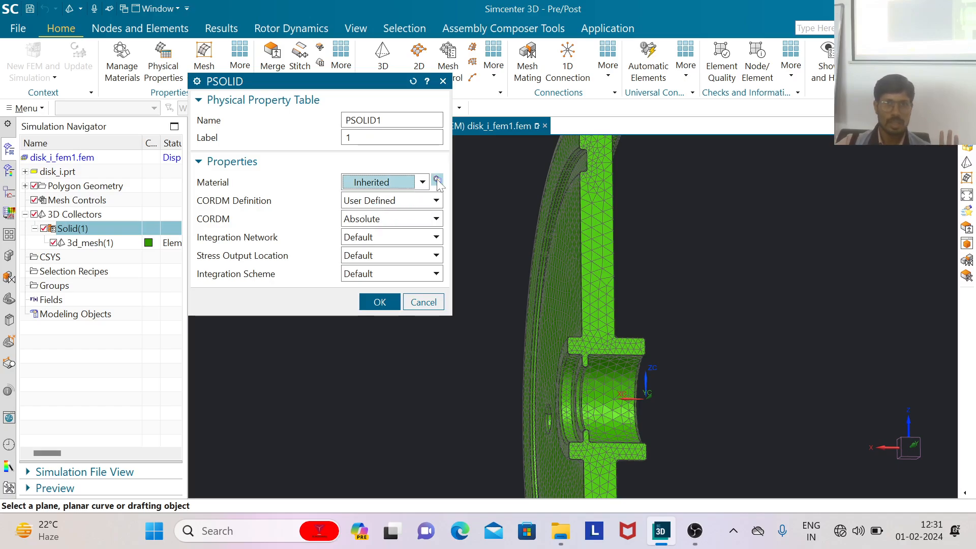
{"action": "left_click", "coordinate": [437, 180]}
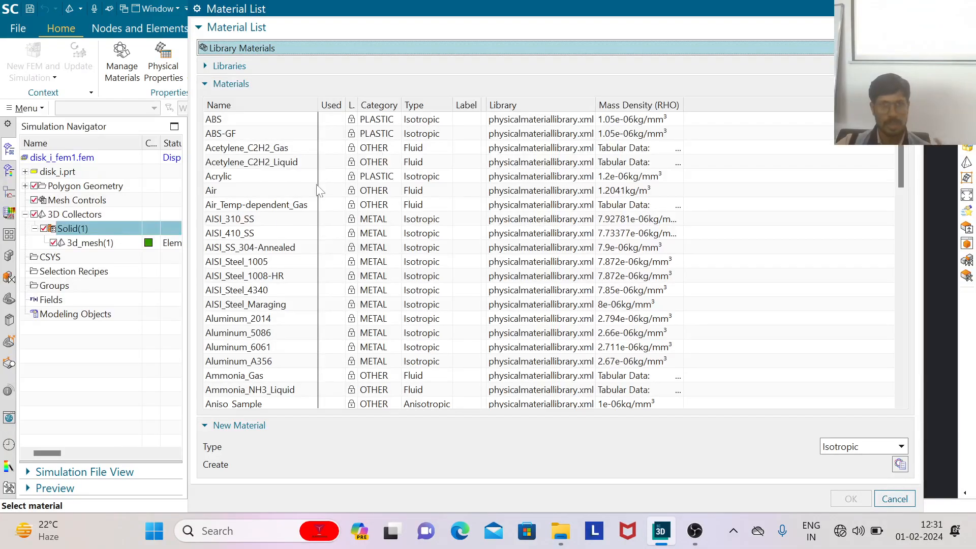
{"action": "scroll", "coordinate": [263, 218], "scroll_direction": "down", "scroll_amount": 13}
{"action": "scroll", "coordinate": [264, 224], "scroll_direction": "down", "scroll_amount": 5}
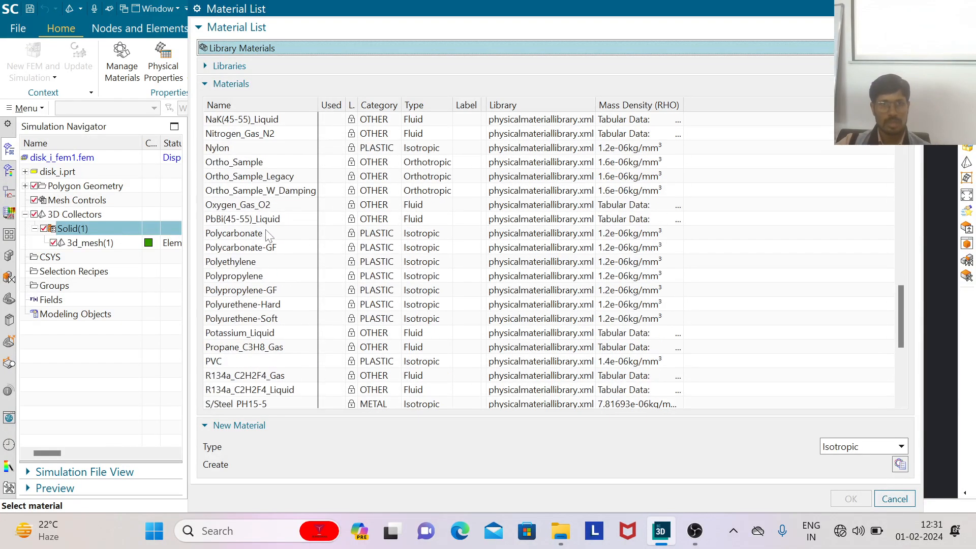
{"action": "scroll", "coordinate": [264, 232], "scroll_direction": "down", "scroll_amount": 4}
{"action": "scroll", "coordinate": [259, 204], "scroll_direction": "up", "scroll_amount": 11}
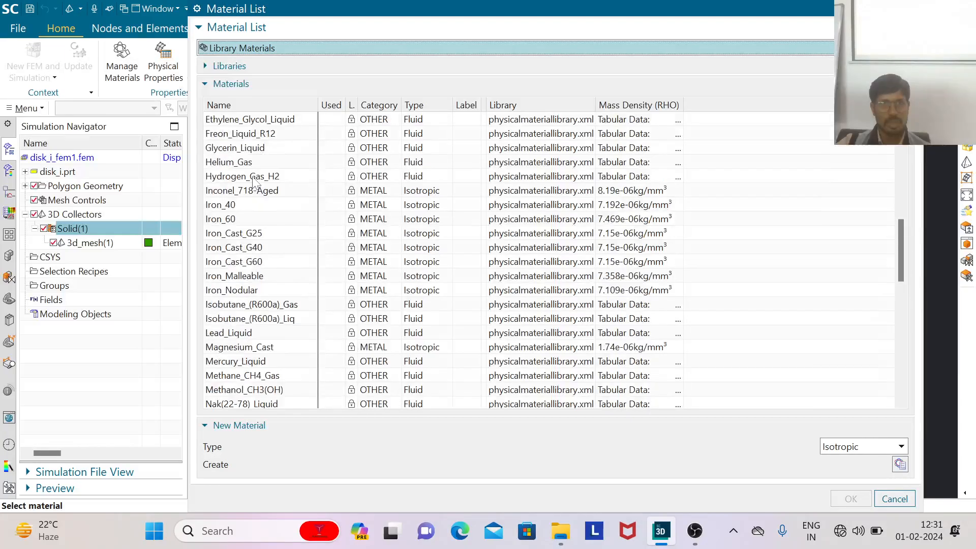
{"action": "scroll", "coordinate": [256, 180], "scroll_direction": "up", "scroll_amount": 9}
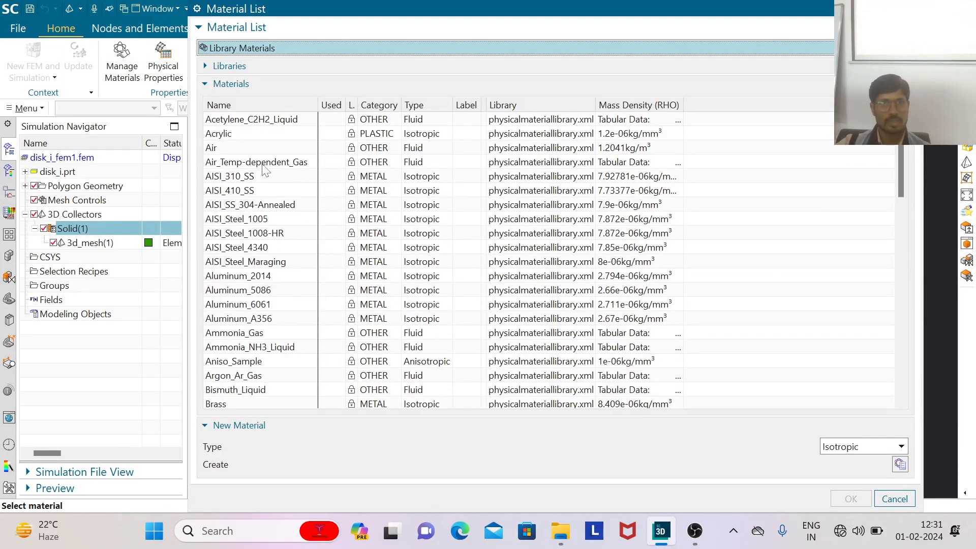
{"action": "scroll", "coordinate": [265, 170], "scroll_direction": "up", "scroll_amount": 1}
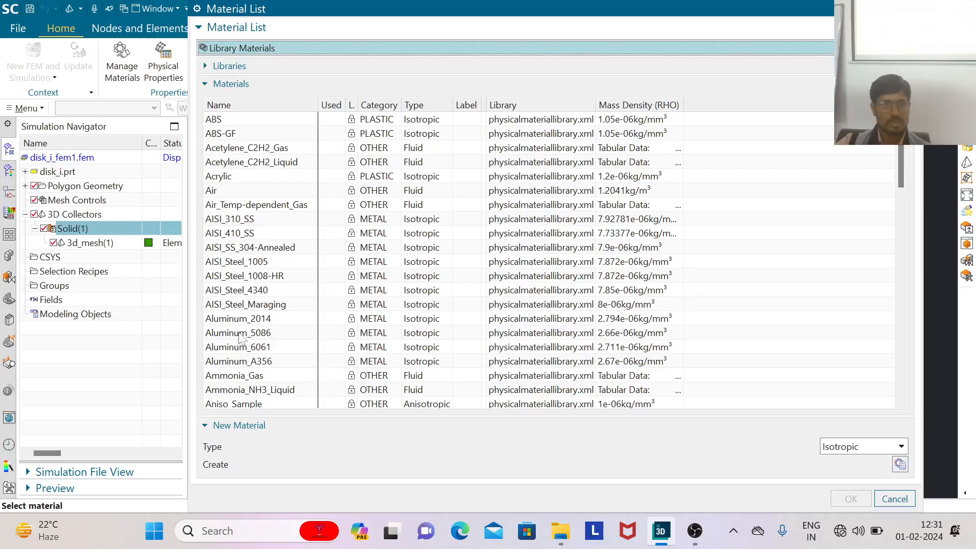
{"action": "left_click", "coordinate": [234, 319]}
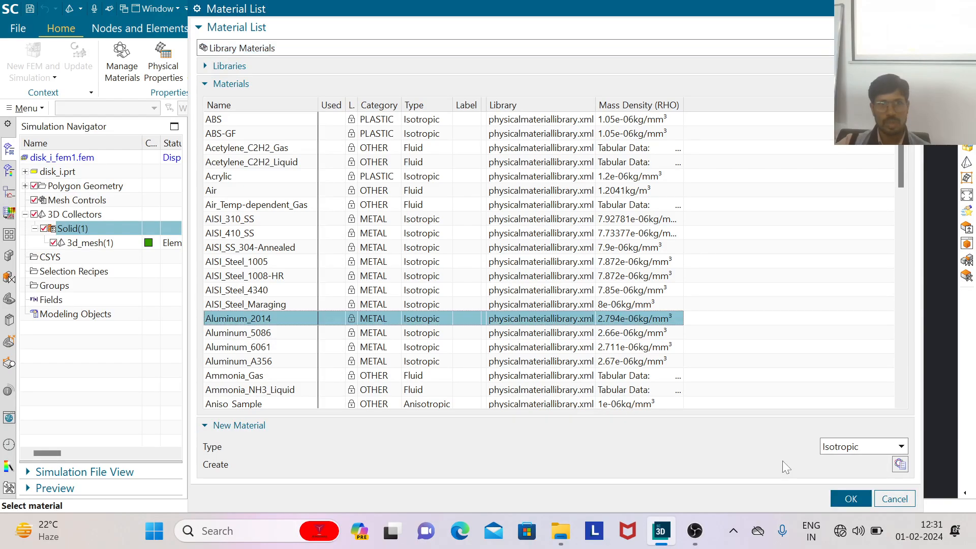
{"action": "left_click", "coordinate": [842, 502]}
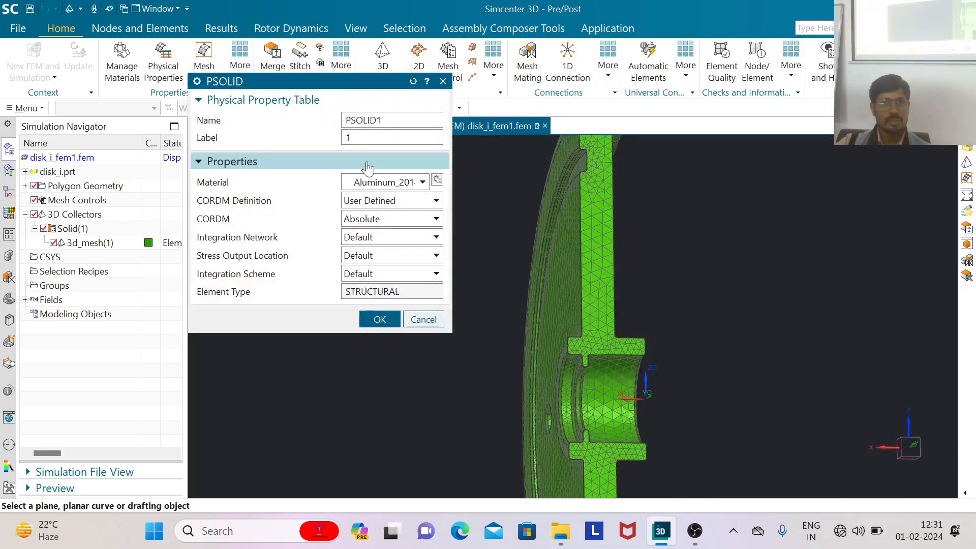
{"action": "left_click", "coordinate": [422, 183]}
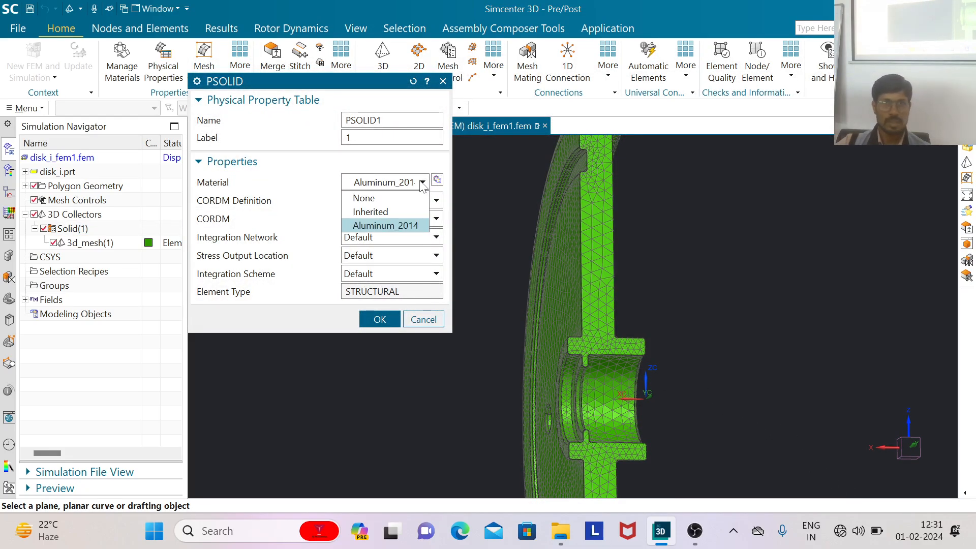
{"action": "left_click", "coordinate": [422, 183]}
{"action": "left_click", "coordinate": [384, 321]}
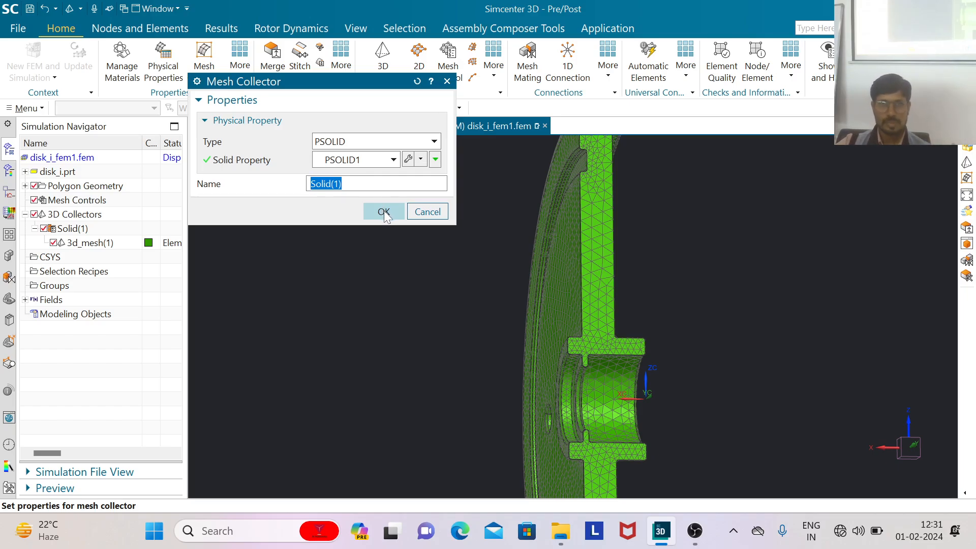
{"action": "left_click", "coordinate": [383, 210]}
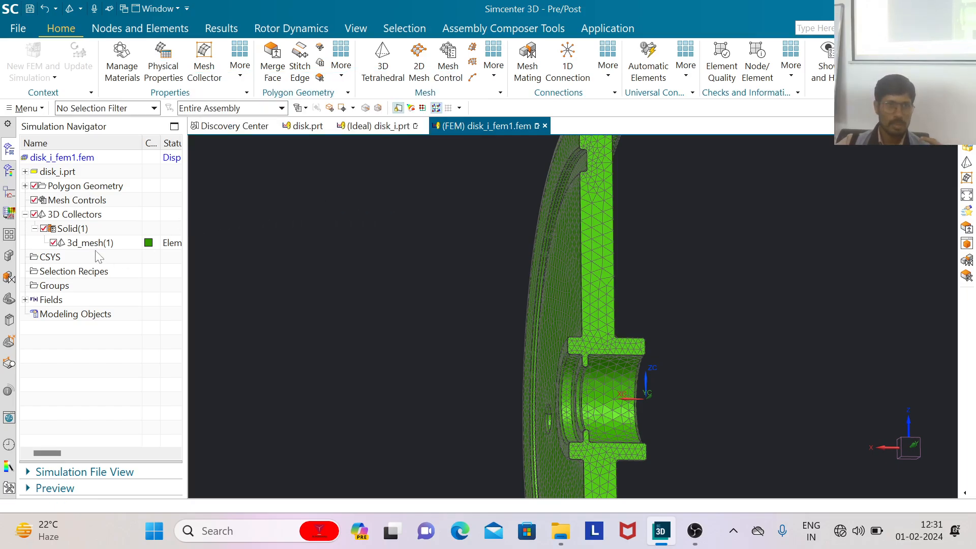
Step: Create a new simulation named disk_i_fem1_sim1.sim from the half disk FEM with the Simcenter Nastran template
{"action": "scroll", "coordinate": [524, 220], "scroll_direction": "down", "scroll_amount": 3}
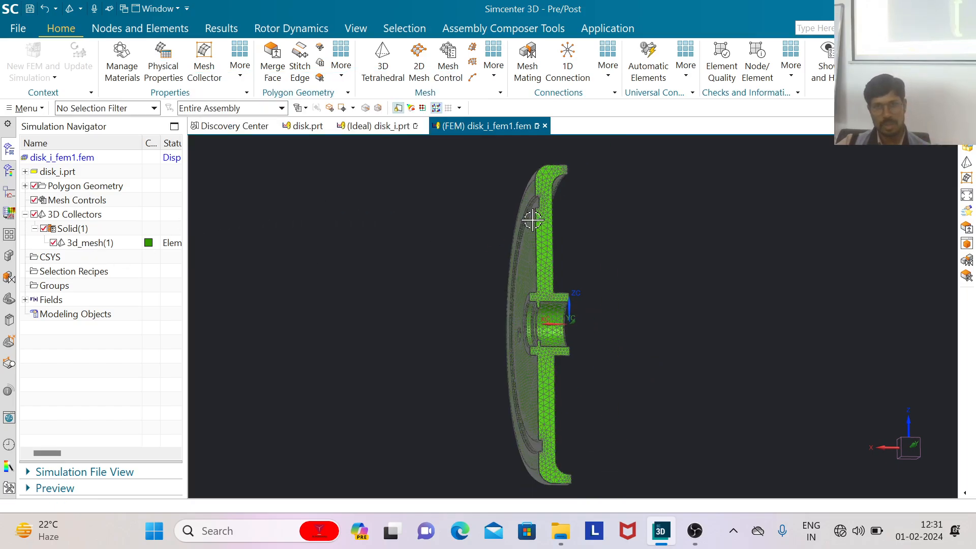
{"action": "middle_click_drag", "start_coordinate": [588, 237], "coordinate": [590, 209]}
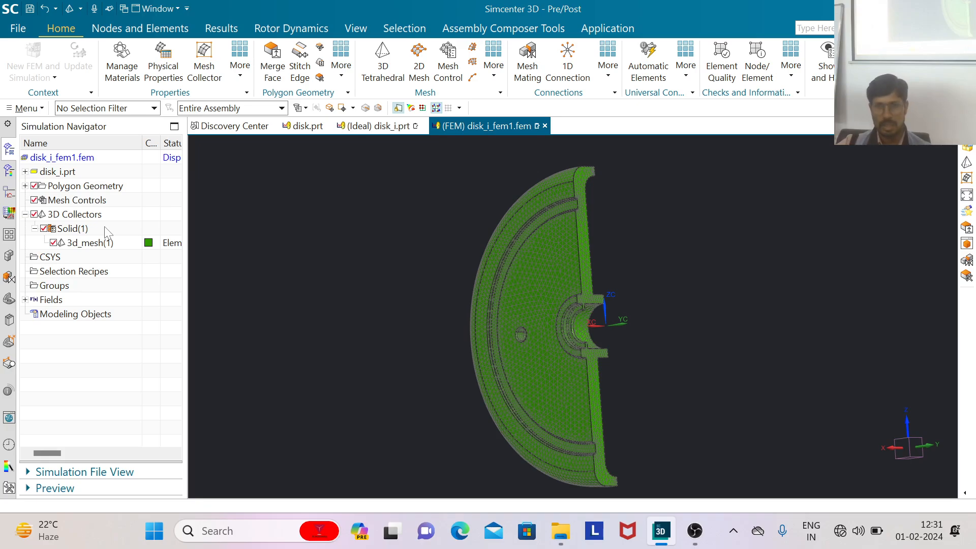
{"action": "middle_click_drag", "start_coordinate": [739, 310], "coordinate": [748, 276]}
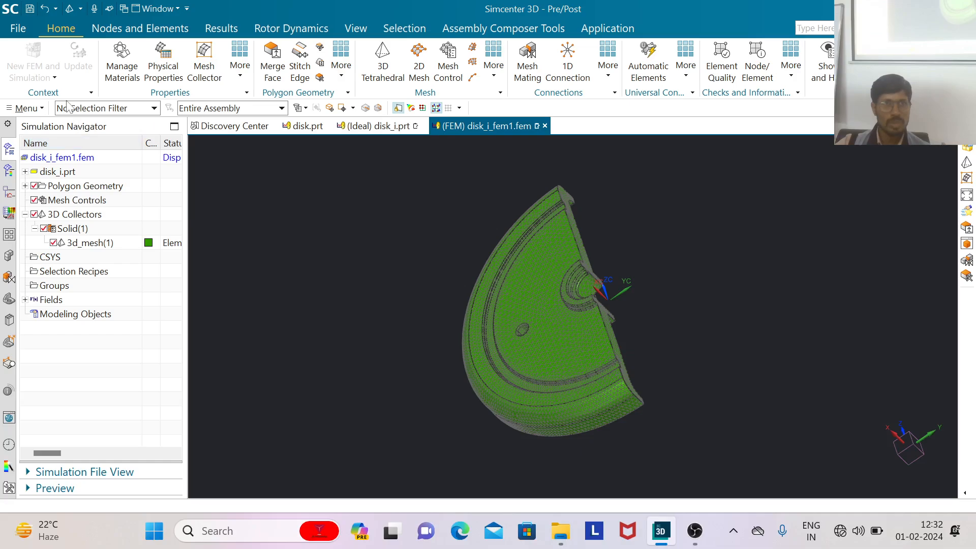
{"action": "left_click", "coordinate": [55, 77]}
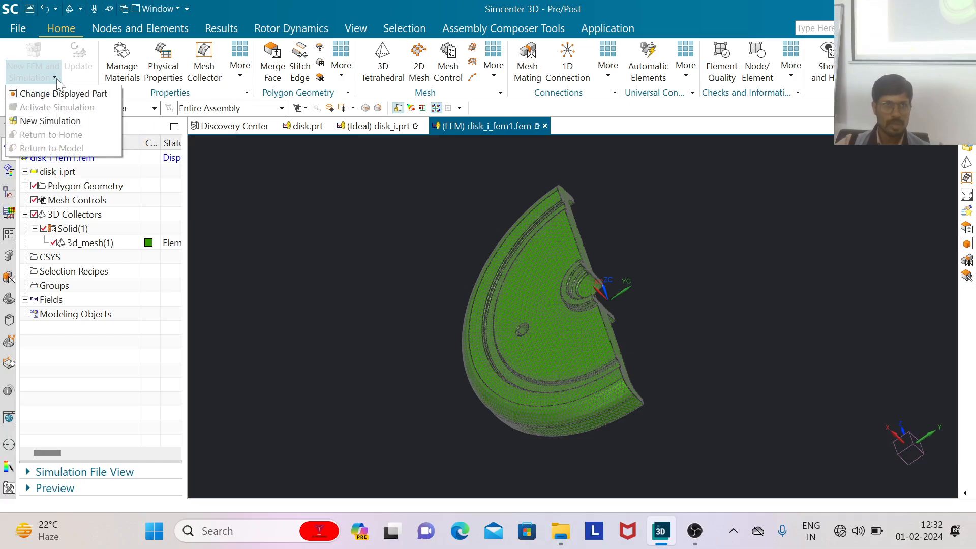
{"action": "left_click", "coordinate": [50, 121]}
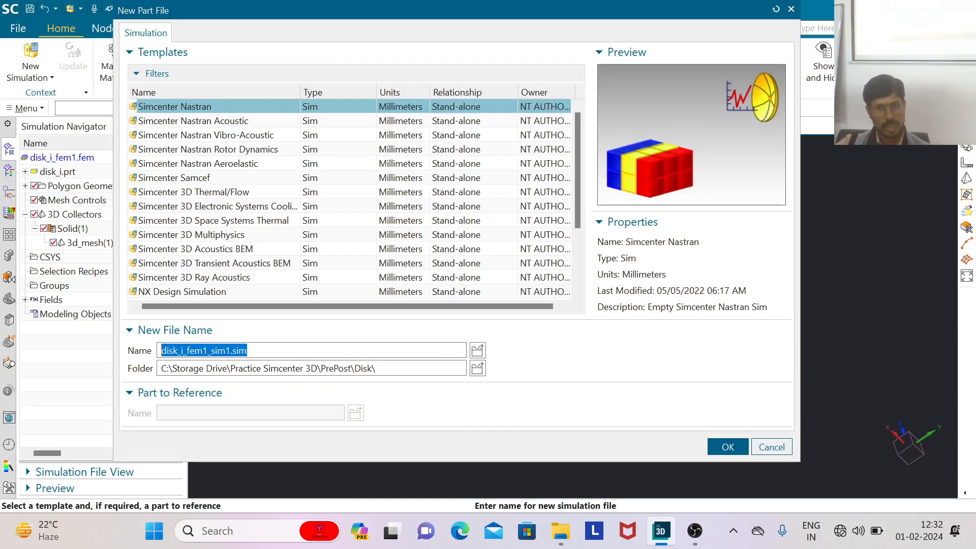
{"action": "left_click", "coordinate": [727, 447]}
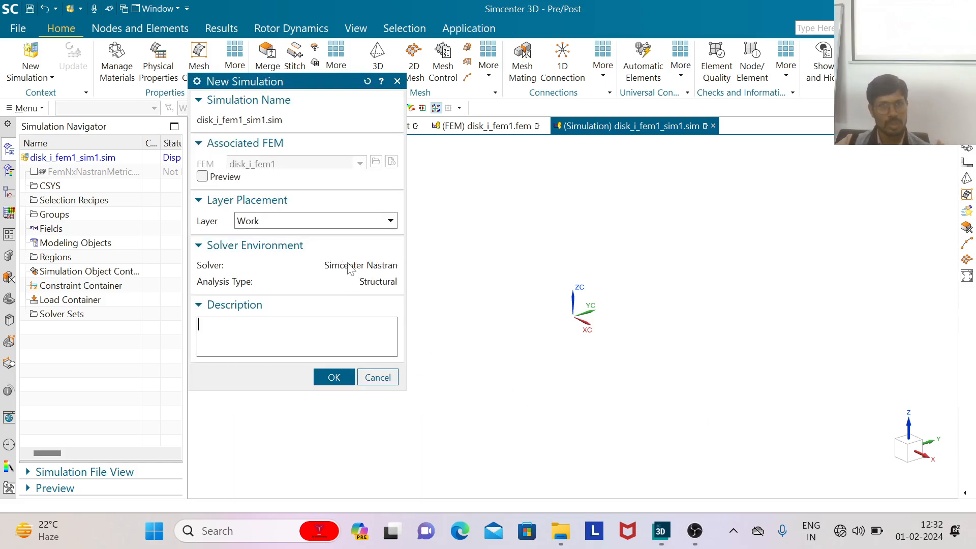
{"action": "left_click", "coordinate": [334, 377]}
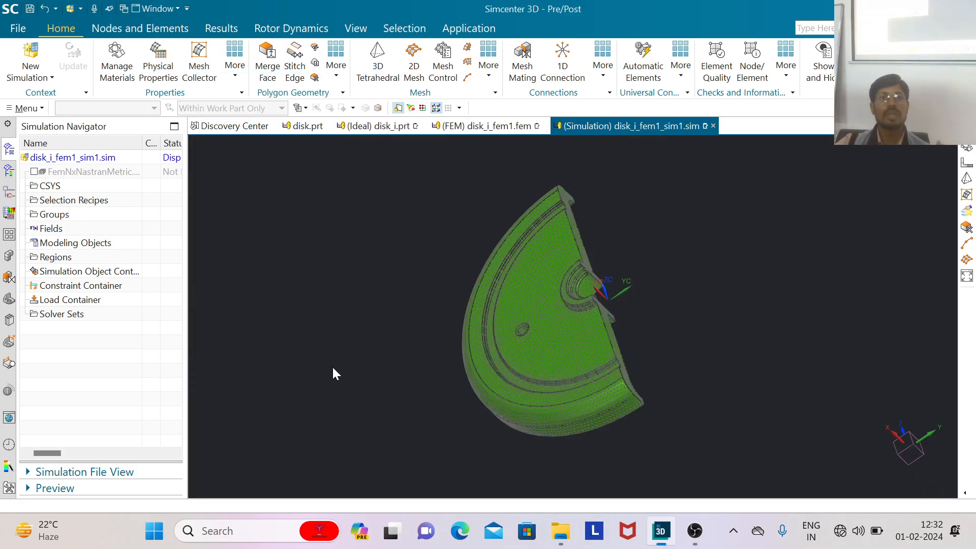
Step: Create Solution 1 as a Structural SOL 101 Linear Statics solution and enable the Element Iterative Solver
{"action": "left_click", "coordinate": [375, 159]}
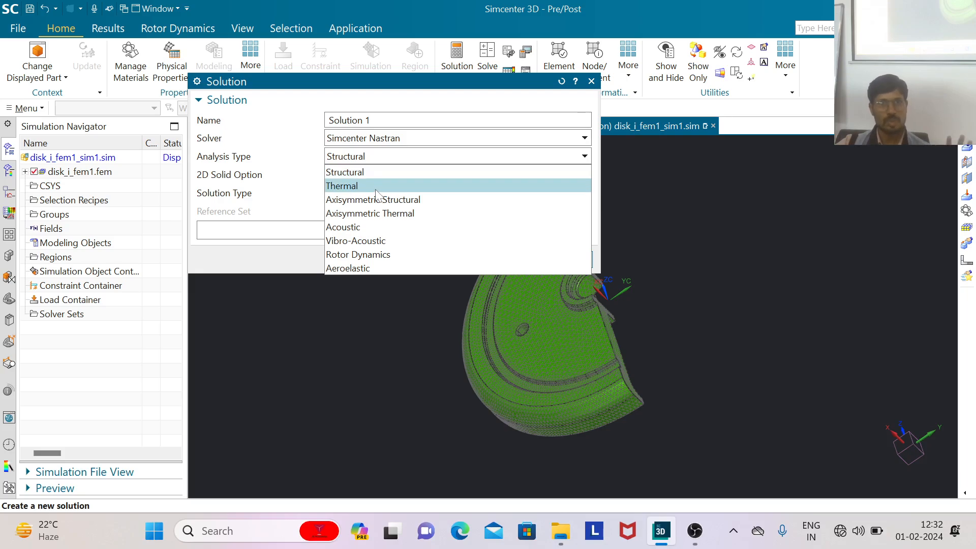
{"action": "left_click", "coordinate": [376, 171]}
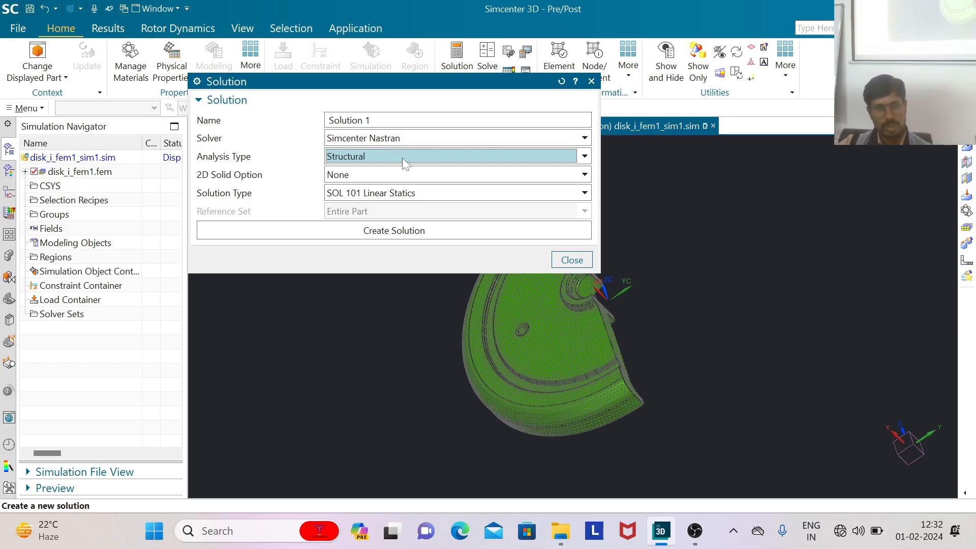
{"action": "left_click", "coordinate": [420, 230]}
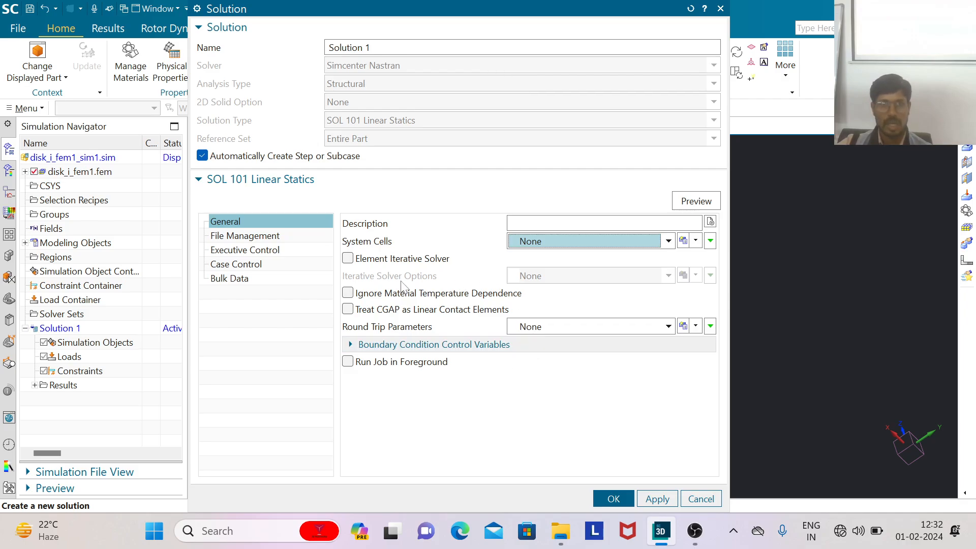
{"action": "left_click", "coordinate": [348, 259]}
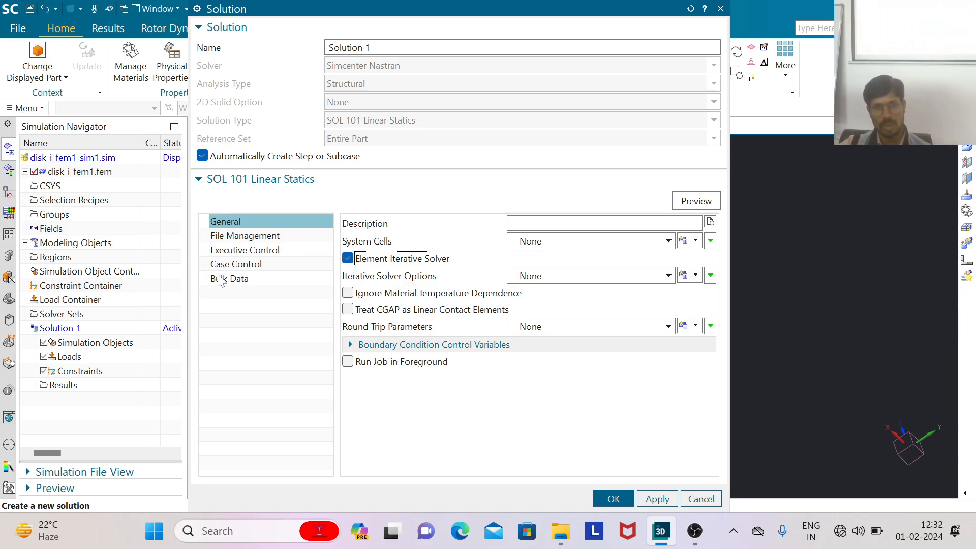
Step: Enable the STRAIN request in the solution's Structural Output Requests1 under Case Control and accept the solution settings
{"action": "left_click", "coordinate": [236, 250]}
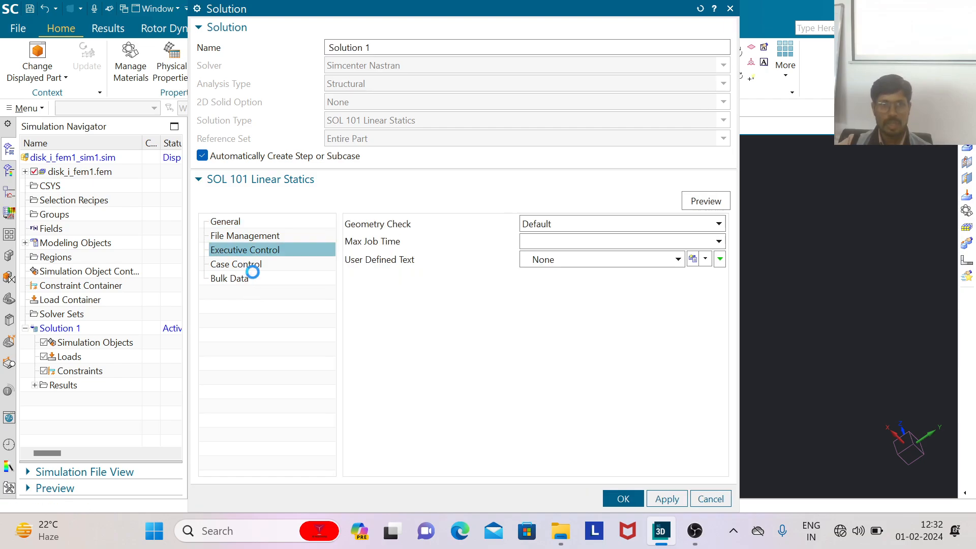
{"action": "left_click", "coordinate": [244, 265]}
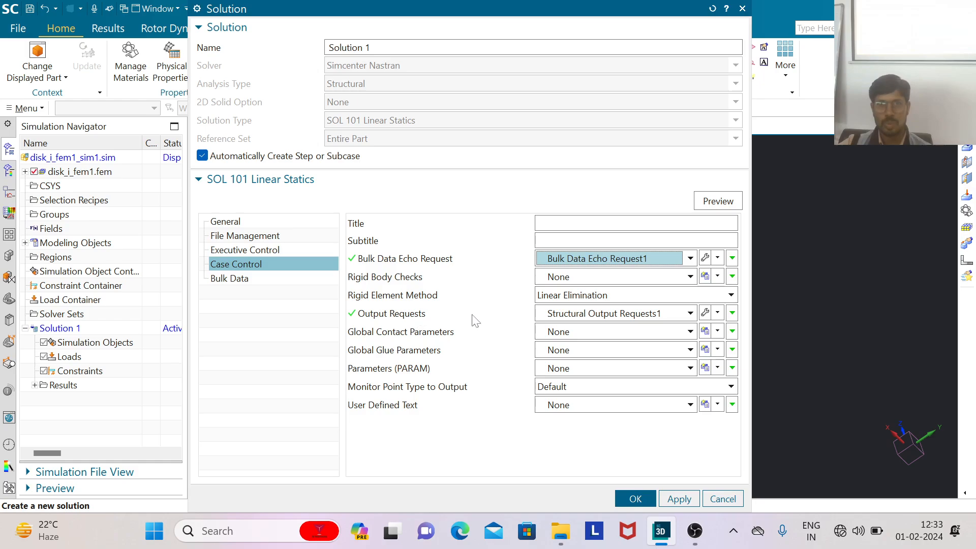
{"action": "left_click", "coordinate": [706, 313]}
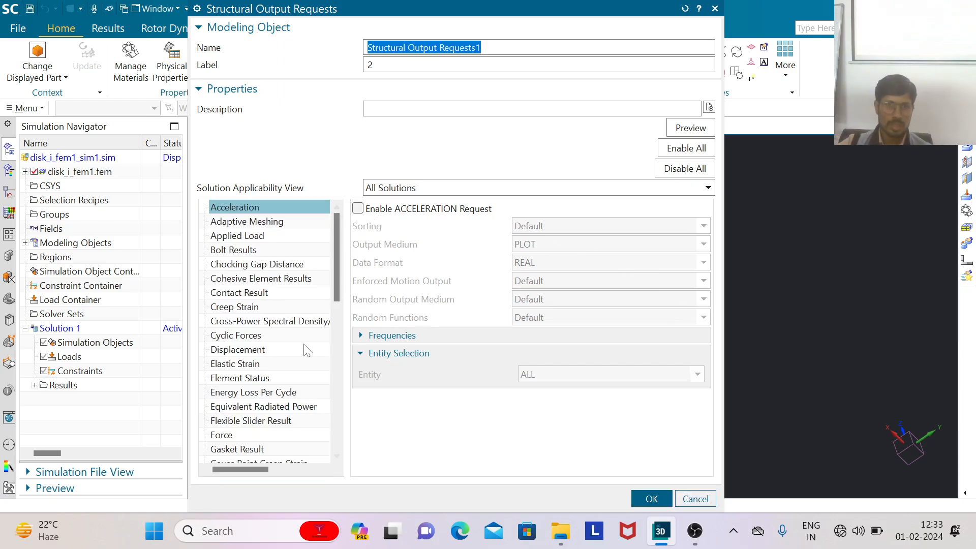
{"action": "scroll", "coordinate": [308, 343], "scroll_direction": "down", "scroll_amount": 2}
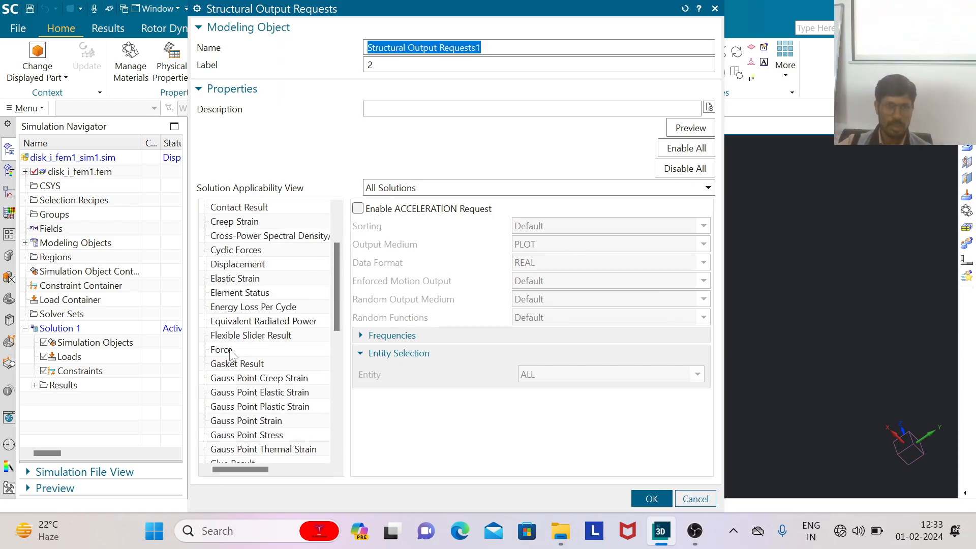
{"action": "scroll", "coordinate": [229, 354], "scroll_direction": "down", "scroll_amount": 4}
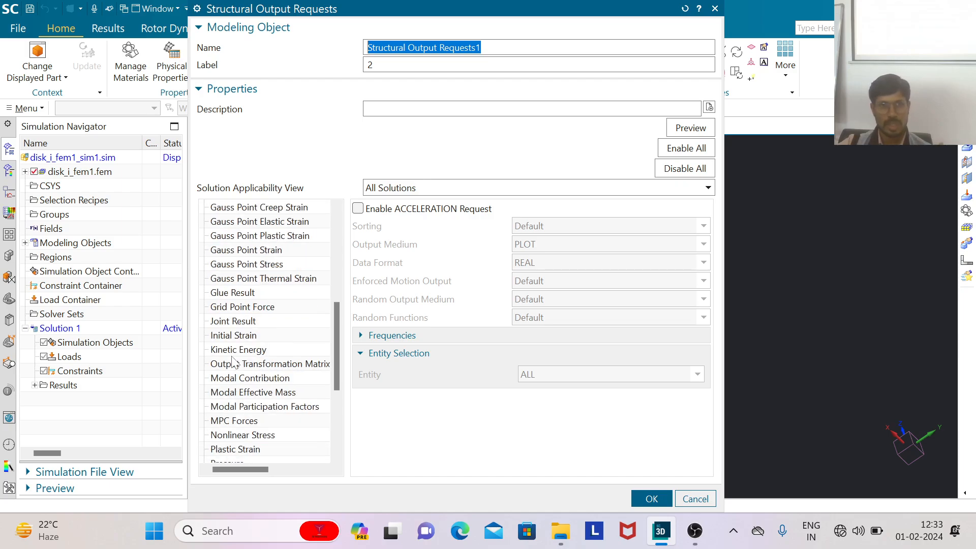
{"action": "scroll", "coordinate": [233, 364], "scroll_direction": "down", "scroll_amount": 4}
{"action": "left_click", "coordinate": [231, 363]}
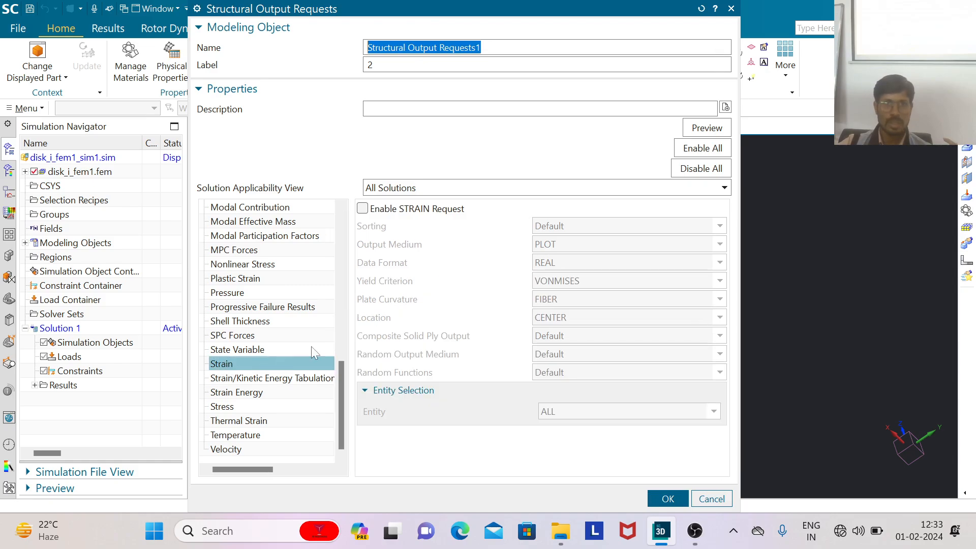
{"action": "left_click", "coordinate": [362, 209]}
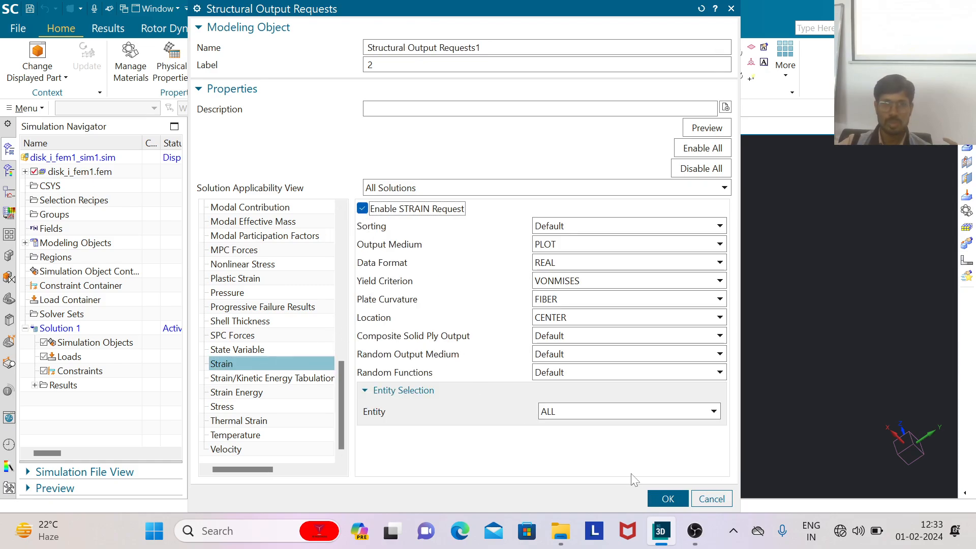
{"action": "left_click", "coordinate": [667, 499]}
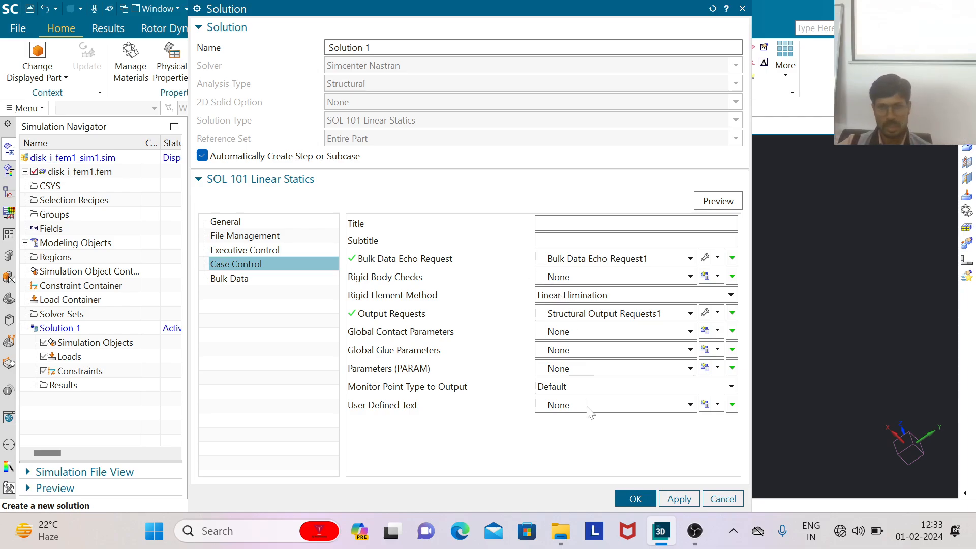
{"action": "left_click", "coordinate": [635, 498]}
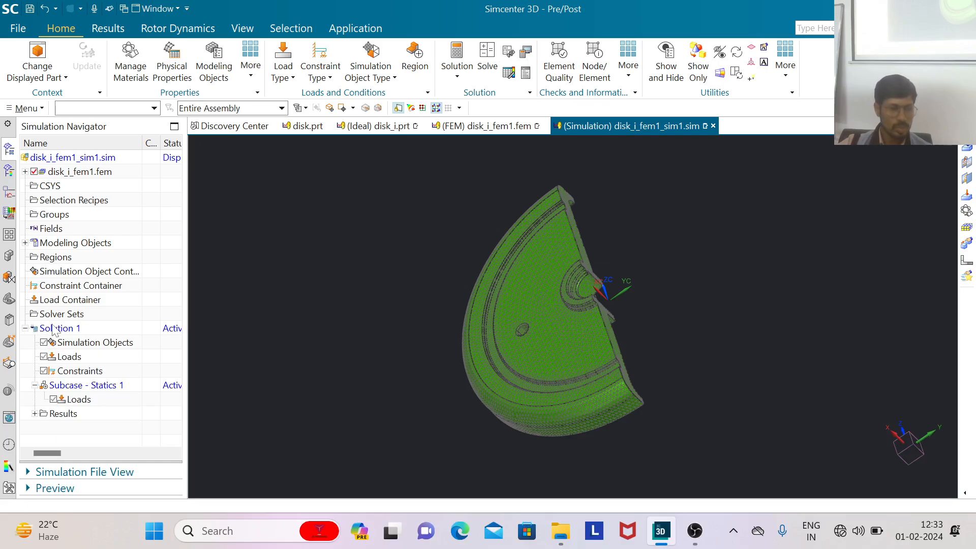
{"action": "left_click", "coordinate": [34, 413]}
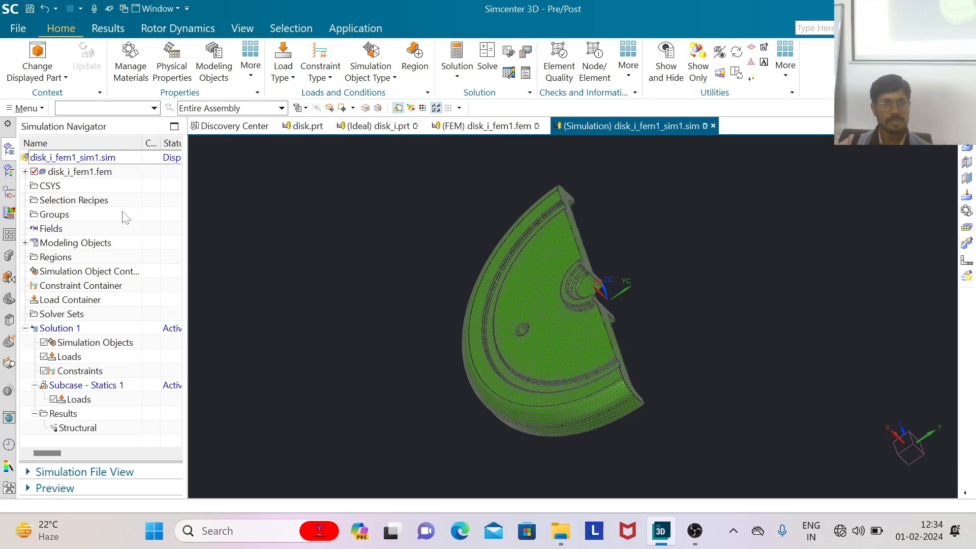
{"action": "right_click", "coordinate": [76, 375]}
{"action": "mouse_move", "coordinate": [105, 416]}
{"action": "left_click", "coordinate": [247, 278]}
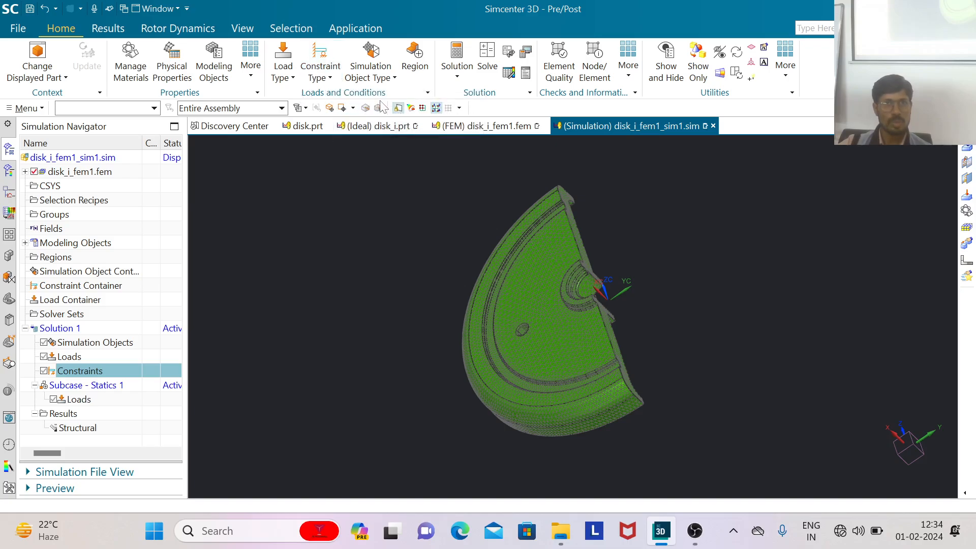
Step: Apply a fixed constraint to the half-cylindrical bore face of the central hub, using the Polygon Face selection filter
{"action": "left_click", "coordinate": [330, 80]}
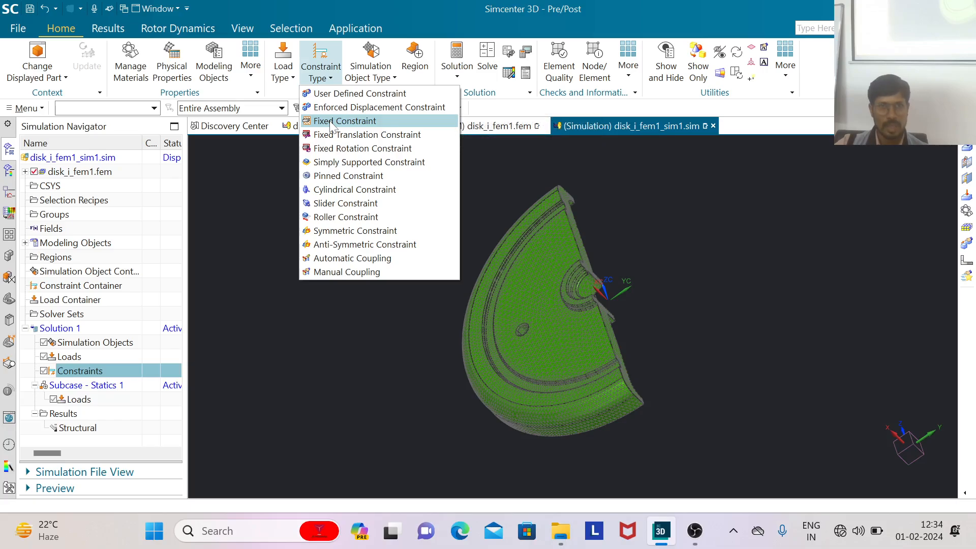
{"action": "left_click", "coordinate": [331, 122]}
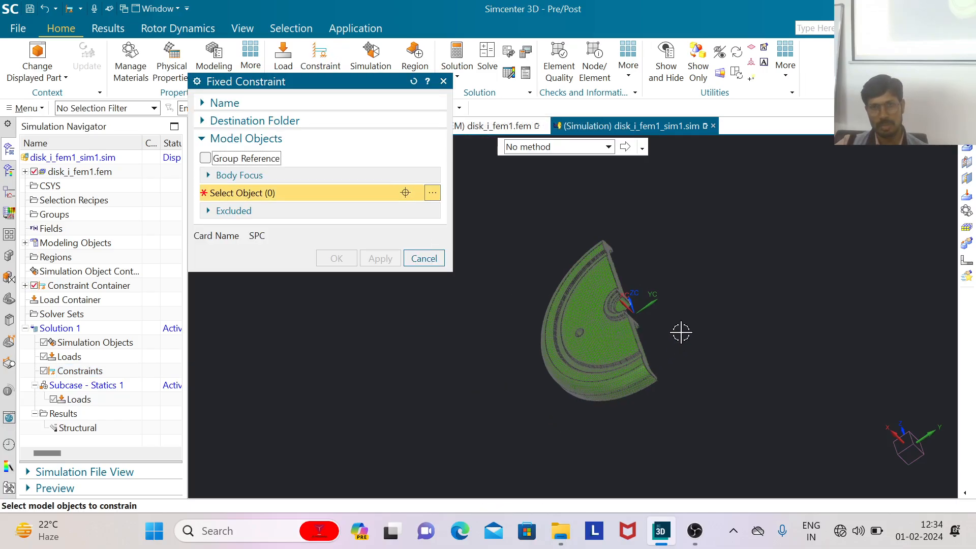
{"action": "scroll", "coordinate": [691, 315], "scroll_direction": "up", "scroll_amount": 2}
{"action": "scroll", "coordinate": [621, 283], "scroll_direction": "up", "scroll_amount": 4}
{"action": "scroll", "coordinate": [631, 305], "scroll_direction": "up", "scroll_amount": 2}
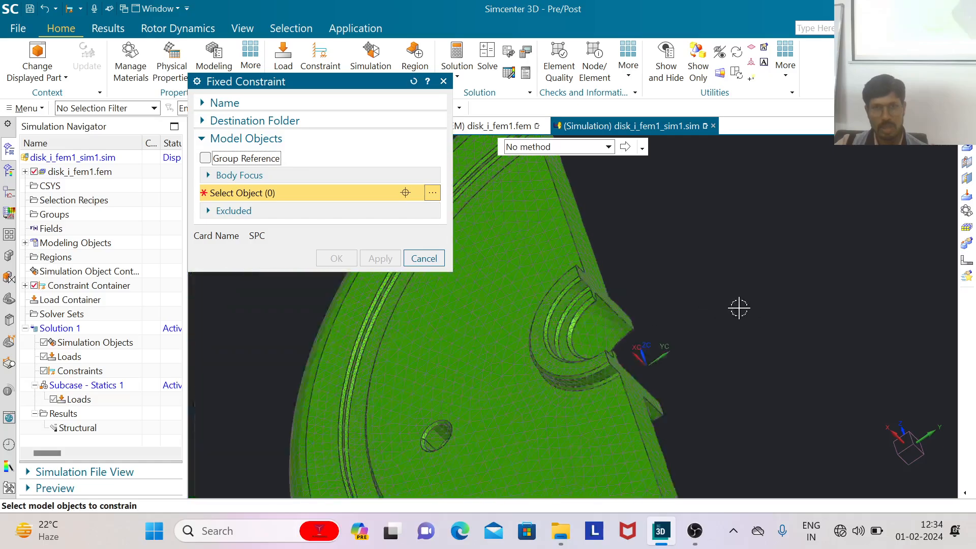
{"action": "scroll", "coordinate": [636, 320], "scroll_direction": "up", "scroll_amount": 2}
{"action": "scroll", "coordinate": [571, 342], "scroll_direction": "down", "scroll_amount": 2}
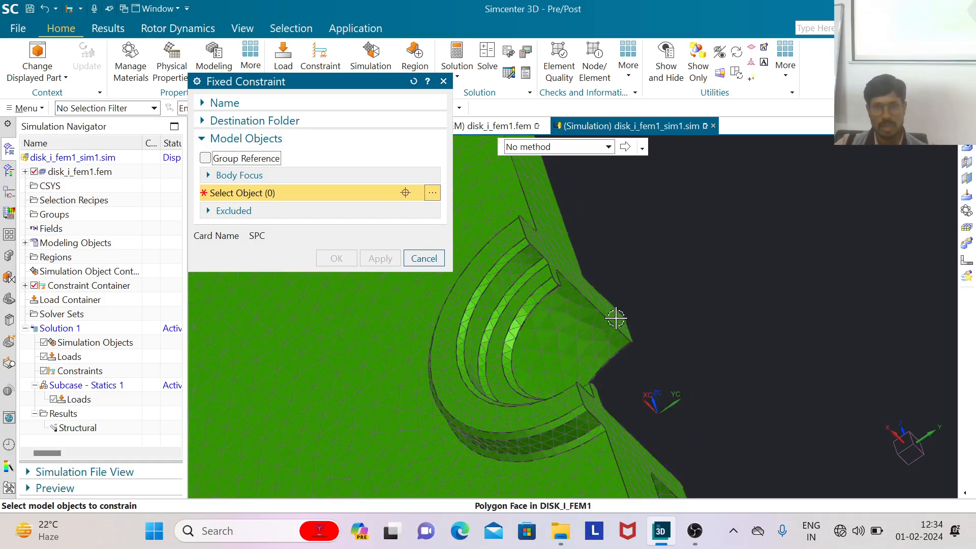
{"action": "scroll", "coordinate": [569, 333], "scroll_direction": "down", "scroll_amount": 2}
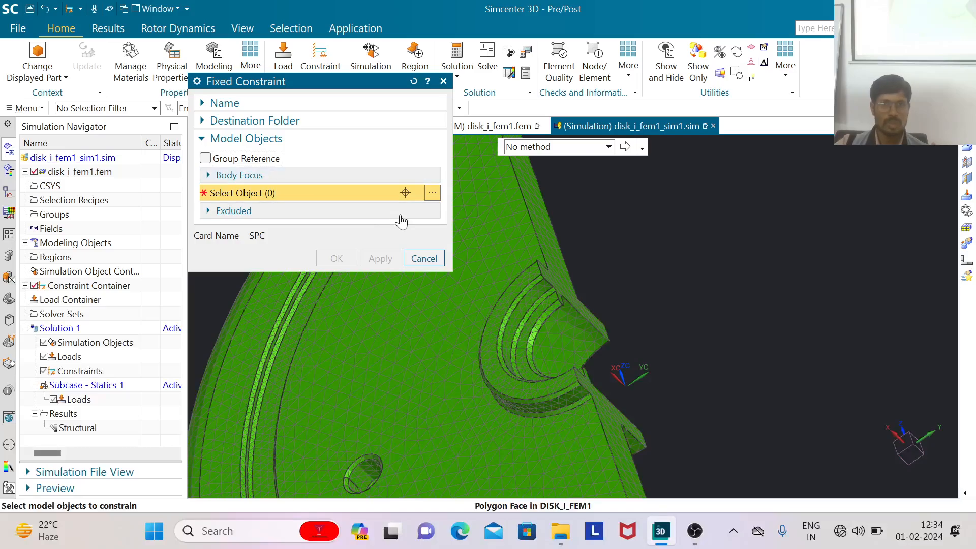
{"action": "left_click", "coordinate": [117, 108]}
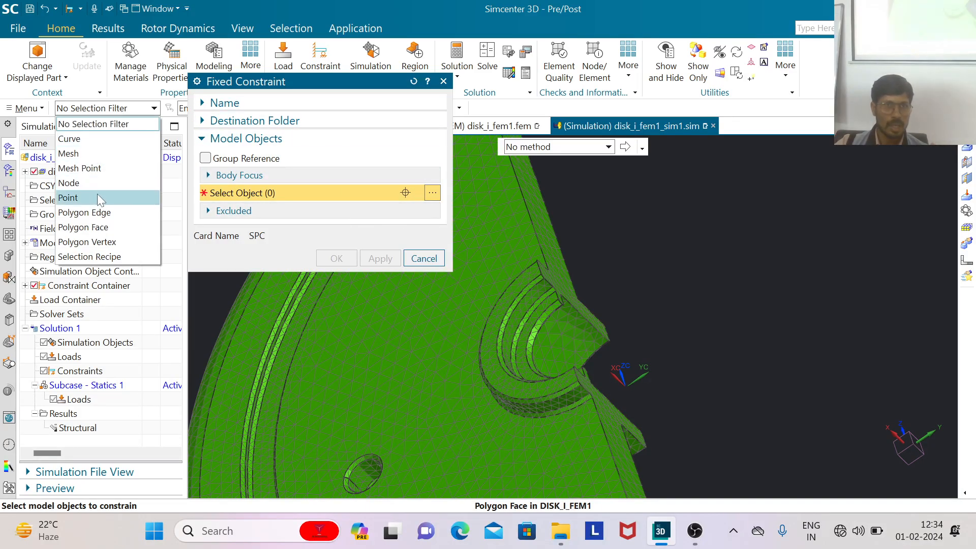
{"action": "left_click", "coordinate": [108, 227]}
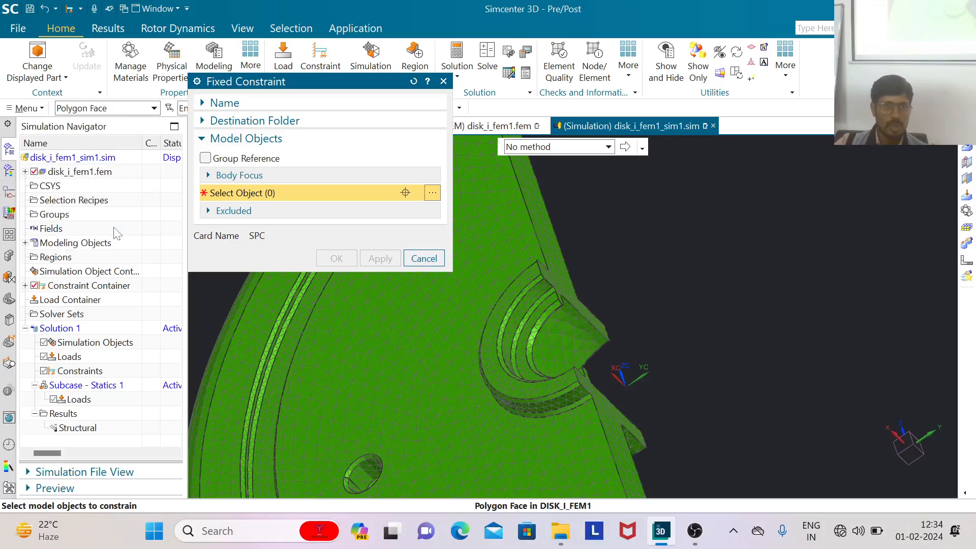
{"action": "left_click", "coordinate": [569, 337]}
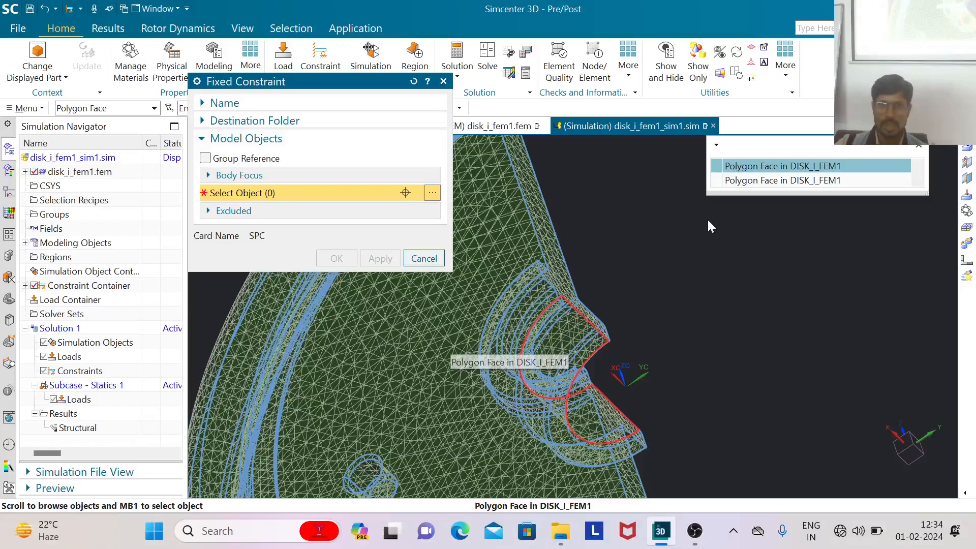
{"action": "left_click", "coordinate": [732, 167]}
{"action": "scroll", "coordinate": [708, 275], "scroll_direction": "down", "scroll_amount": 2}
{"action": "middle_click_drag", "start_coordinate": [758, 312], "coordinate": [717, 308]}
{"action": "scroll", "coordinate": [584, 313], "scroll_direction": "up", "scroll_amount": 4}
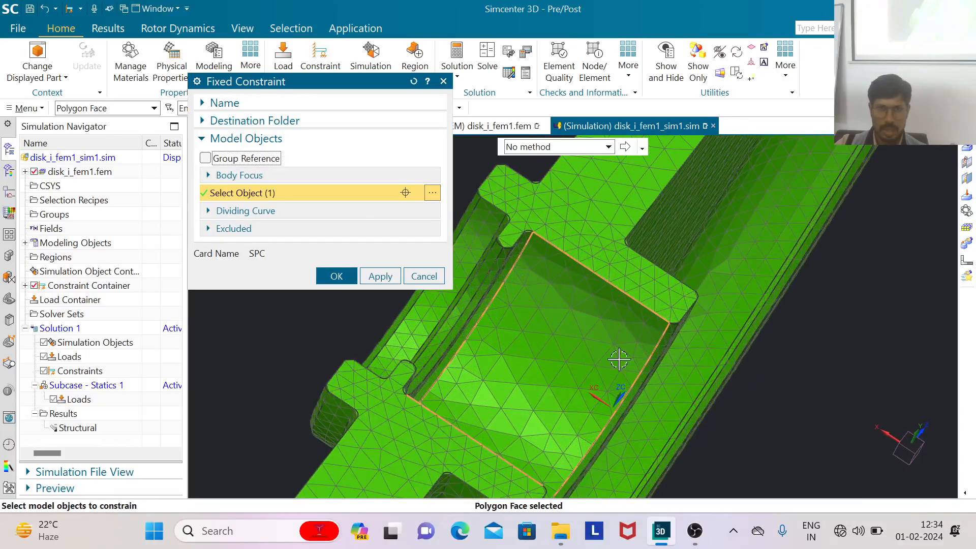
{"action": "scroll", "coordinate": [565, 402], "scroll_direction": "down", "scroll_amount": 2}
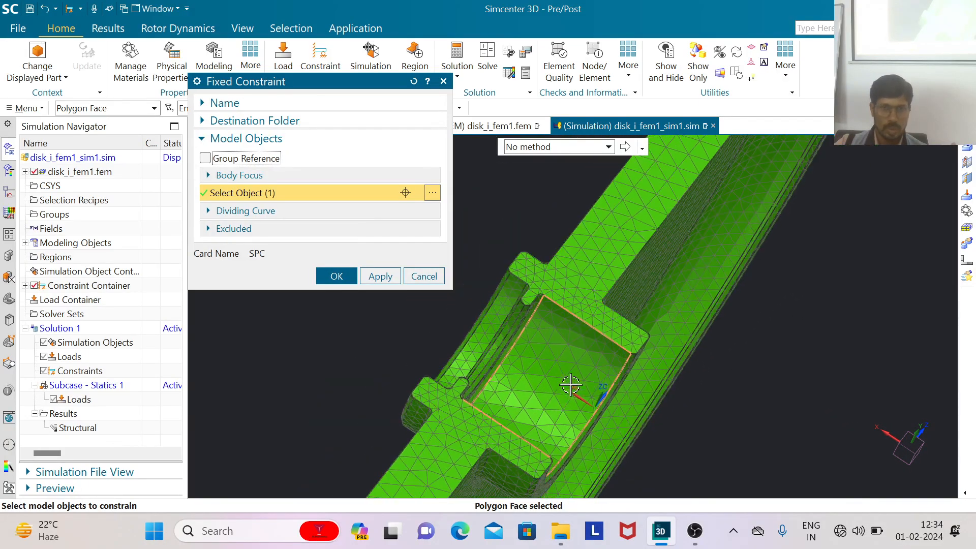
{"action": "left_click", "coordinate": [337, 276]}
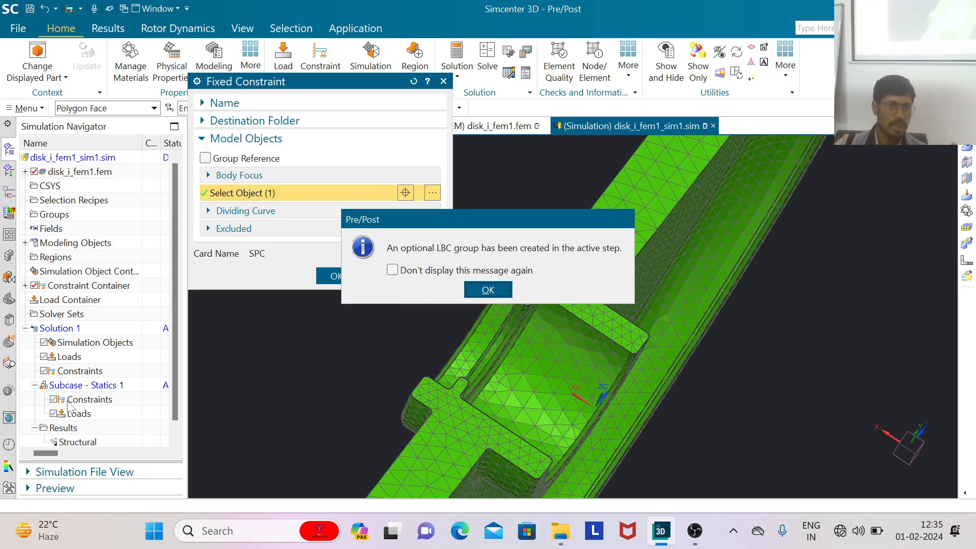
{"action": "left_click", "coordinate": [477, 295]}
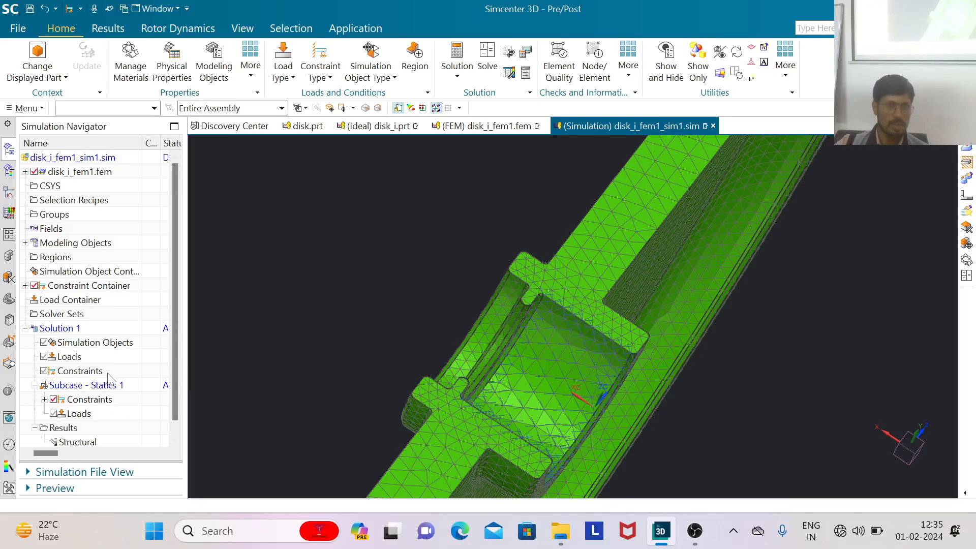
Step: Expand the constraints under Subcase - Statics 1 and inspect the fixed constraint on the hub bore
{"action": "left_click", "coordinate": [43, 399]}
{"action": "scroll", "coordinate": [145, 402], "scroll_direction": "down", "scroll_amount": 1}
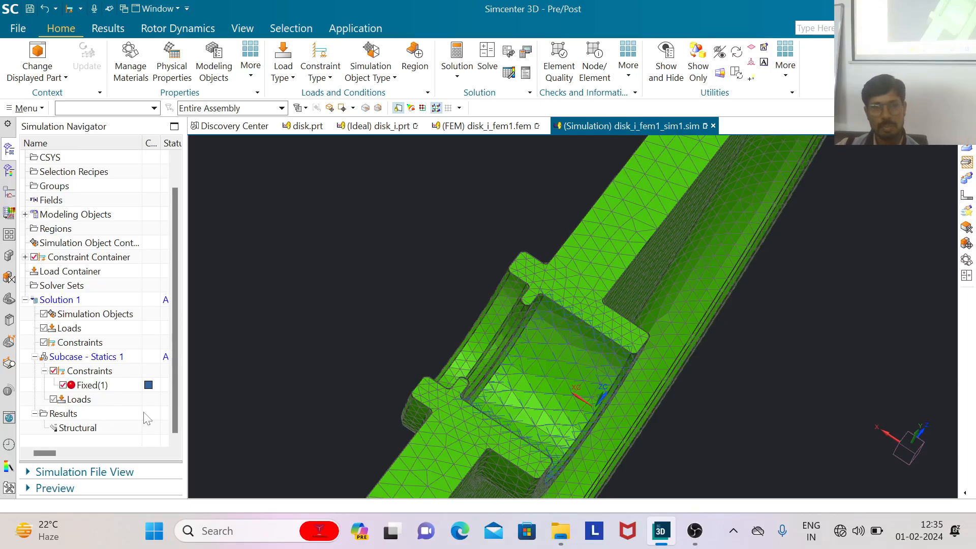
{"action": "scroll", "coordinate": [390, 296], "scroll_direction": "down", "scroll_amount": 3}
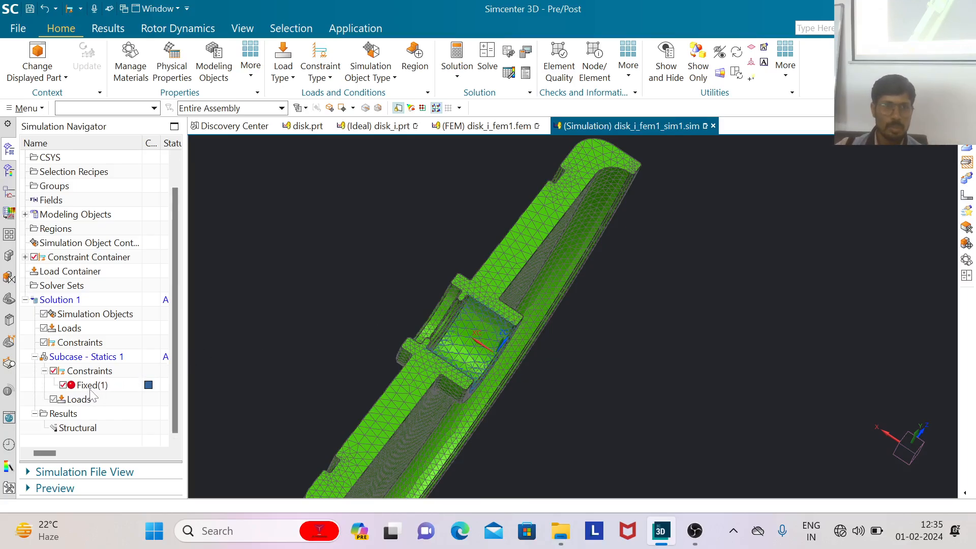
{"action": "scroll", "coordinate": [491, 352], "scroll_direction": "up", "scroll_amount": 3}
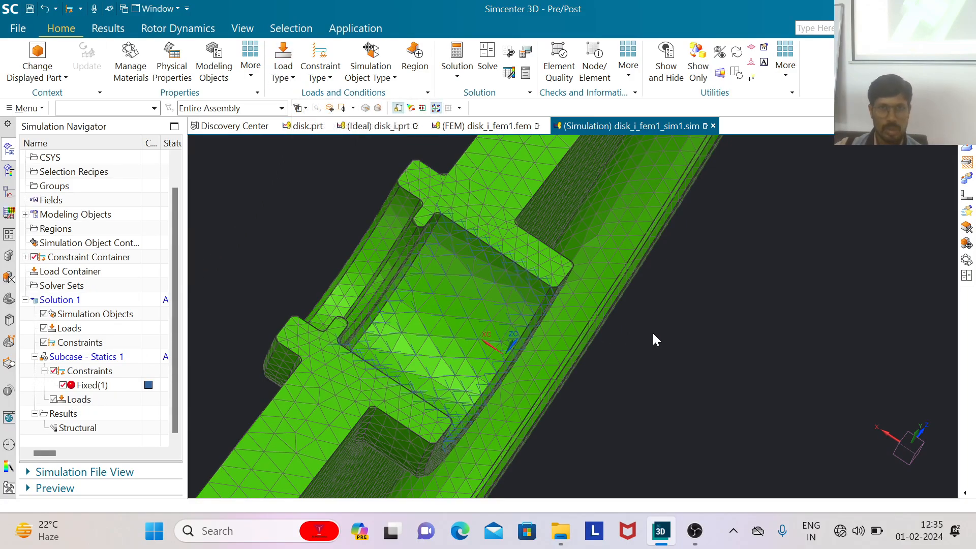
{"action": "scroll", "coordinate": [507, 152], "scroll_direction": "down", "scroll_amount": 2}
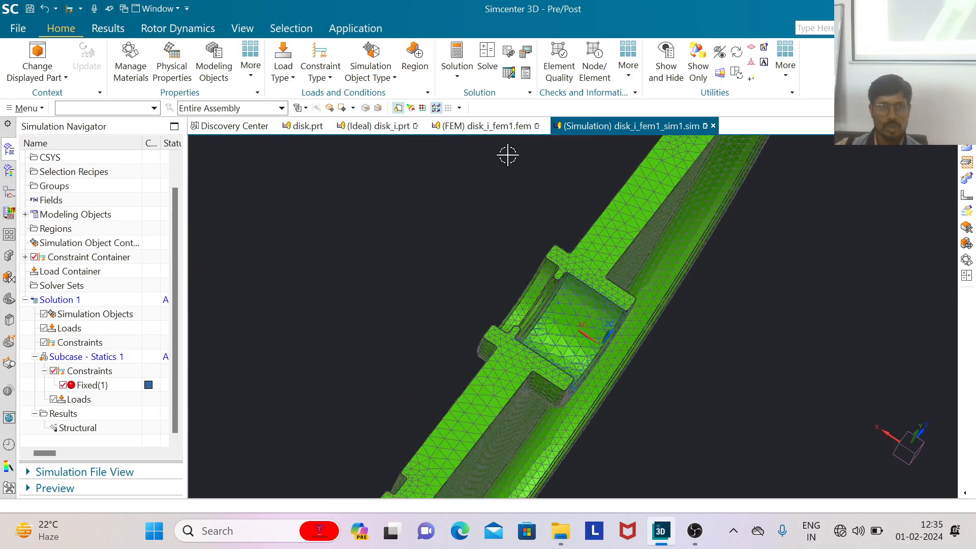
Step: Apply a 5 MPa normal pressure load to the narrow annular face near the rim of the half disk
{"action": "left_click", "coordinate": [293, 81]}
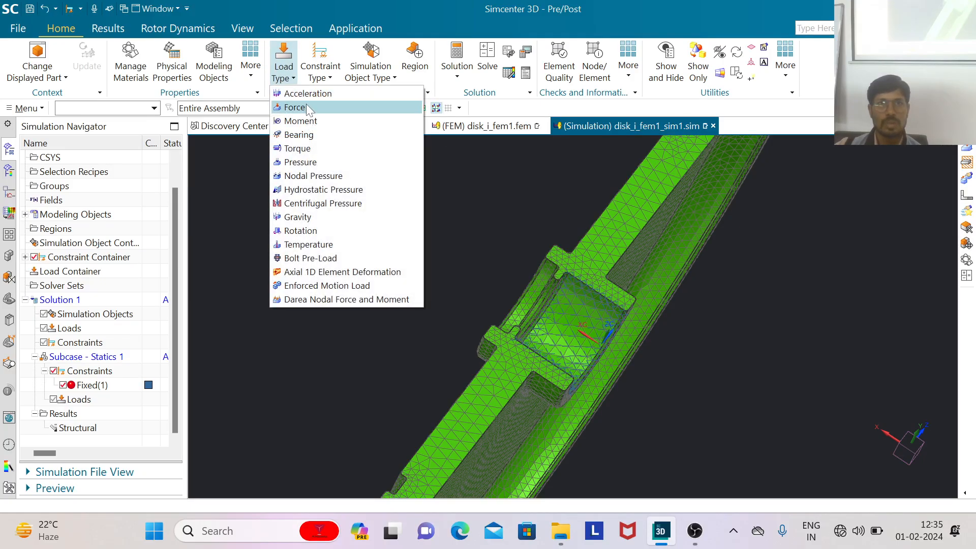
{"action": "left_click", "coordinate": [308, 163]}
{"action": "middle_click_drag", "start_coordinate": [508, 305], "coordinate": [790, 218]}
{"action": "scroll", "coordinate": [607, 243], "scroll_direction": "up", "scroll_amount": 5}
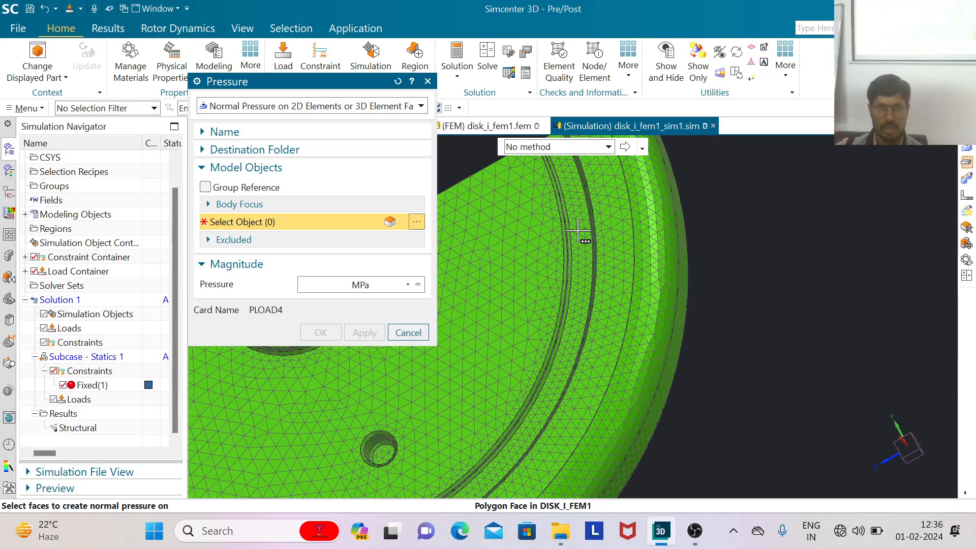
{"action": "mouse_move", "coordinate": [579, 232]}
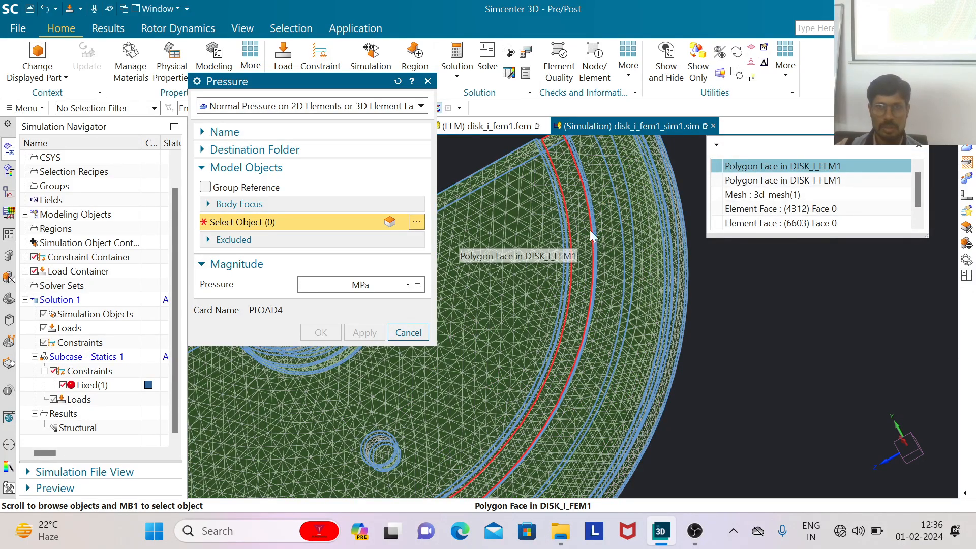
{"action": "left_click", "coordinate": [761, 167]}
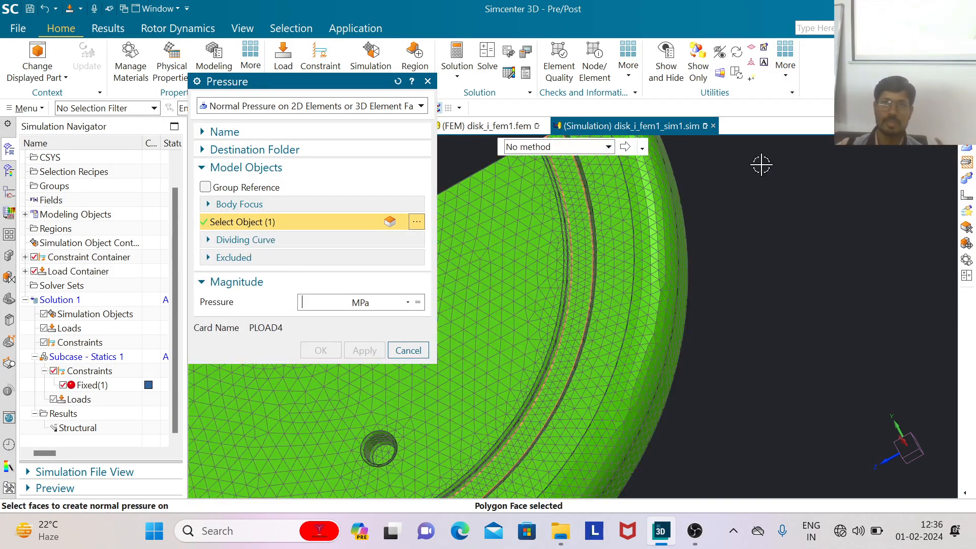
{"action": "scroll", "coordinate": [852, 200], "scroll_direction": "down", "scroll_amount": 4}
{"action": "left_click", "coordinate": [302, 302]}
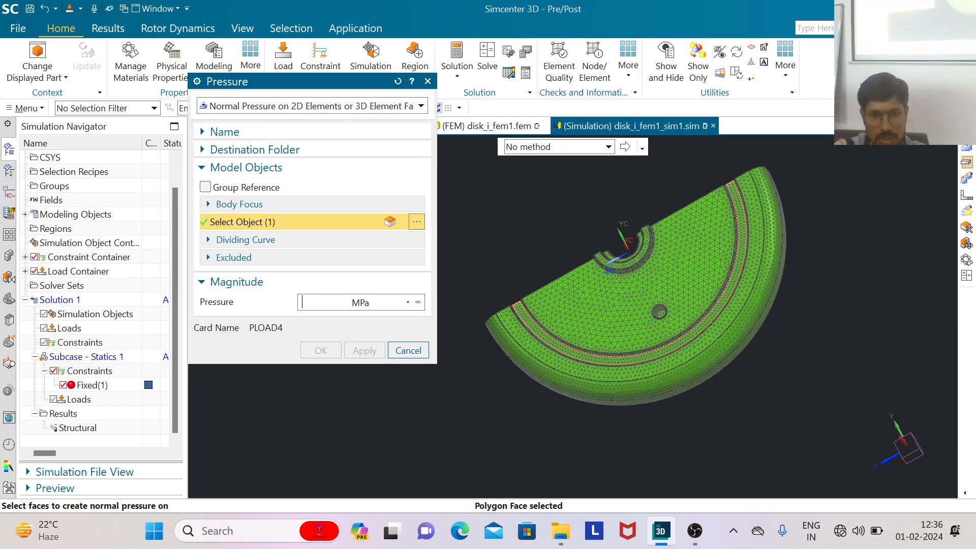
{"action": "type", "text": "5"}
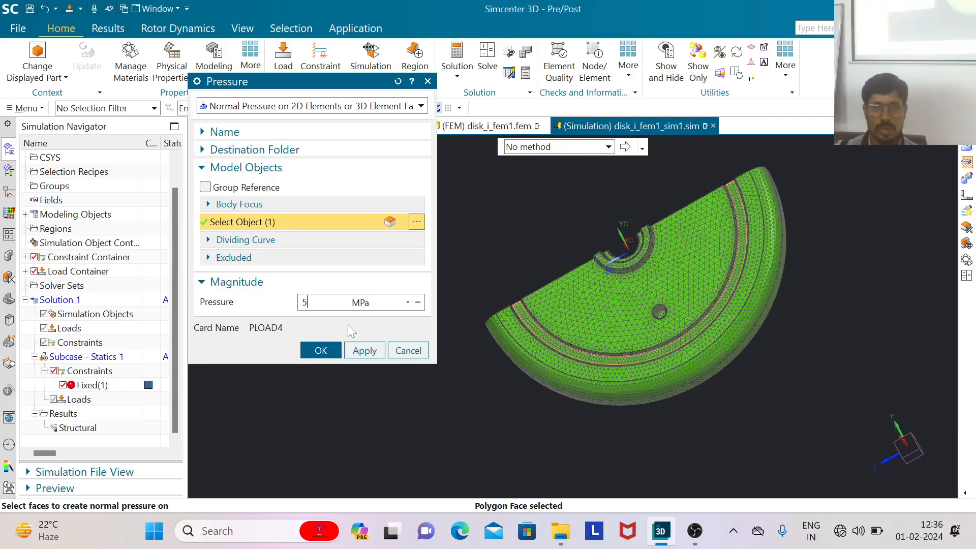
{"action": "left_click", "coordinate": [321, 351]}
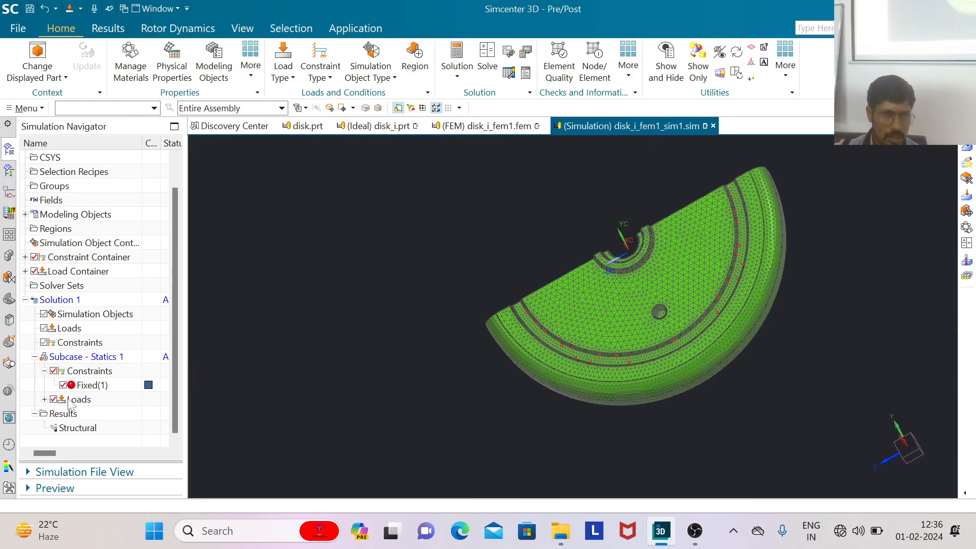
Step: Expand the loads under Subcase - Statics 1 and review the pressure load's definition without changing it
{"action": "left_click", "coordinate": [45, 400]}
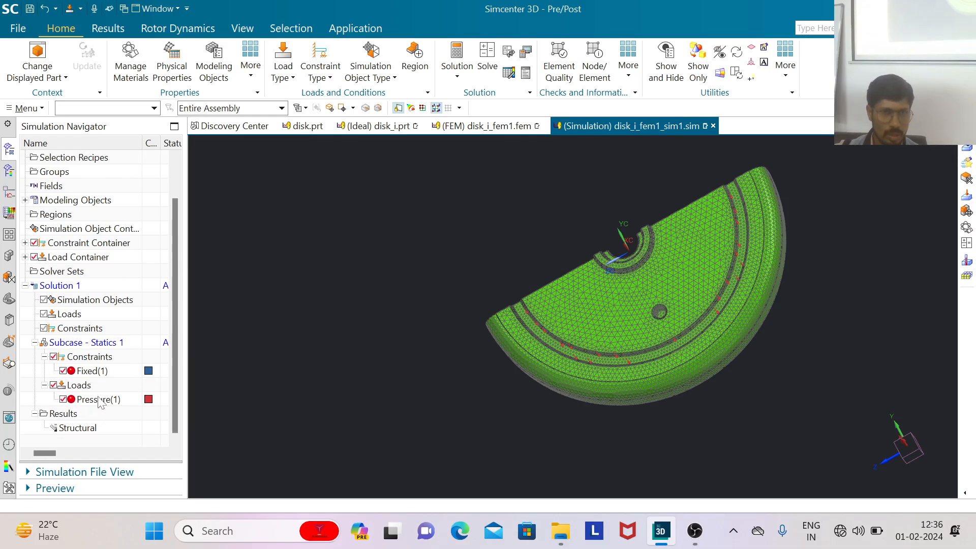
{"action": "right_click", "coordinate": [102, 402]}
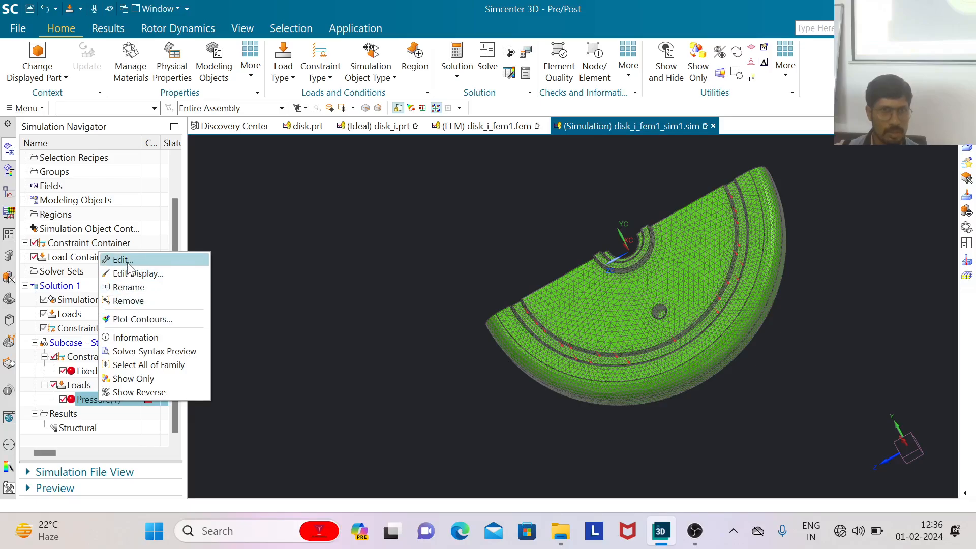
{"action": "left_click", "coordinate": [155, 257]}
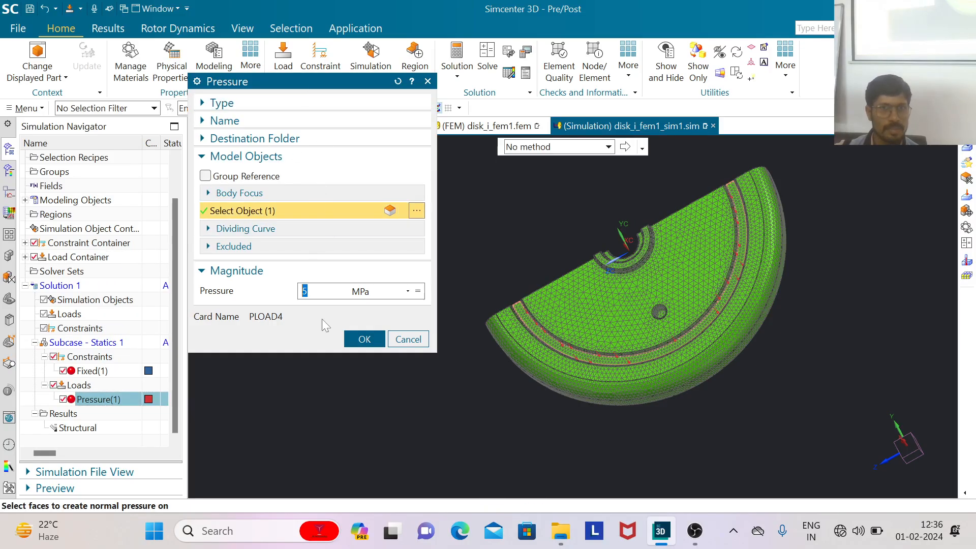
{"action": "left_click", "coordinate": [407, 339]}
Step: Examine the pressure arrows on the annular face and the constrained hub bore from several sides
{"action": "scroll", "coordinate": [641, 395], "scroll_direction": "up", "scroll_amount": 5}
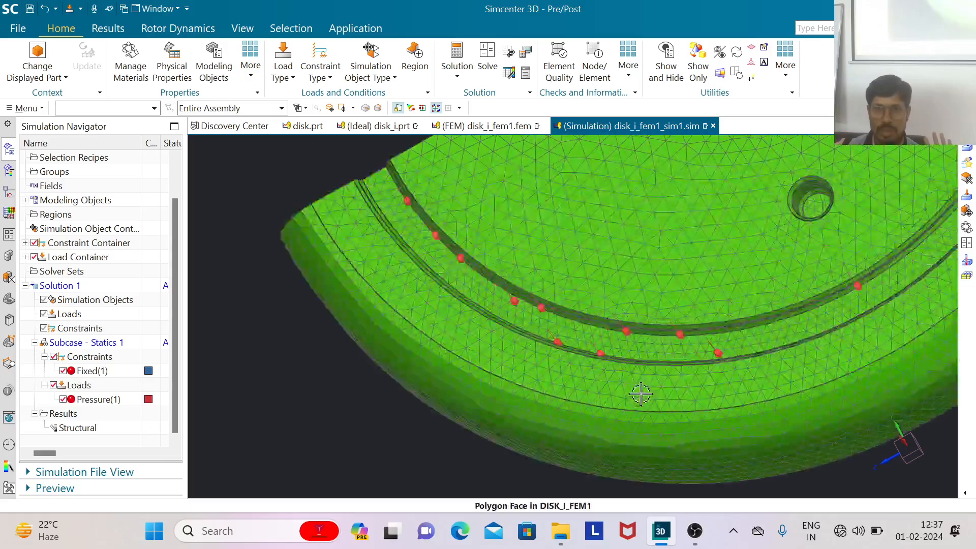
{"action": "scroll", "coordinate": [654, 334], "scroll_direction": "down", "scroll_amount": 5}
{"action": "middle_click_drag", "start_coordinate": [398, 420], "coordinate": [359, 325]}
{"action": "scroll", "coordinate": [359, 325], "scroll_direction": "down", "scroll_amount": 3}
{"action": "scroll", "coordinate": [549, 353], "scroll_direction": "up", "scroll_amount": 5}
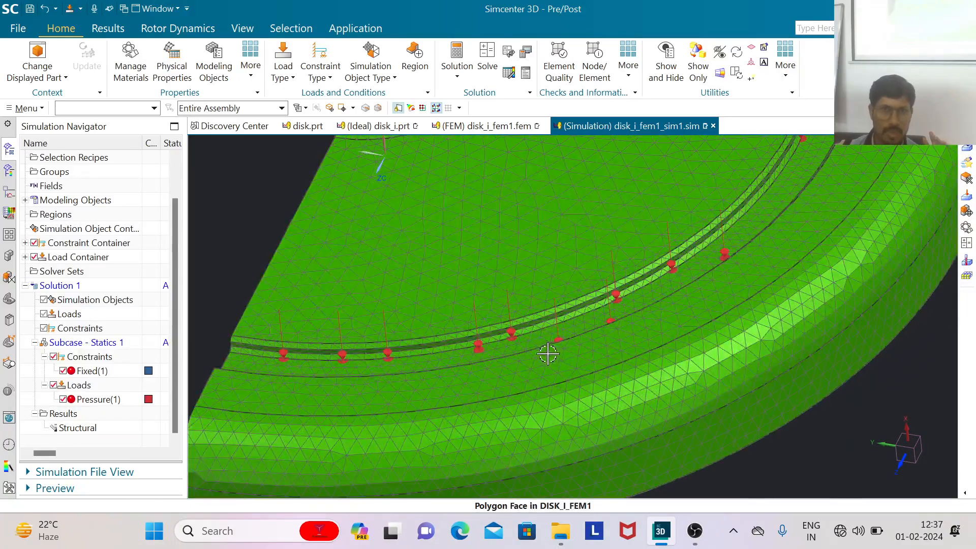
{"action": "scroll", "coordinate": [516, 326], "scroll_direction": "down", "scroll_amount": 4}
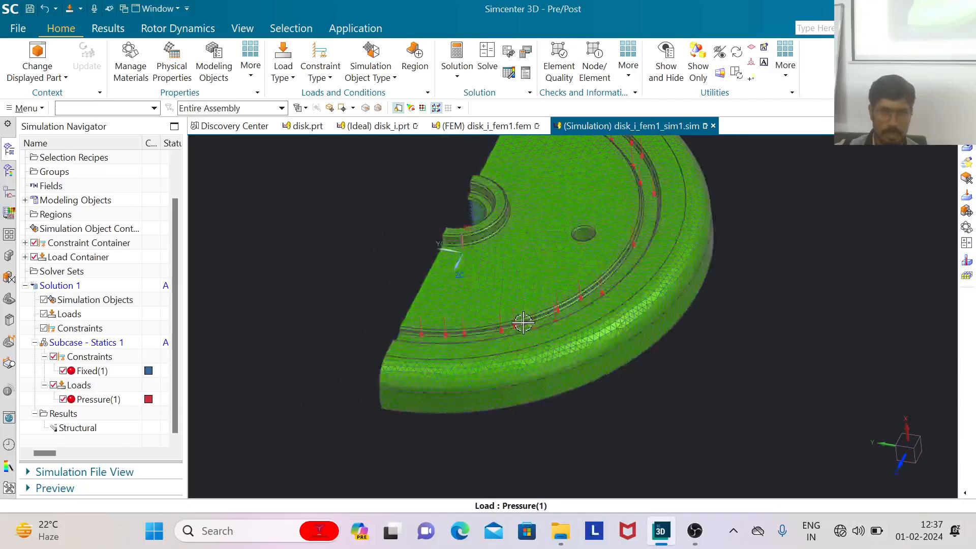
{"action": "middle_click_drag", "start_coordinate": [381, 319], "coordinate": [806, 270]}
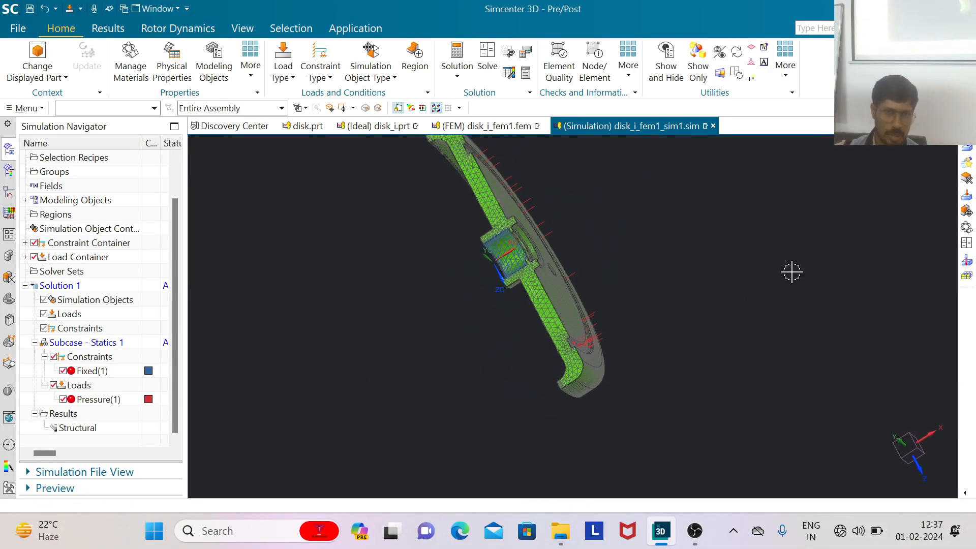
{"action": "scroll", "coordinate": [497, 353], "scroll_direction": "down", "scroll_amount": 2}
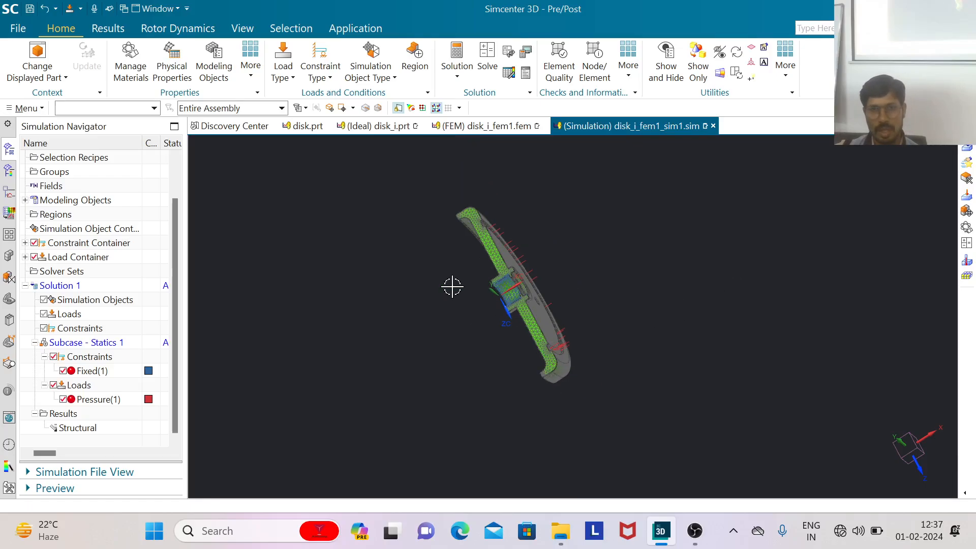
{"action": "scroll", "coordinate": [480, 281], "scroll_direction": "up", "scroll_amount": 3}
{"action": "scroll", "coordinate": [480, 281], "scroll_direction": "up", "scroll_amount": 2}
{"action": "scroll", "coordinate": [473, 284], "scroll_direction": "down", "scroll_amount": 2}
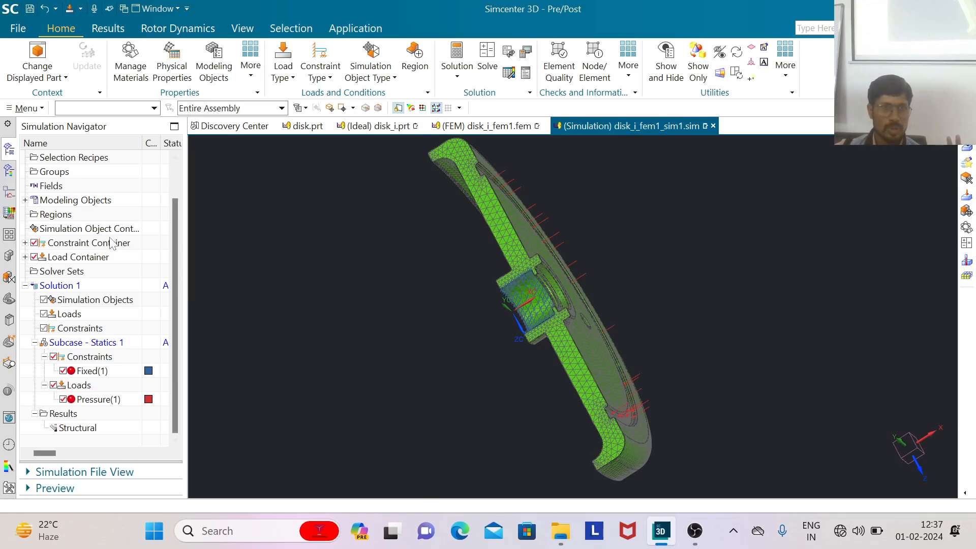
Step: Solve Solution 1 with the model setup check enabled and answer the completion prompt about reviewing messages
{"action": "left_click", "coordinate": [486, 57]}
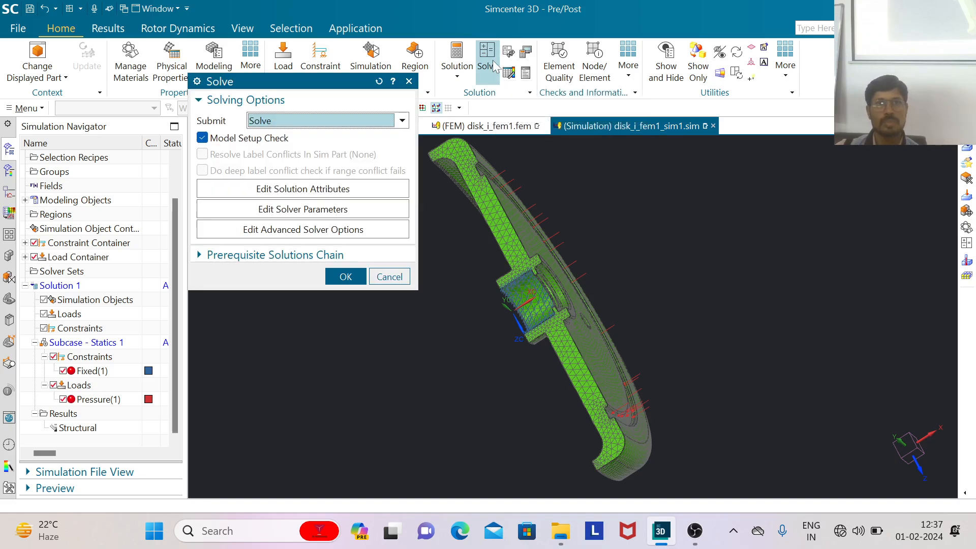
{"action": "left_click", "coordinate": [345, 277]}
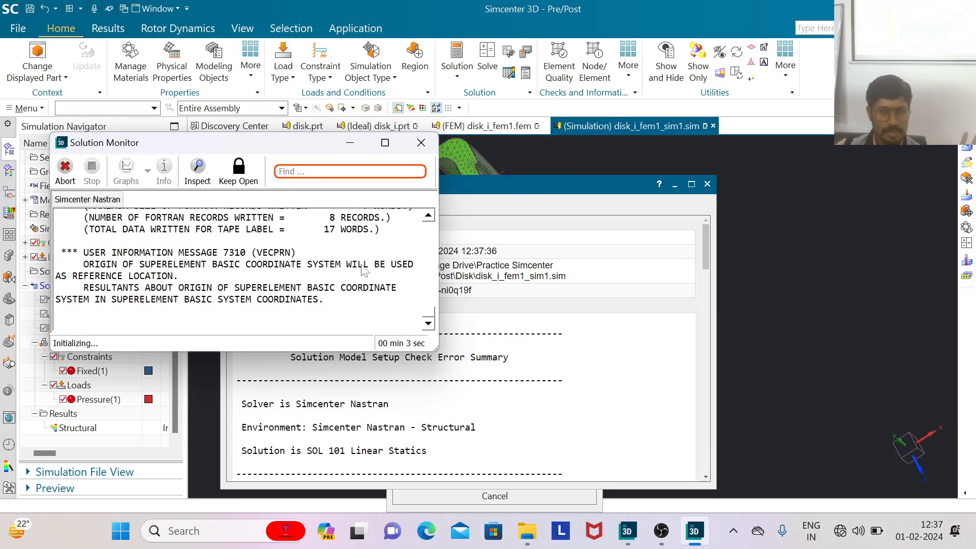
{"action": "scroll", "coordinate": [566, 305], "scroll_direction": "down", "scroll_amount": 1}
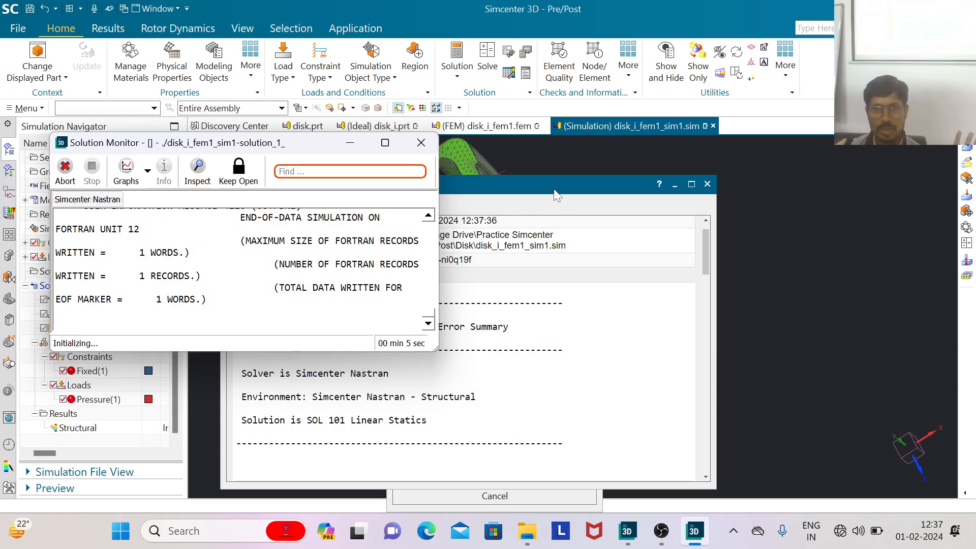
{"action": "left_click_drag", "start_coordinate": [554, 190], "coordinate": [734, 188]}
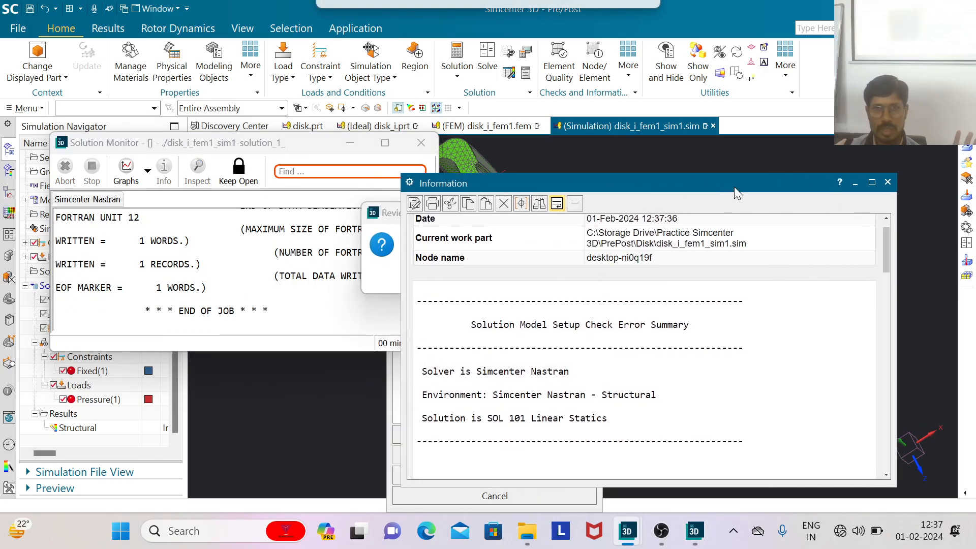
{"action": "left_click", "coordinate": [396, 235]}
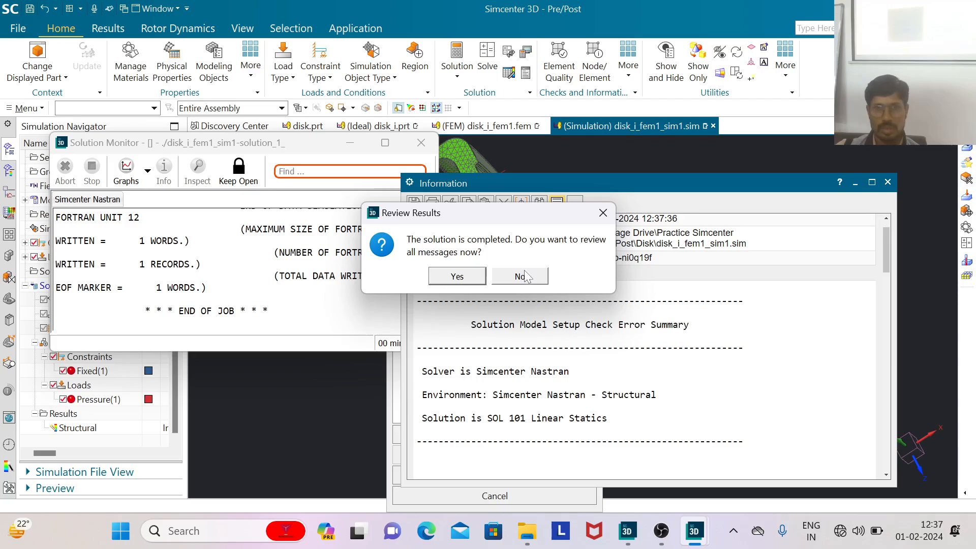
{"action": "left_click", "coordinate": [459, 281]}
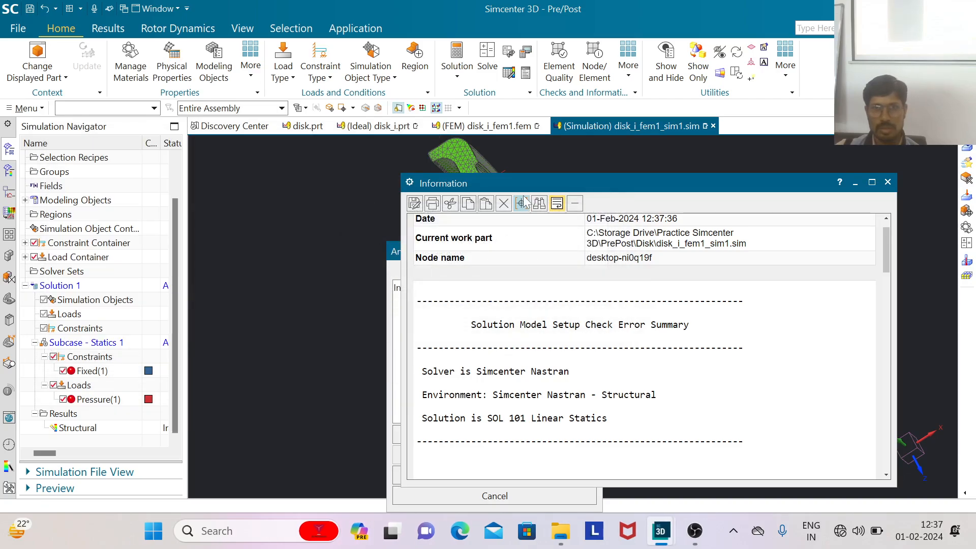
Step: Review the setup check error summaries and written bulk data cards, and close the solve information and Analysis Job Monitor
{"action": "left_click_drag", "start_coordinate": [523, 187], "coordinate": [538, 106]}
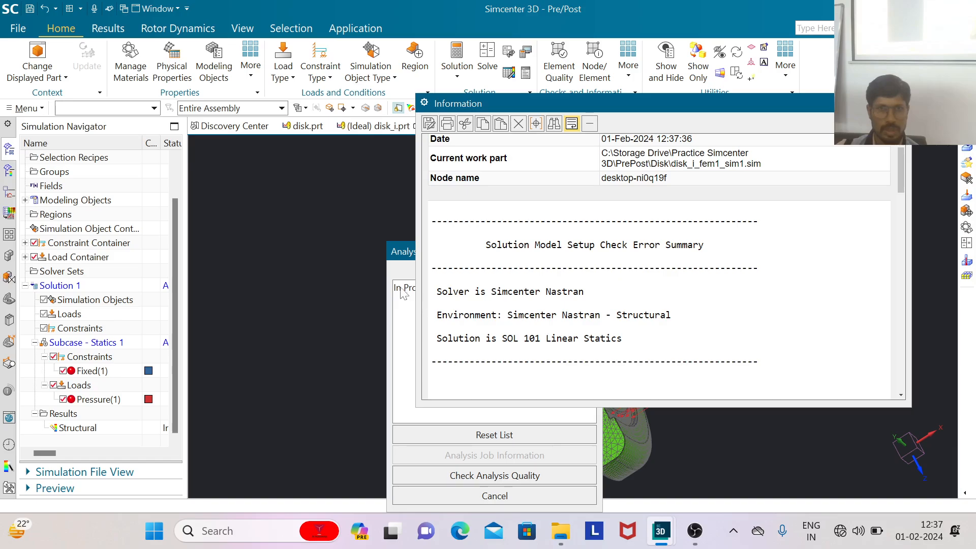
{"action": "left_click_drag", "start_coordinate": [412, 257], "coordinate": [312, 237]}
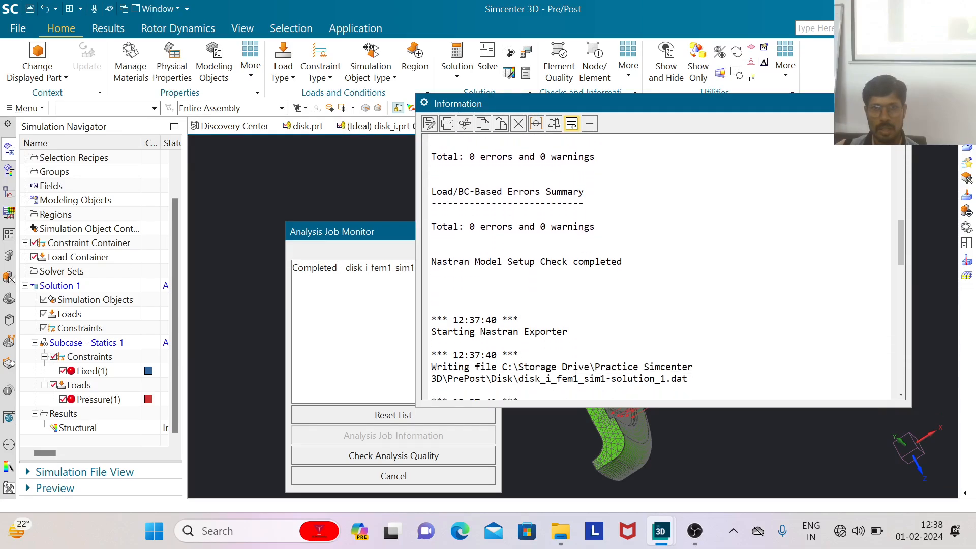
{"action": "scroll", "coordinate": [660, 269], "scroll_direction": "up", "scroll_amount": 2}
{"action": "scroll", "coordinate": [661, 269], "scroll_direction": "up", "scroll_amount": 8}
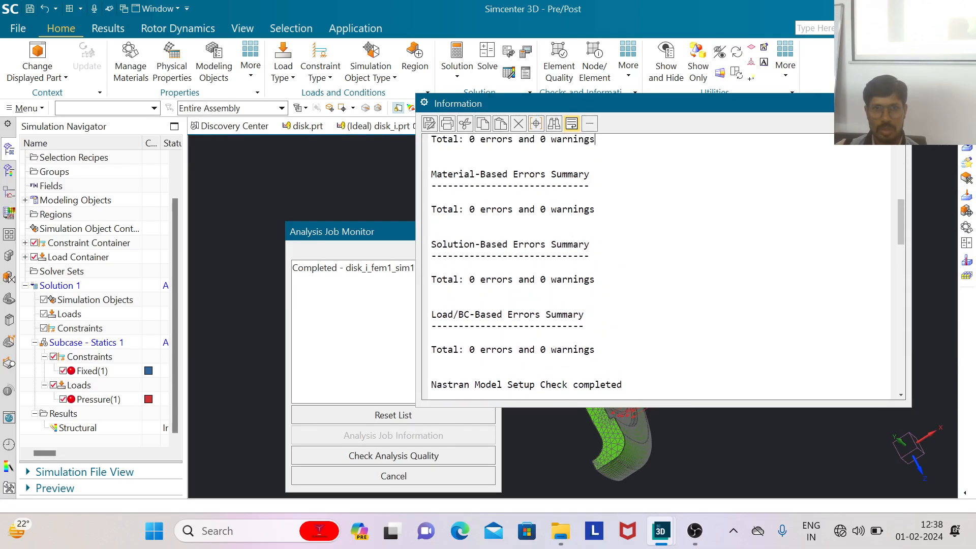
{"action": "scroll", "coordinate": [661, 269], "scroll_direction": "down", "scroll_amount": 12}
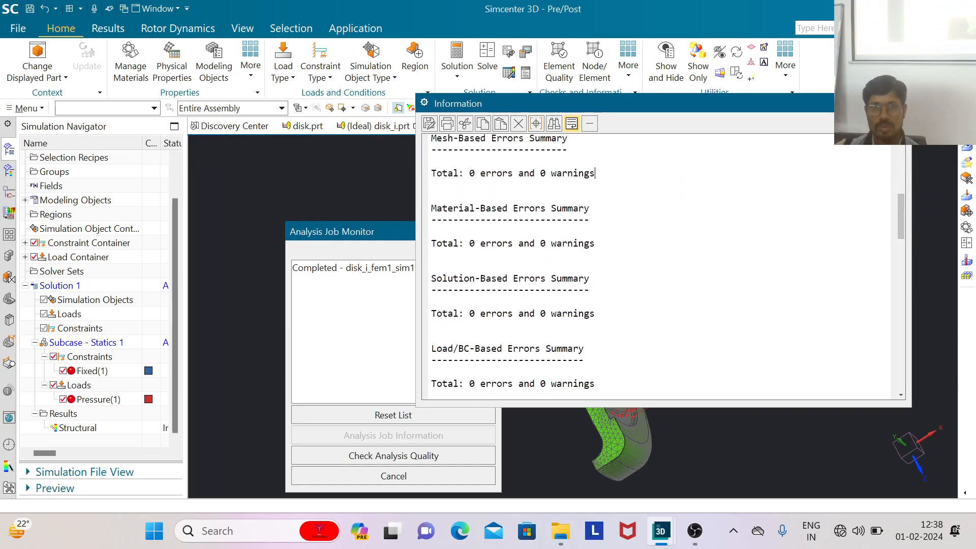
{"action": "scroll", "coordinate": [661, 270], "scroll_direction": "down", "scroll_amount": 15}
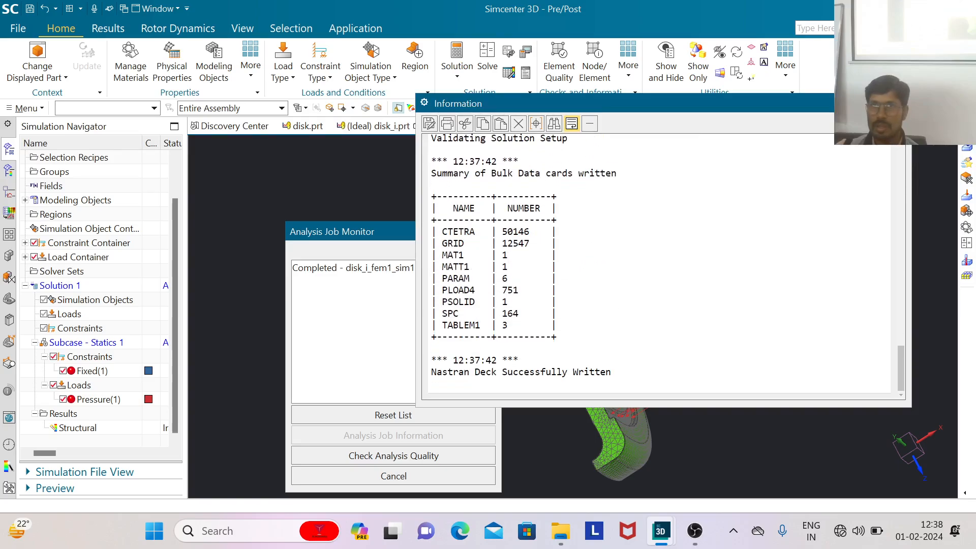
{"action": "left_click", "coordinate": [897, 103]}
{"action": "left_click_drag", "start_coordinate": [430, 239], "coordinate": [396, 204]}
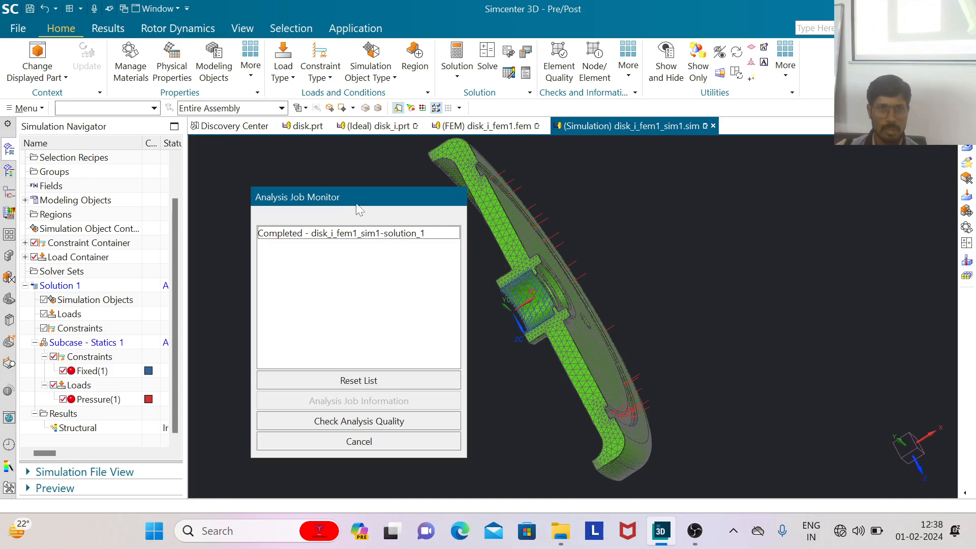
{"action": "left_click", "coordinate": [388, 443]}
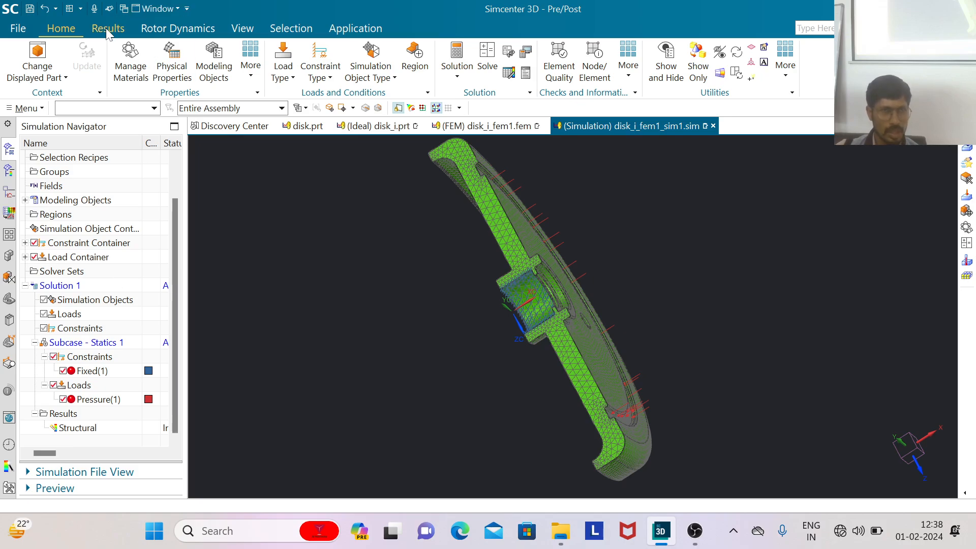
Step: Open the Structural results of Solution 1 and inspect the available Strain - Element-Nodal components
{"action": "double_click", "coordinate": [72, 428]}
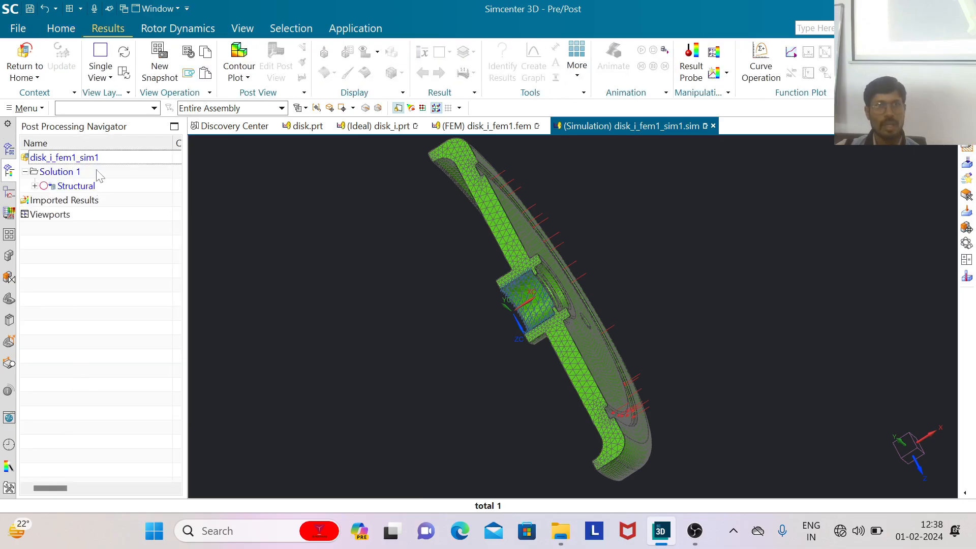
{"action": "left_click", "coordinate": [34, 186]}
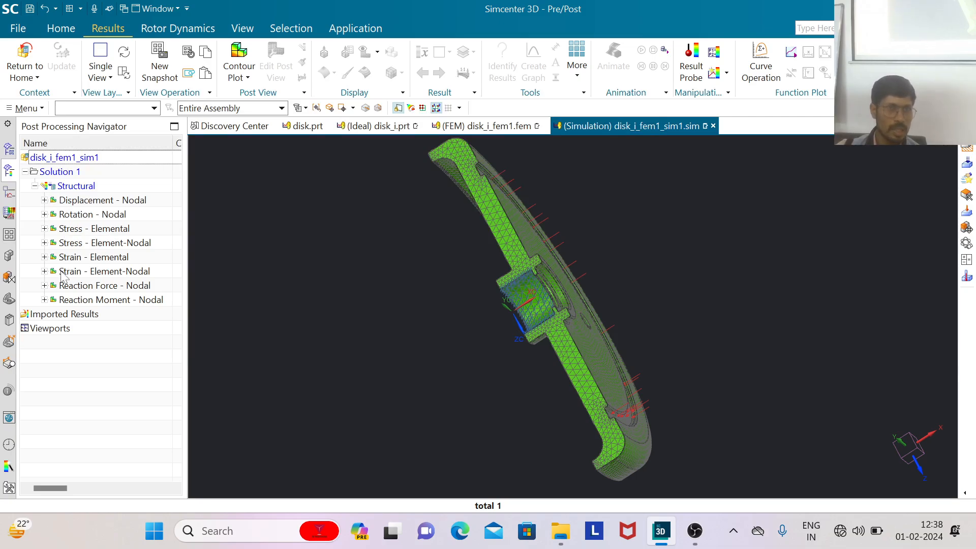
{"action": "left_click", "coordinate": [45, 272]}
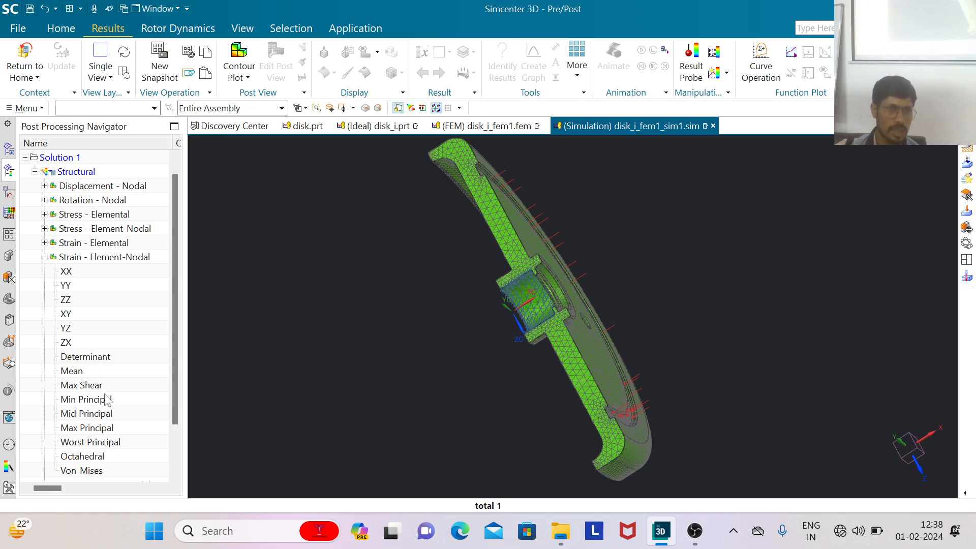
{"action": "left_click", "coordinate": [45, 258]}
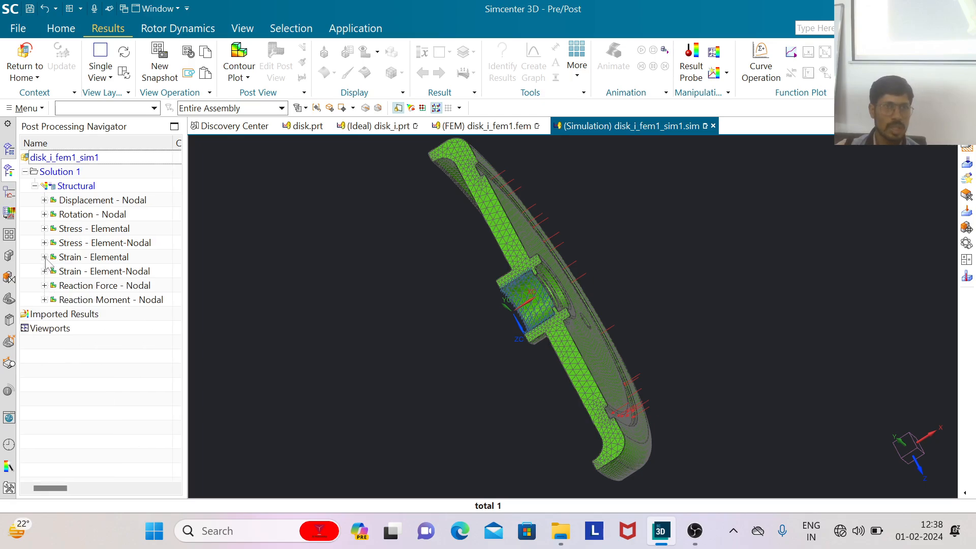
Step: Plot the nodal displacement magnitude on the half disk and animate its deformation
{"action": "left_click", "coordinate": [44, 201]}
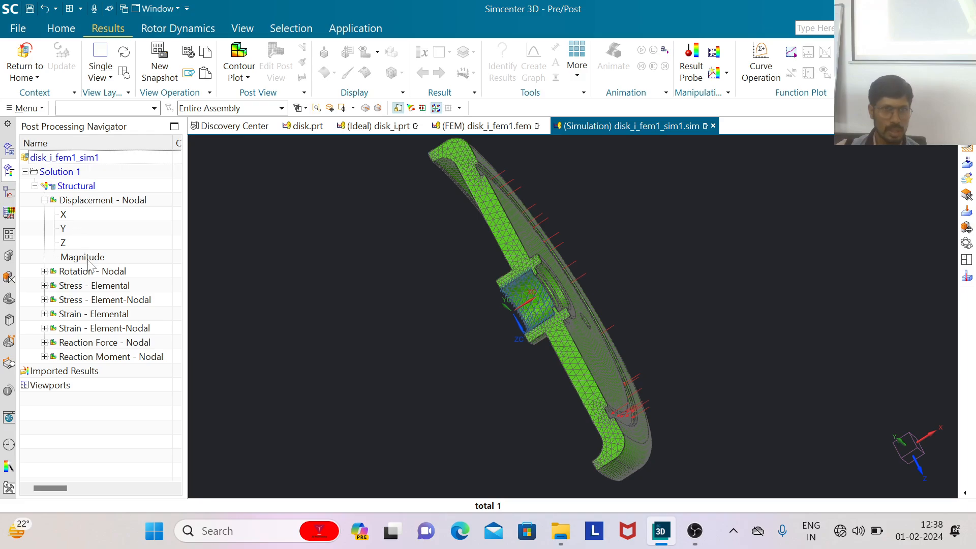
{"action": "double_click", "coordinate": [85, 257]}
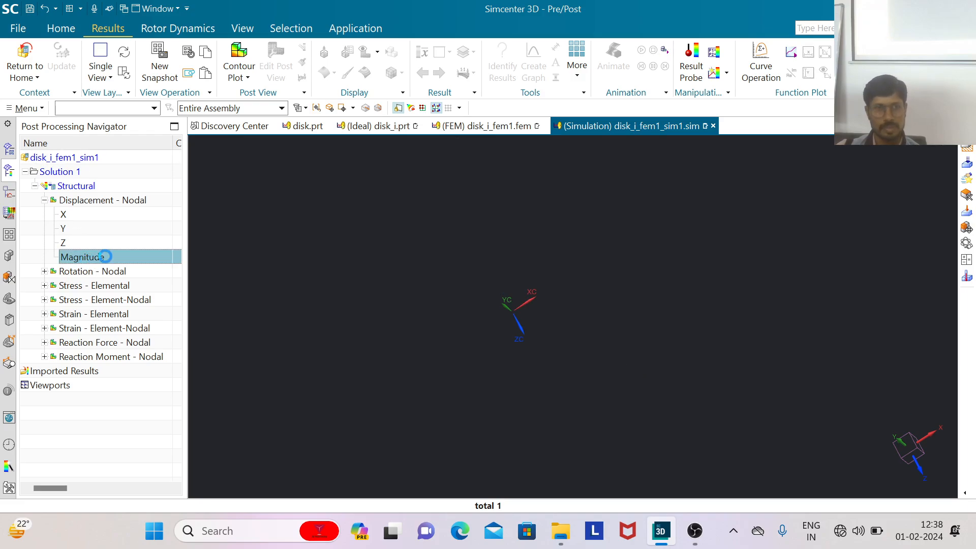
{"action": "middle_click_drag", "start_coordinate": [643, 261], "coordinate": [698, 242]}
{"action": "left_click", "coordinate": [613, 57]}
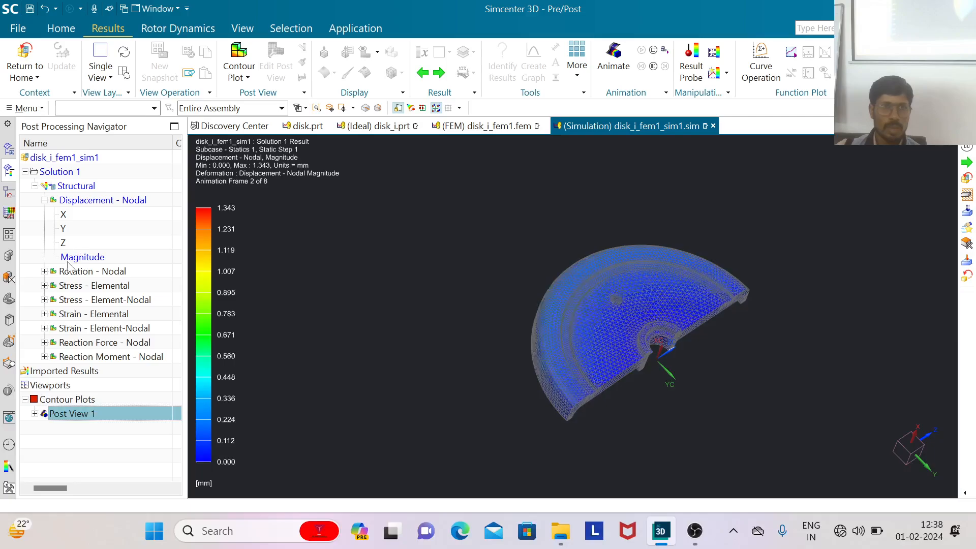
Step: Switch the contour plot to the elemental Von-Mises stress
{"action": "left_click", "coordinate": [44, 286]}
{"action": "scroll", "coordinate": [89, 322], "scroll_direction": "down", "scroll_amount": 2}
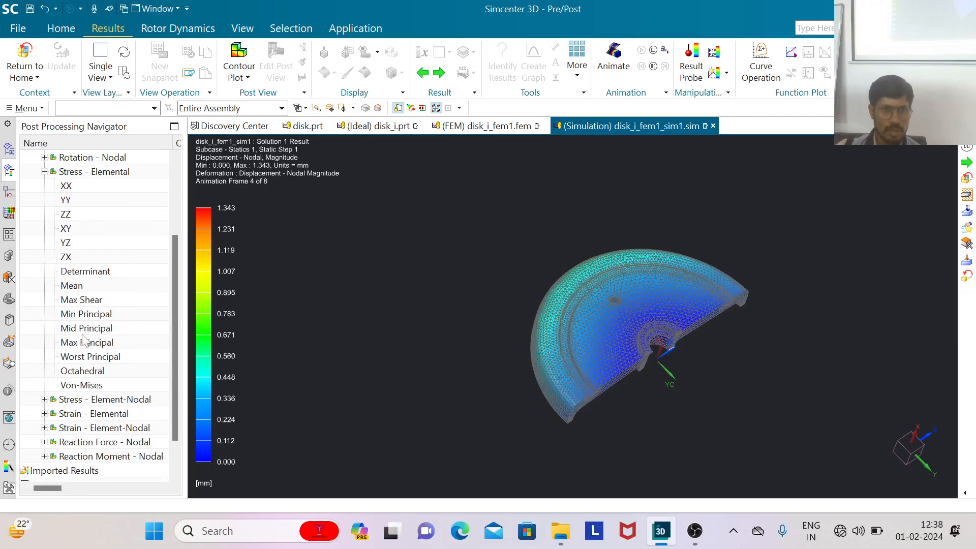
{"action": "double_click", "coordinate": [83, 386]}
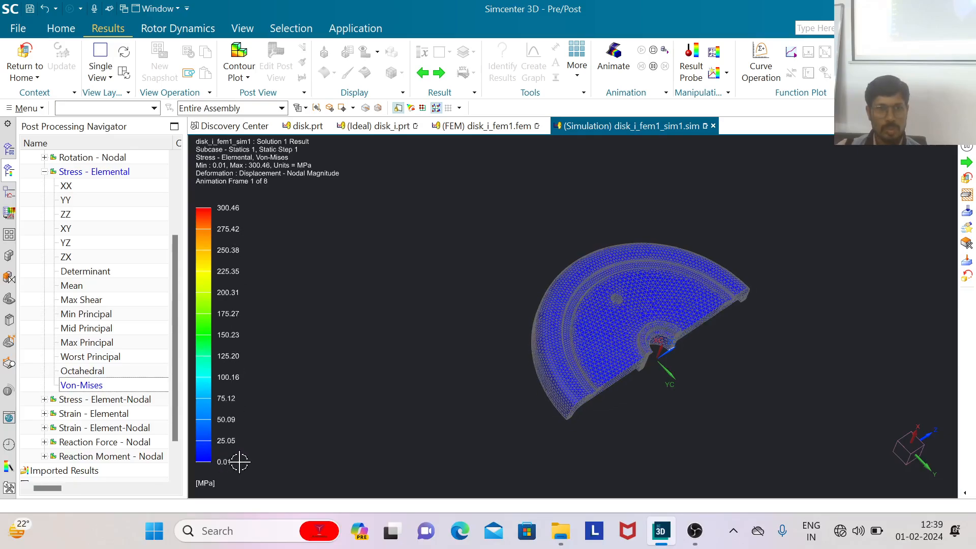
Step: Stop the animation and show the Minimum and Maximum annotations on Post View 1
{"action": "scroll", "coordinate": [158, 419], "scroll_direction": "down", "scroll_amount": 1}
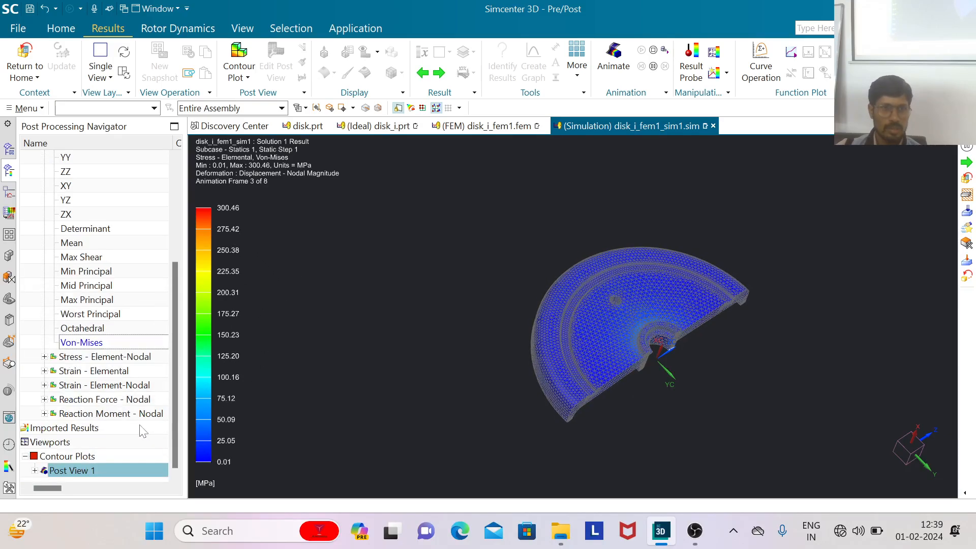
{"action": "left_click", "coordinate": [35, 471]}
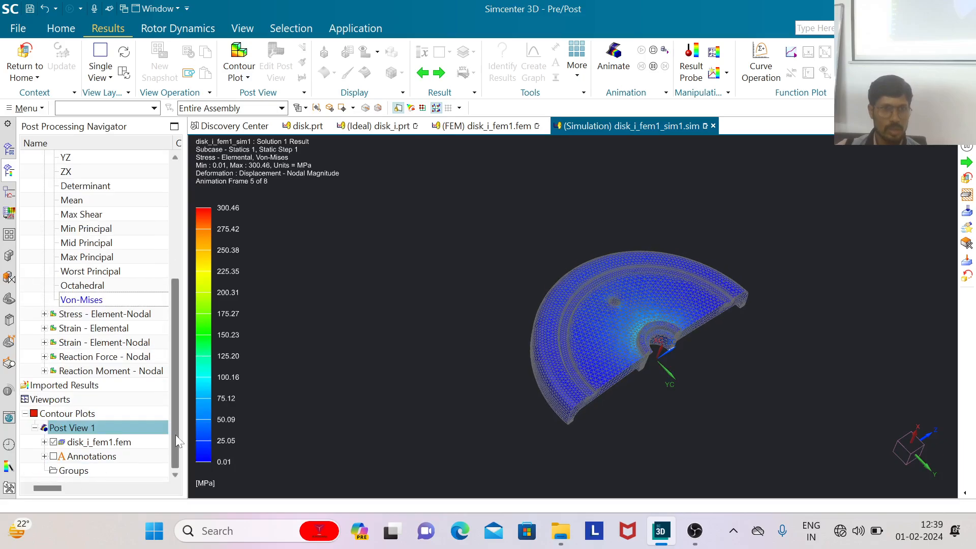
{"action": "left_click", "coordinate": [44, 456]}
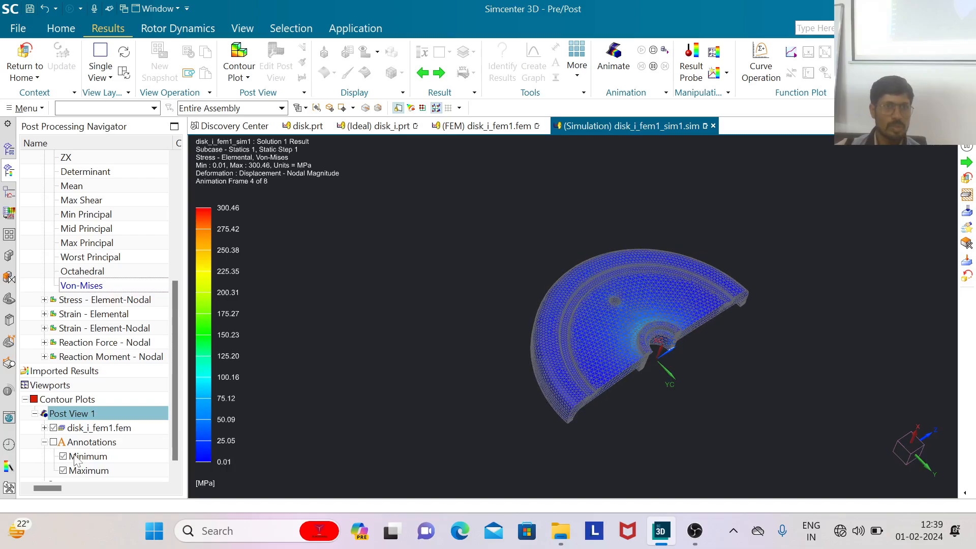
{"action": "scroll", "coordinate": [81, 435], "scroll_direction": "down", "scroll_amount": 1}
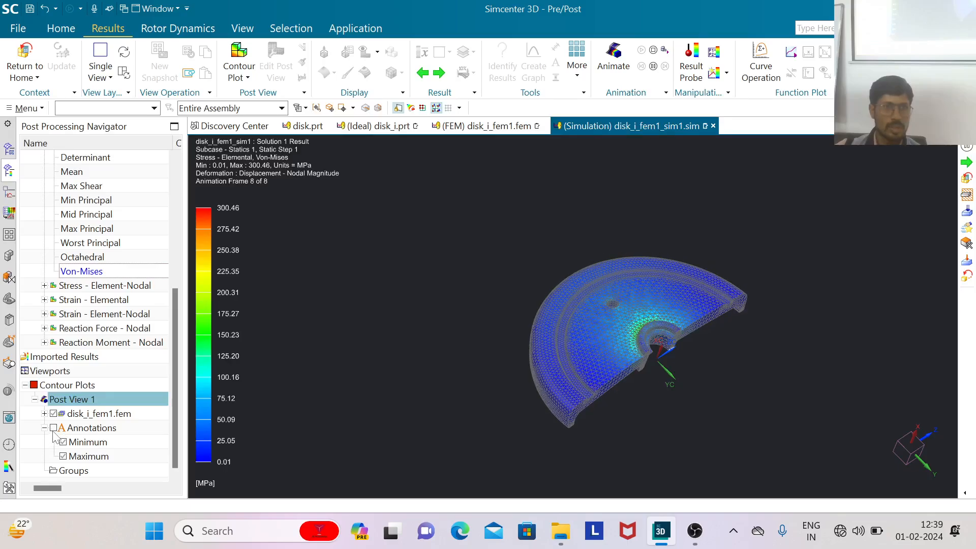
{"action": "left_click", "coordinate": [653, 50]}
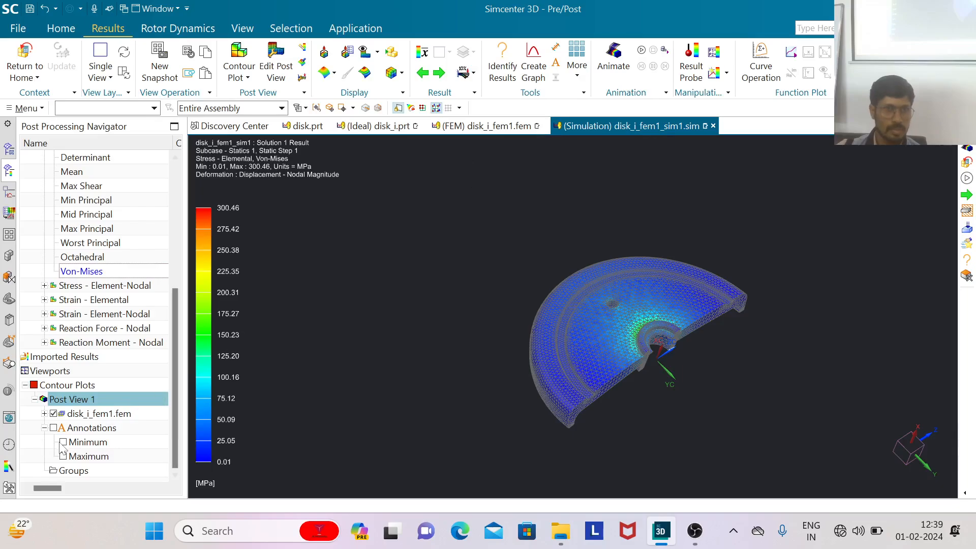
{"action": "left_click", "coordinate": [54, 428]}
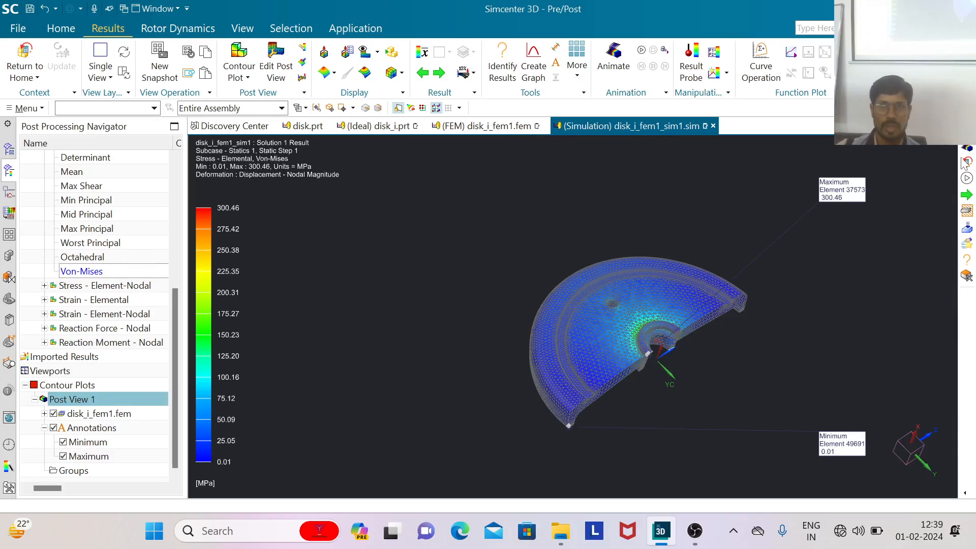
Step: Change the background of the stress plot to Light Gray
{"action": "scroll", "coordinate": [848, 205], "scroll_direction": "up", "scroll_amount": 4}
{"action": "scroll", "coordinate": [848, 208], "scroll_direction": "down", "scroll_amount": 3}
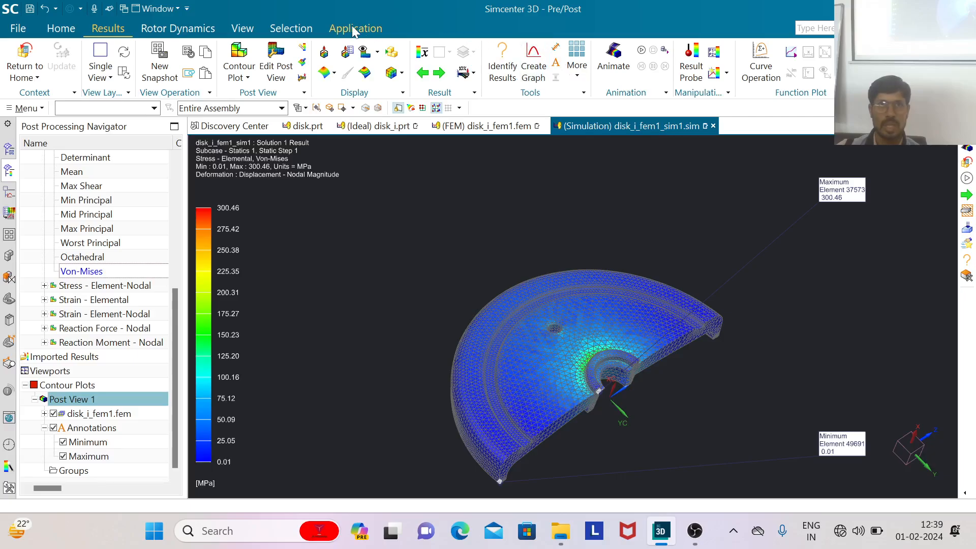
{"action": "left_click", "coordinate": [242, 30]}
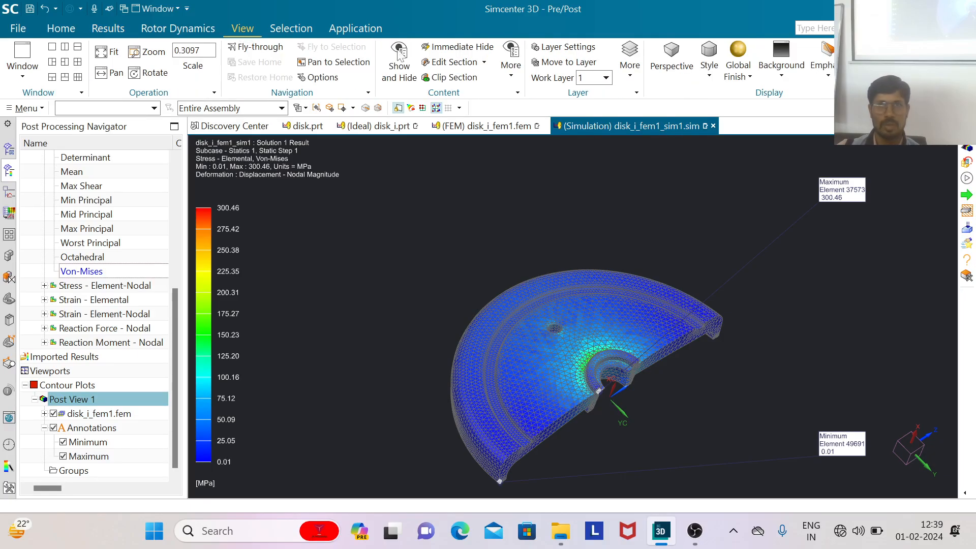
{"action": "left_click", "coordinate": [784, 76]}
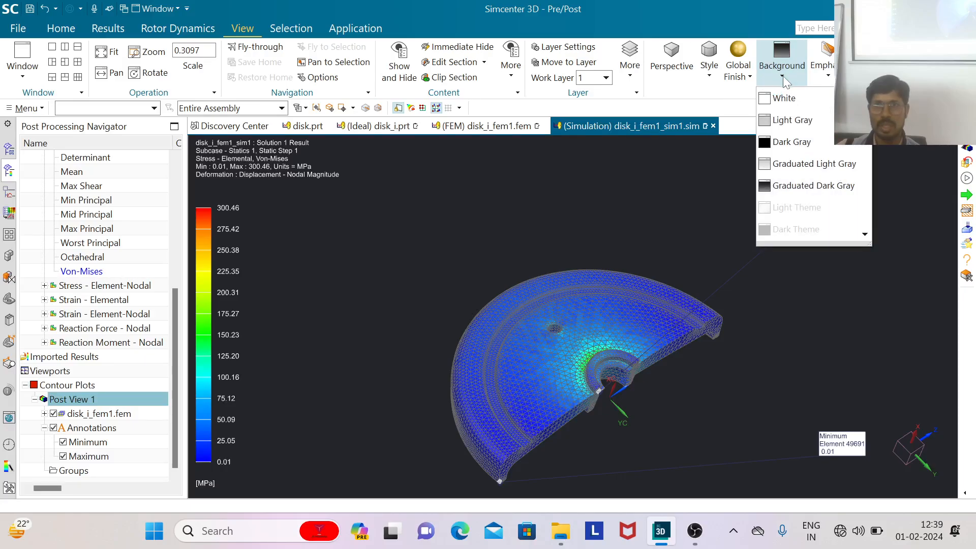
{"action": "left_click", "coordinate": [786, 122]}
Step: Examine the marked maximum stress element at the hub's cut edge and the minimum element at the rim
{"action": "scroll", "coordinate": [629, 375], "scroll_direction": "up", "scroll_amount": 4}
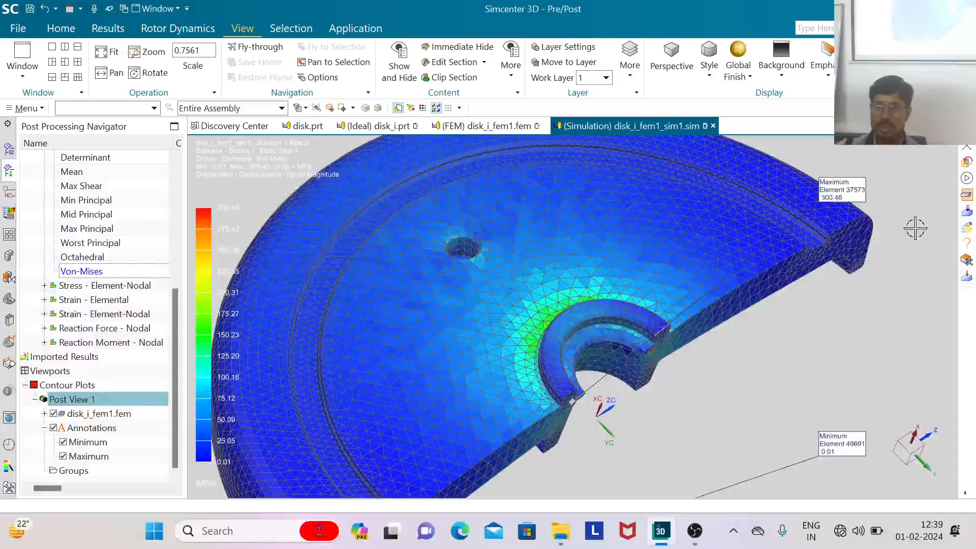
{"action": "scroll", "coordinate": [573, 394], "scroll_direction": "up", "scroll_amount": 10}
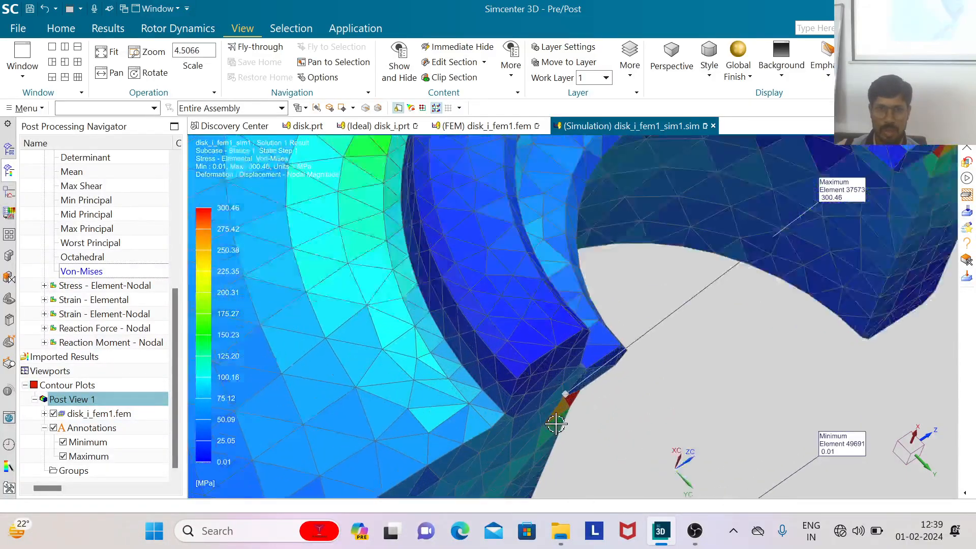
{"action": "scroll", "coordinate": [573, 394], "scroll_direction": "up", "scroll_amount": 5}
{"action": "scroll", "coordinate": [573, 359], "scroll_direction": "down", "scroll_amount": 11}
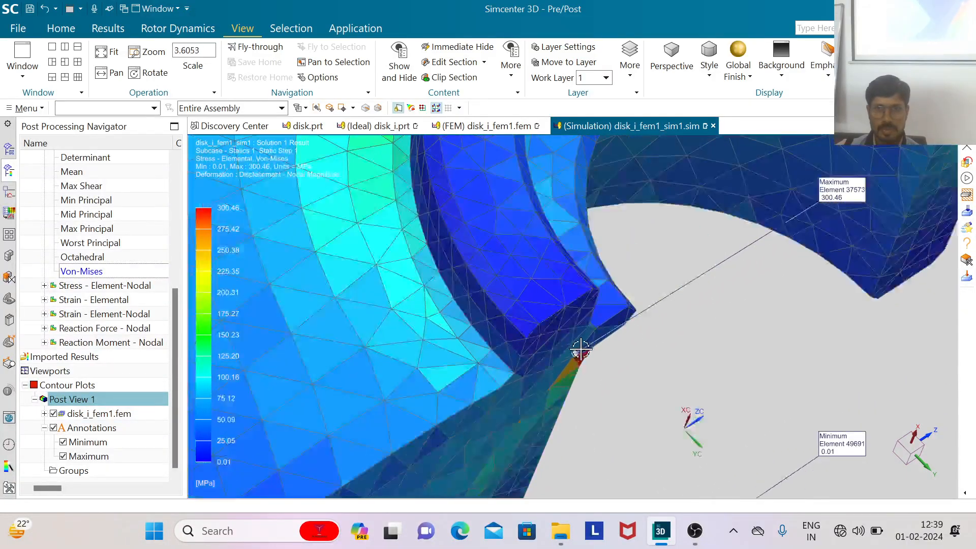
{"action": "scroll", "coordinate": [665, 335], "scroll_direction": "down", "scroll_amount": 9}
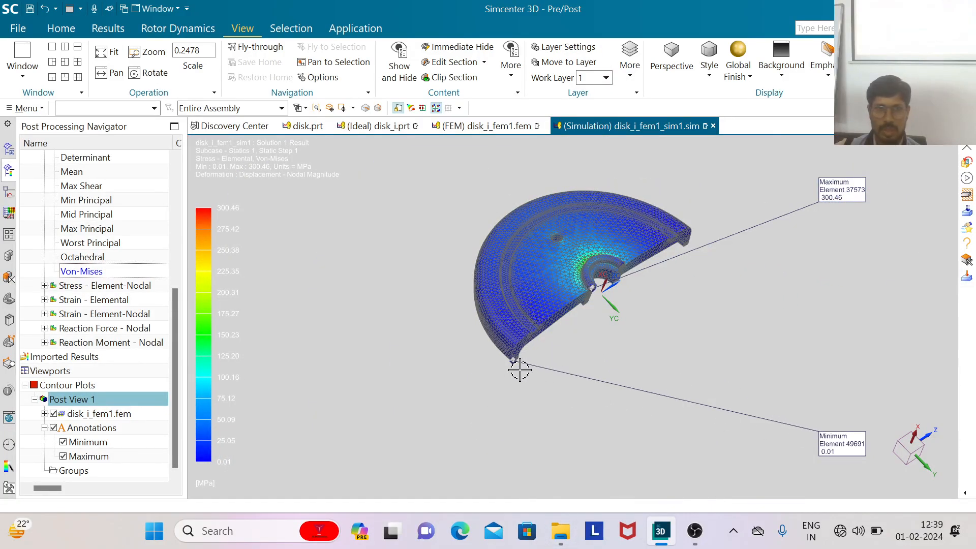
Step: Hide the Minimum and Maximum annotations on Post View 1 of the Von-Mises stress plot
{"action": "left_click", "coordinate": [54, 427]}
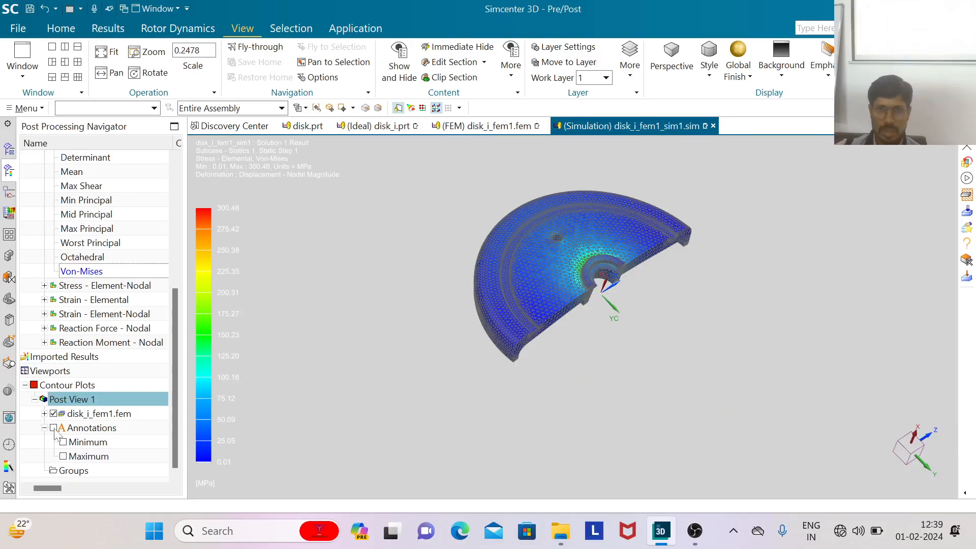
{"action": "scroll", "coordinate": [563, 264], "scroll_direction": "up", "scroll_amount": 3}
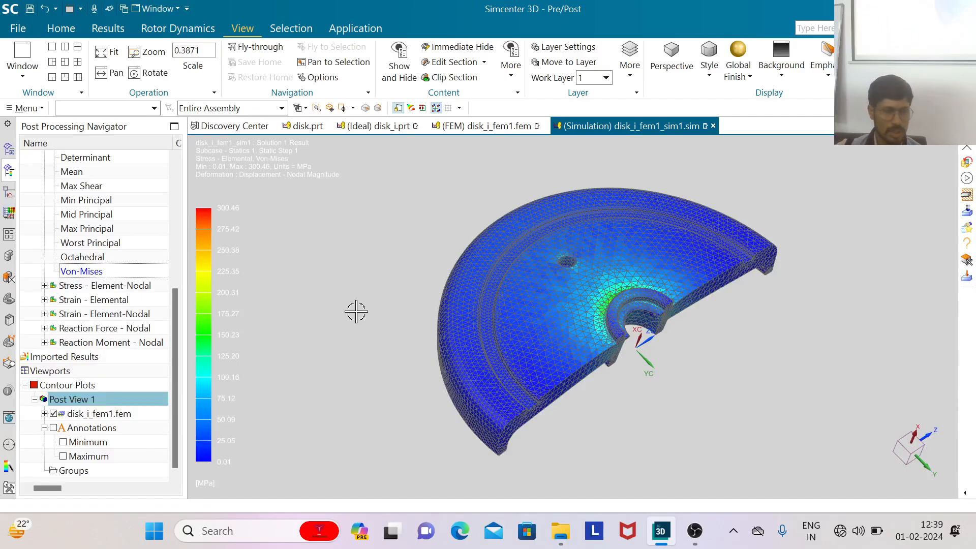
{"action": "left_click", "coordinate": [398, 107]}
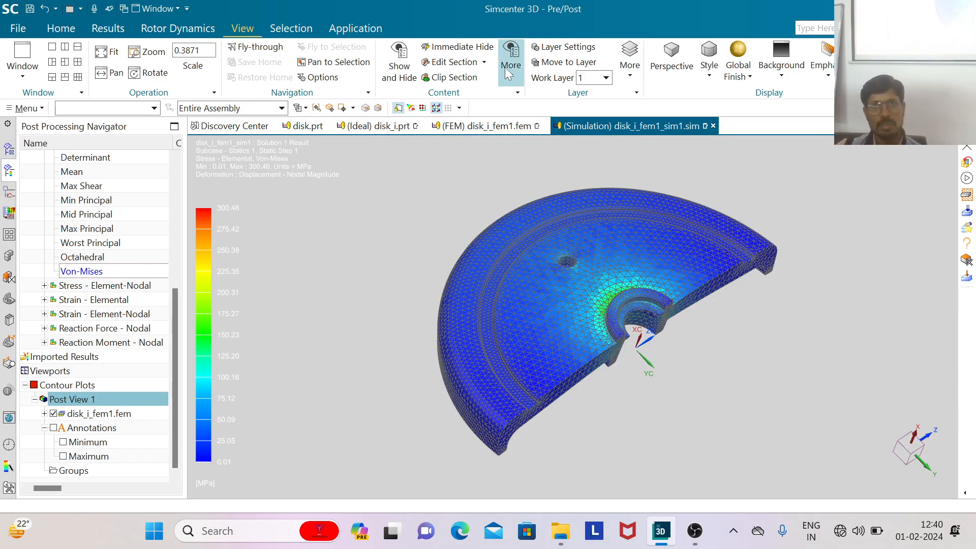
{"action": "left_click", "coordinate": [66, 26]}
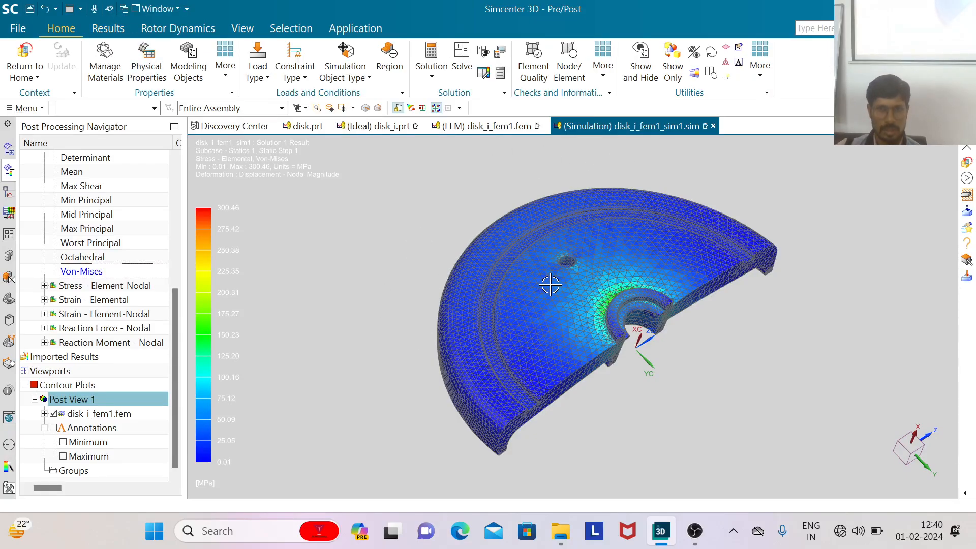
{"action": "scroll", "coordinate": [579, 317], "scroll_direction": "down", "scroll_amount": 2}
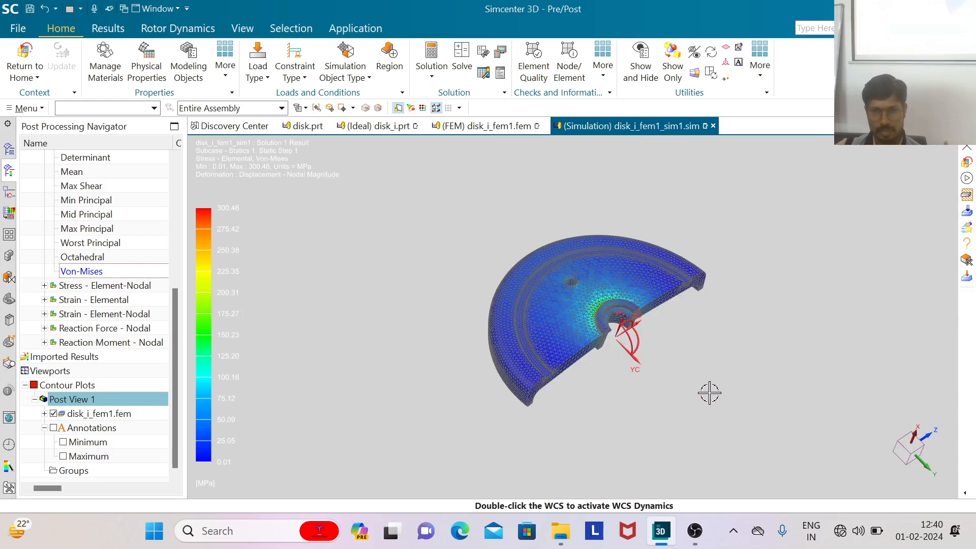
{"action": "scroll", "coordinate": [512, 222], "scroll_direction": "up", "scroll_amount": 1}
{"action": "scroll", "coordinate": [513, 239], "scroll_direction": "down", "scroll_amount": 1}
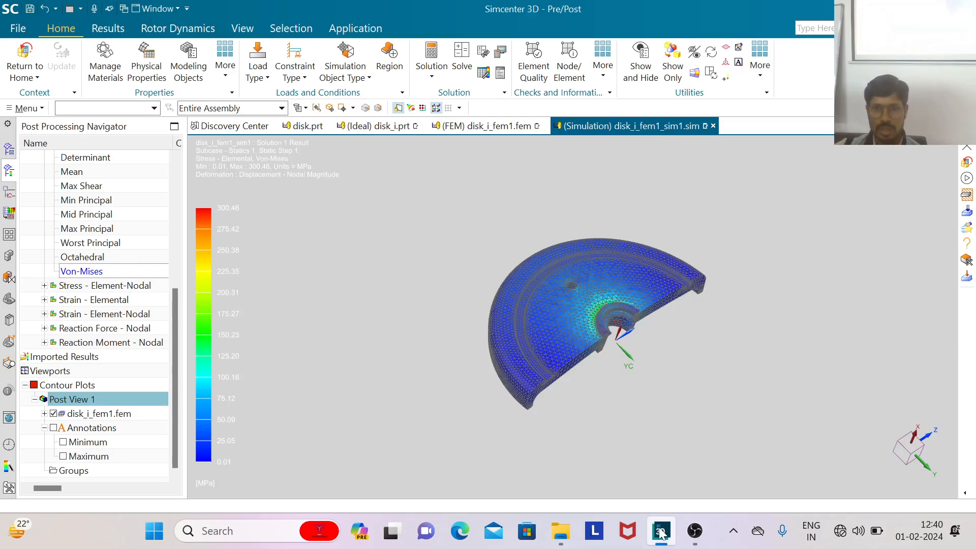
{"action": "mouse_move", "coordinate": [664, 536]}
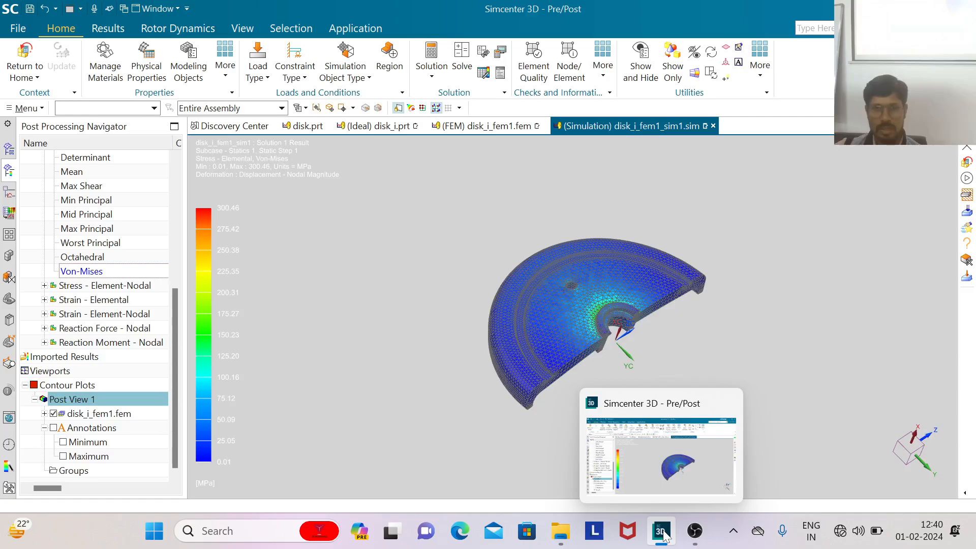